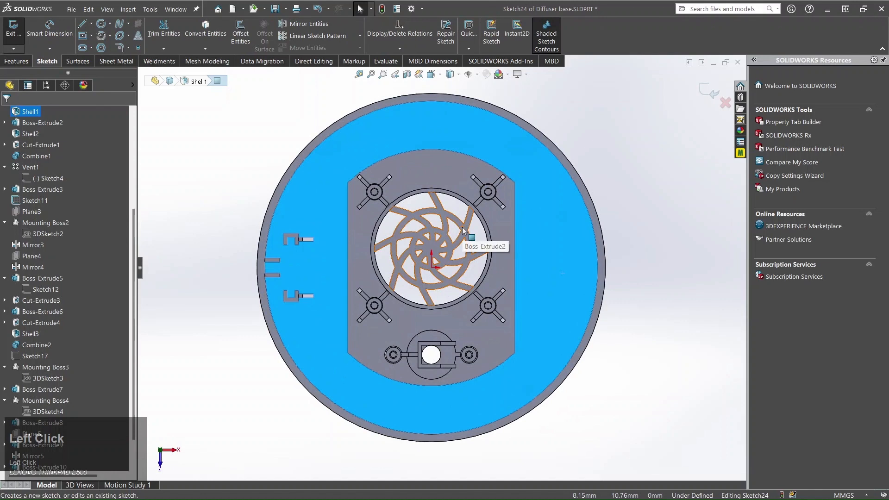
# Sketch a point on the base's flat inner floor beside the raised platform and make it horizontal with the origin
pyautogui.click(138, 48)
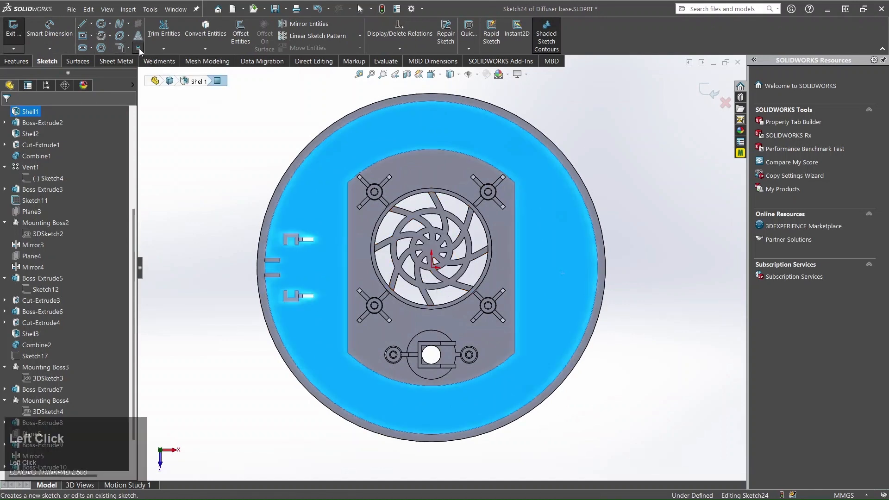
pyautogui.click(575, 267)
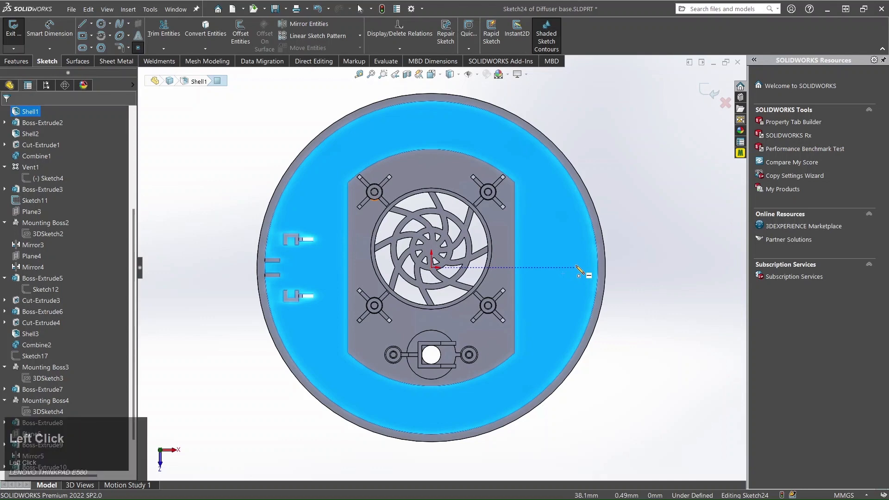
pyautogui.press('Escape')
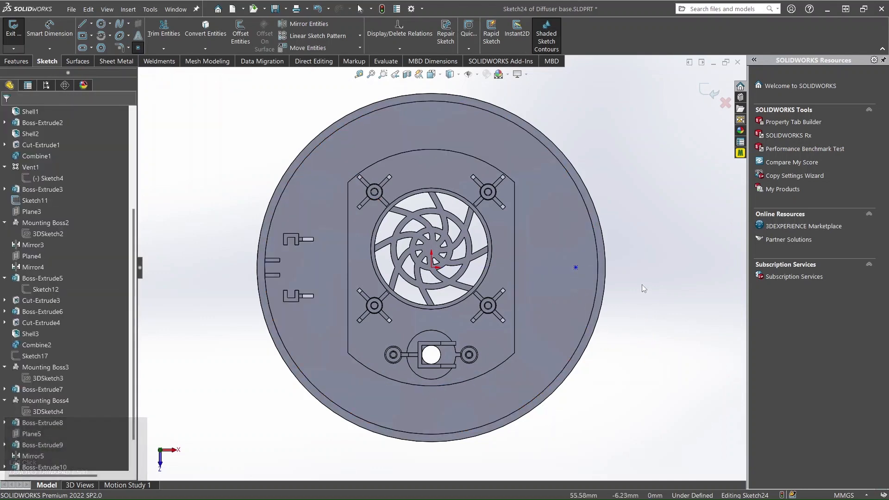
pyautogui.click(432, 268)
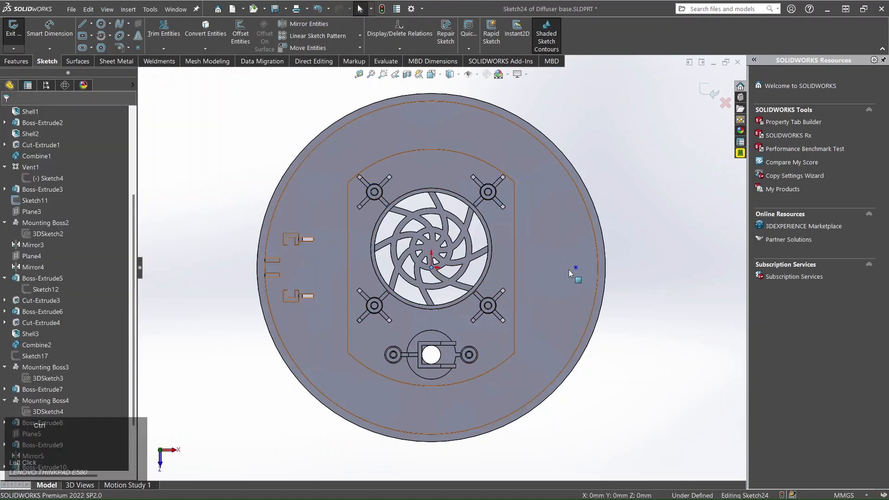
pyautogui.click(574, 268)
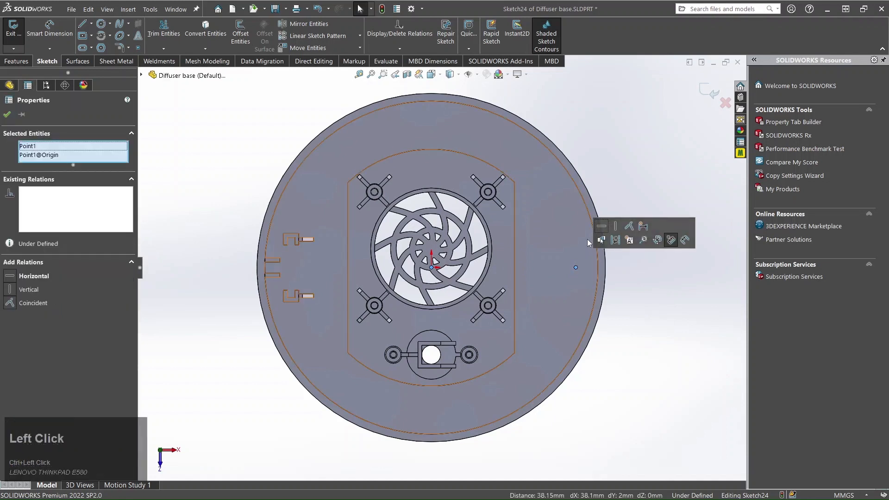
pyautogui.click(602, 226)
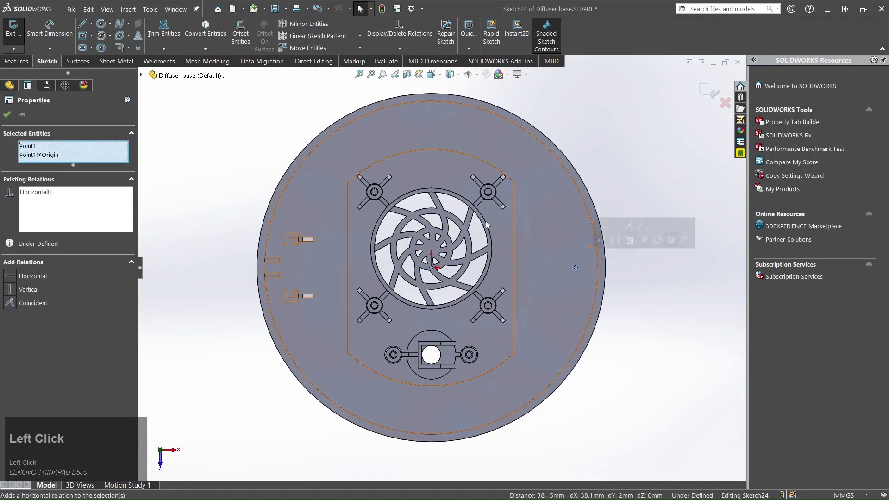
# Dimension the sketch point 40 mm from the origin and exit the sketch
pyautogui.press('d')
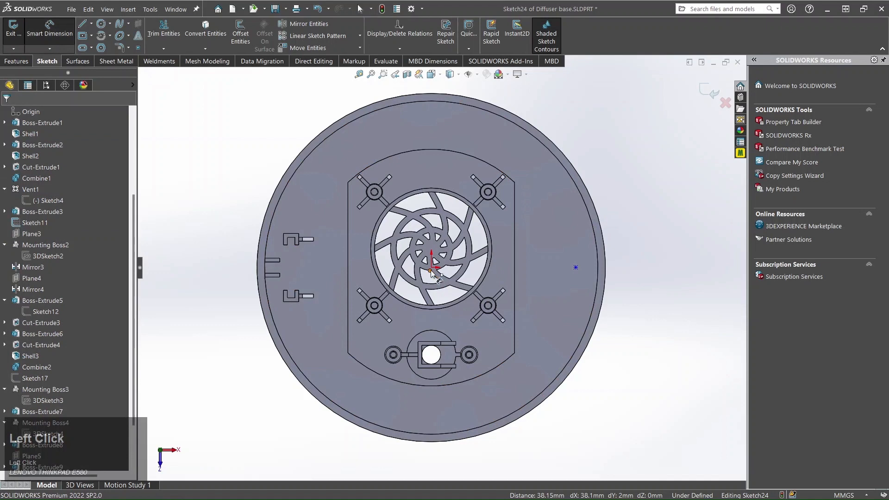
pyautogui.click(431, 267)
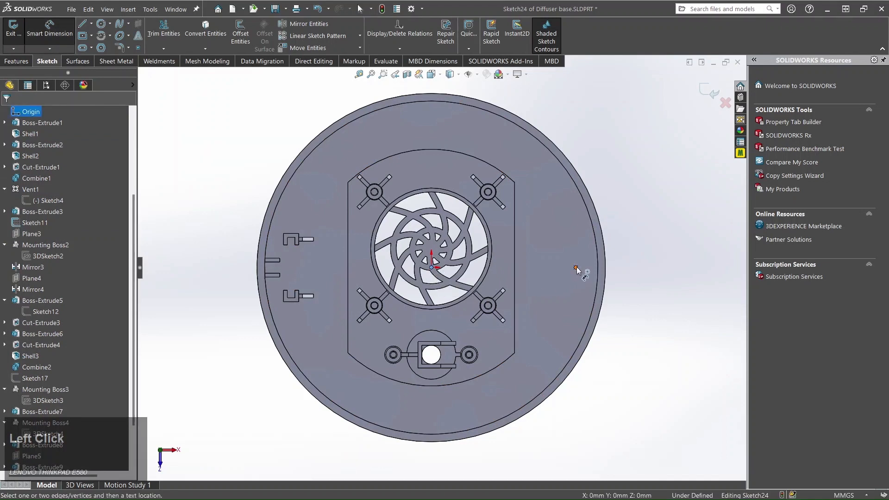
pyautogui.click(577, 267)
pyautogui.click(513, 383)
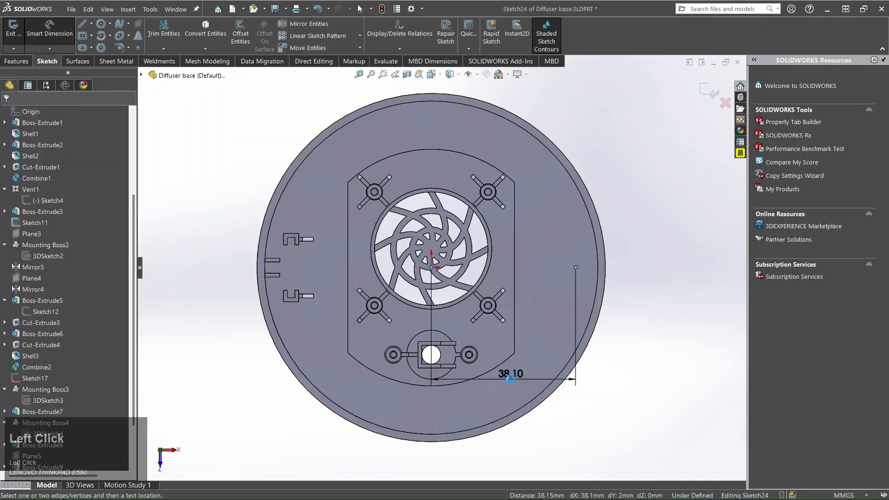
pyautogui.write('40')
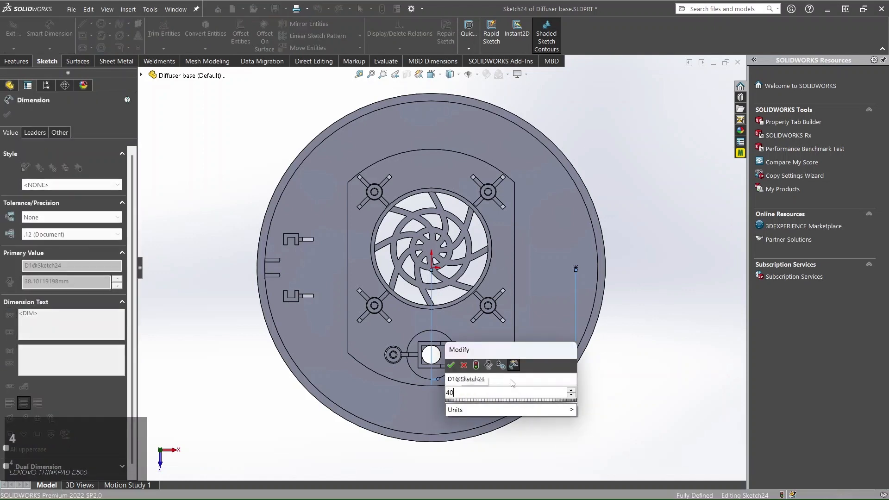
pyautogui.press('Return')
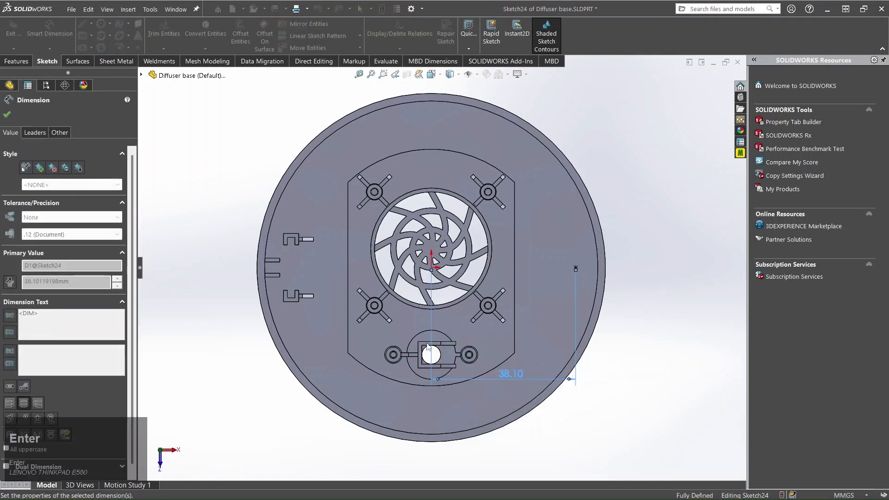
pyautogui.click(6, 116)
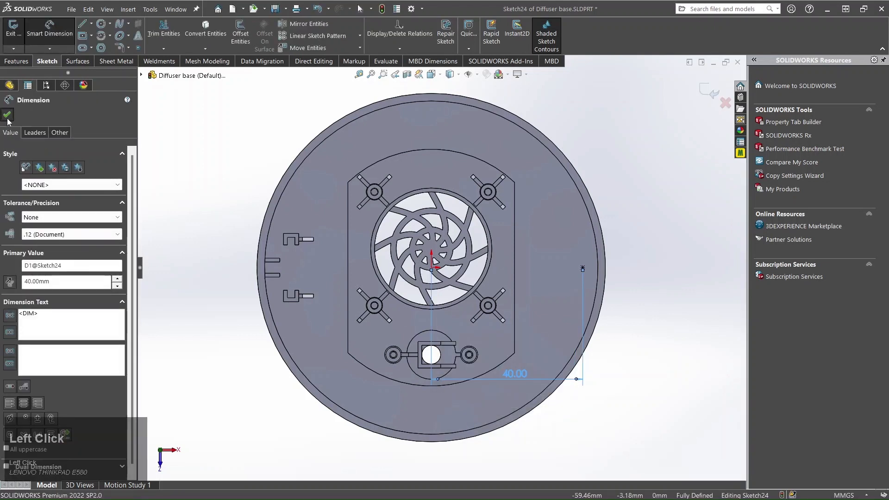
pyautogui.scroll(4, 442, 277)
pyautogui.moveTo(442, 277); pyautogui.dragTo(387, 262, button='middle')
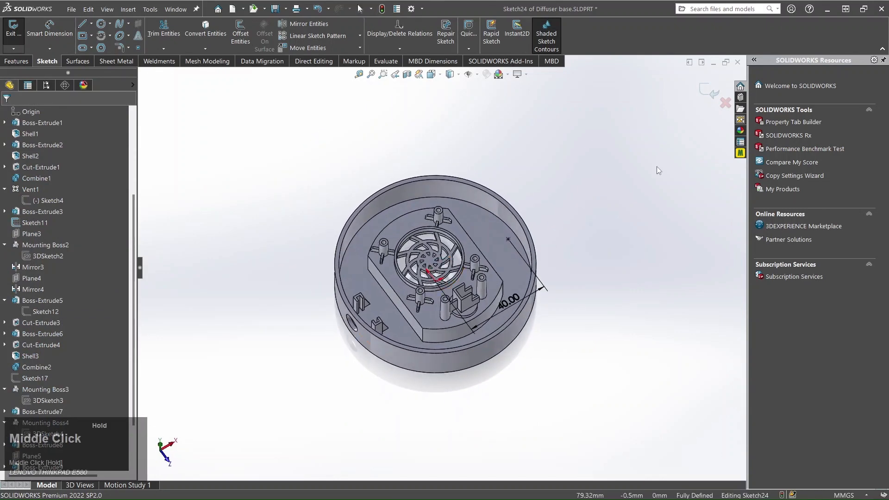
pyautogui.click(709, 91)
# Start a Mounting Boss fastening feature positioned on the new sketch point
pyautogui.scroll(-2, 496, 235)
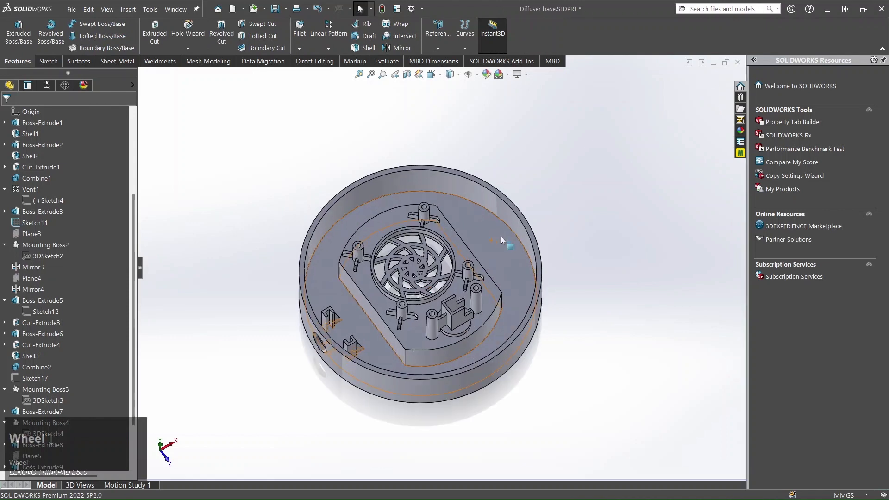
pyautogui.scroll(-5, 501, 236)
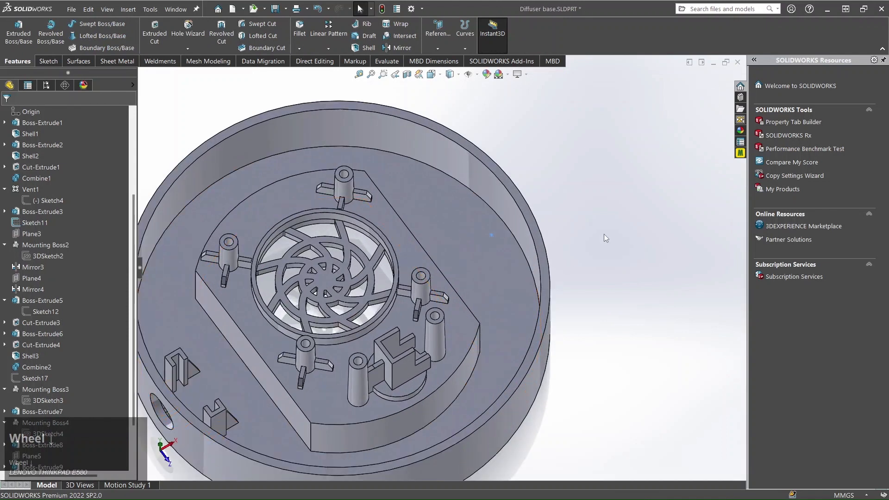
pyautogui.click(128, 9)
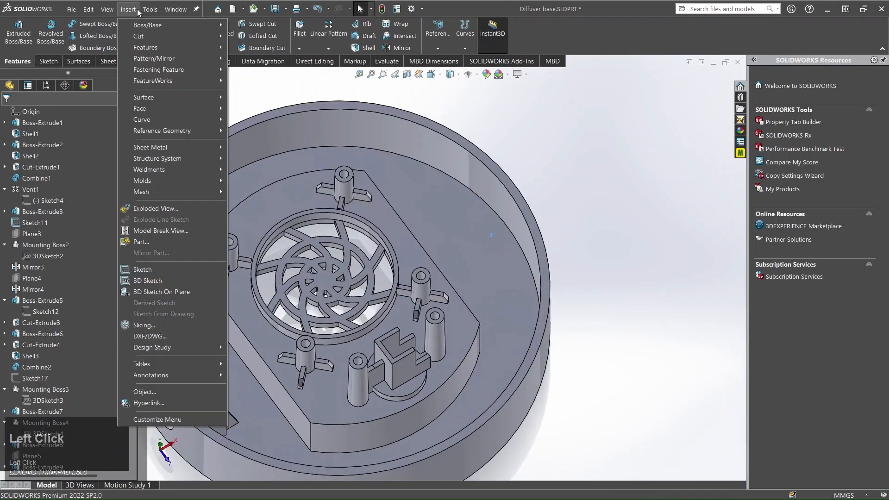
pyautogui.moveTo(192, 70)
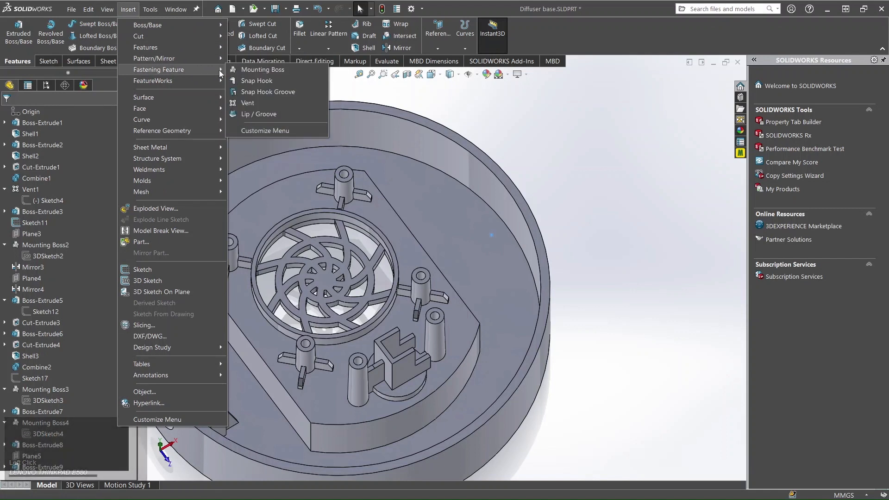
pyautogui.click(241, 69)
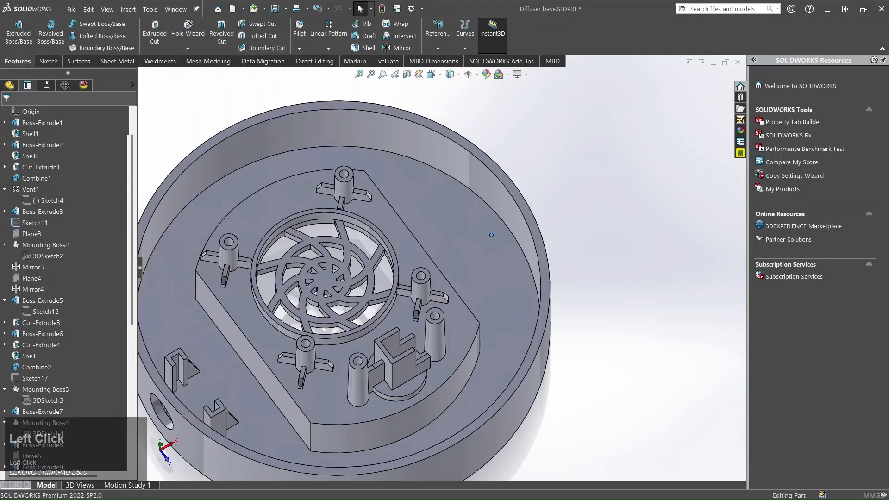
# Examine the mounting boss preview on the base and review its boss and fin parameters
pyautogui.scroll(-2, 69, 296)
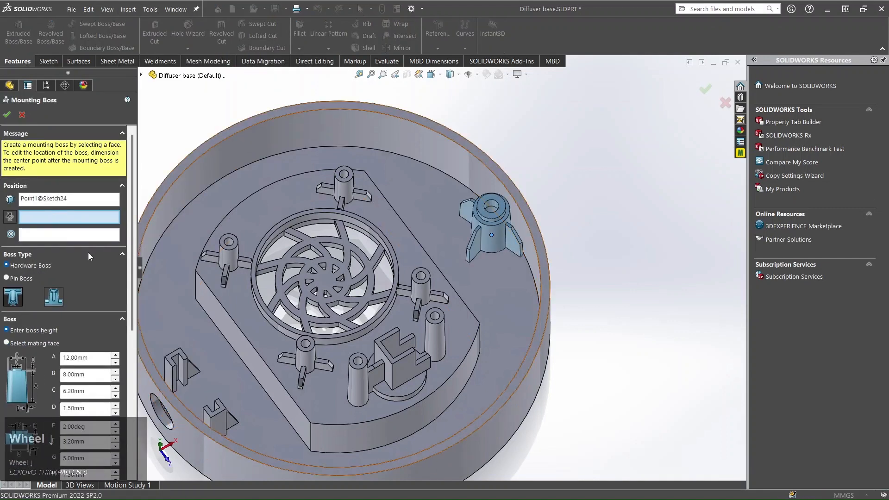
pyautogui.scroll(-3, 509, 227)
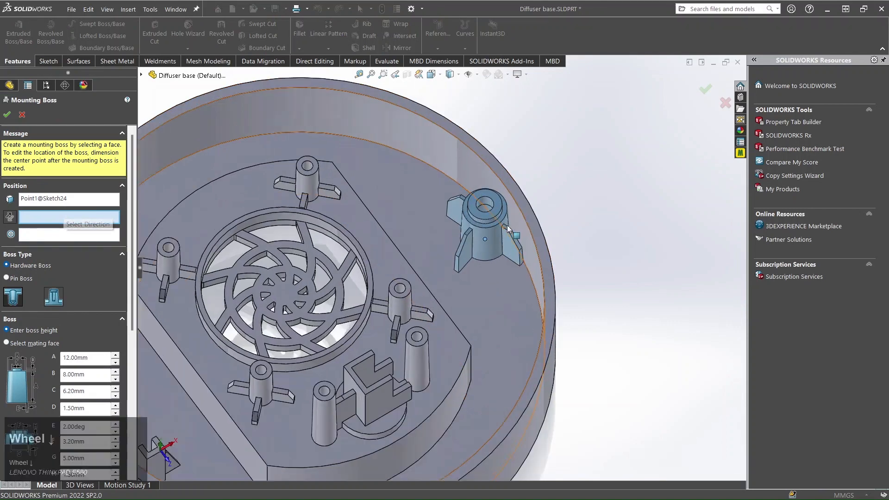
pyautogui.middleClick(508, 228)
pyautogui.moveTo(508, 228)
pyautogui.mouseDown(button='middle')
pyautogui.moveTo(512, 290)
pyautogui.moveTo(507, 225)
pyautogui.mouseUp(button='middle')
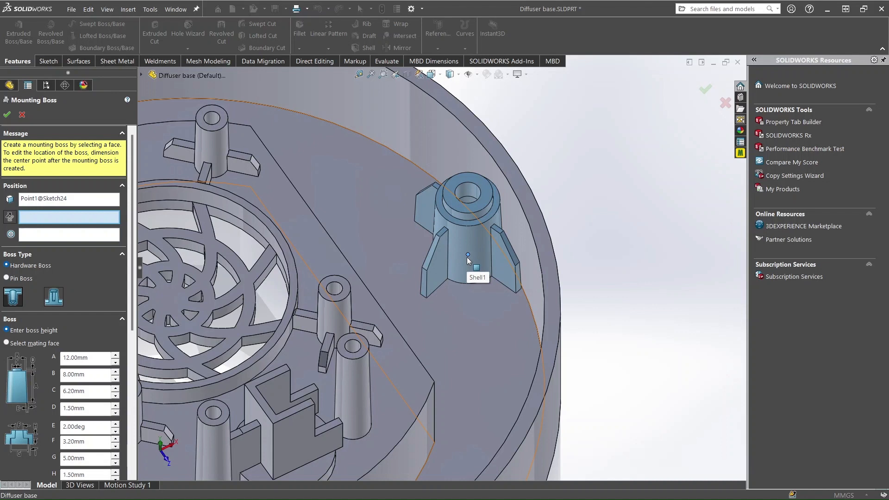
pyautogui.scroll(3, 467, 259)
pyautogui.scroll(2, 448, 267)
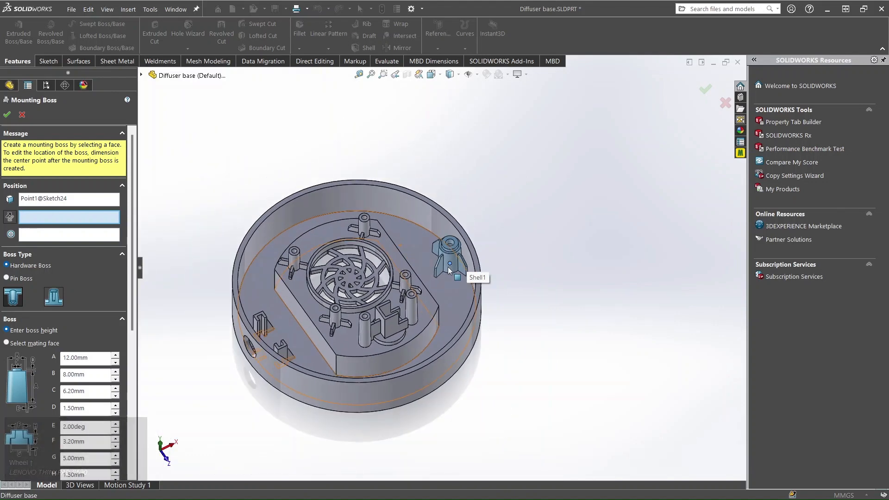
pyautogui.scroll(-3, 448, 267)
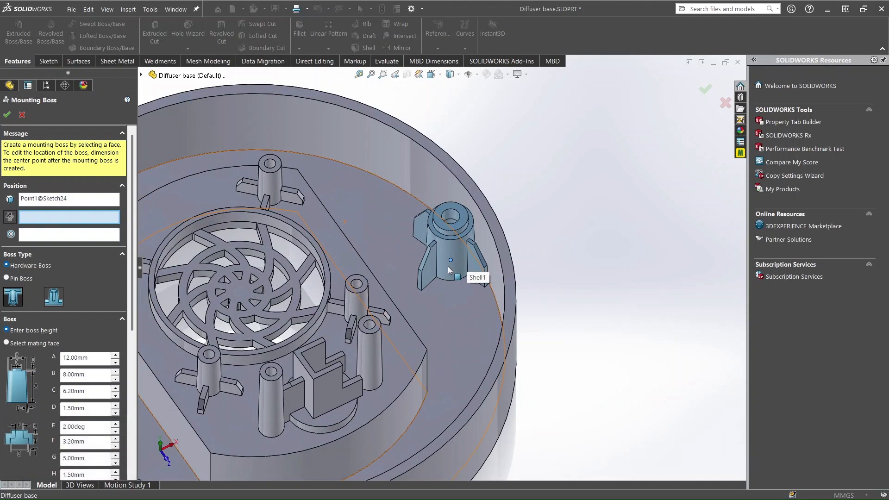
pyautogui.scroll(-3, 448, 267)
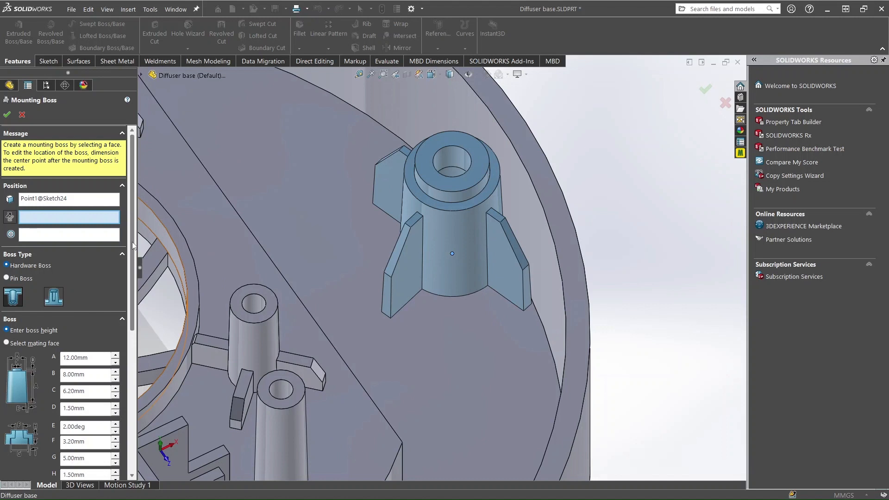
pyautogui.moveTo(133, 246)
pyautogui.mouseDown()
pyautogui.moveTo(134, 273)
pyautogui.moveTo(133, 247)
pyautogui.mouseUp()
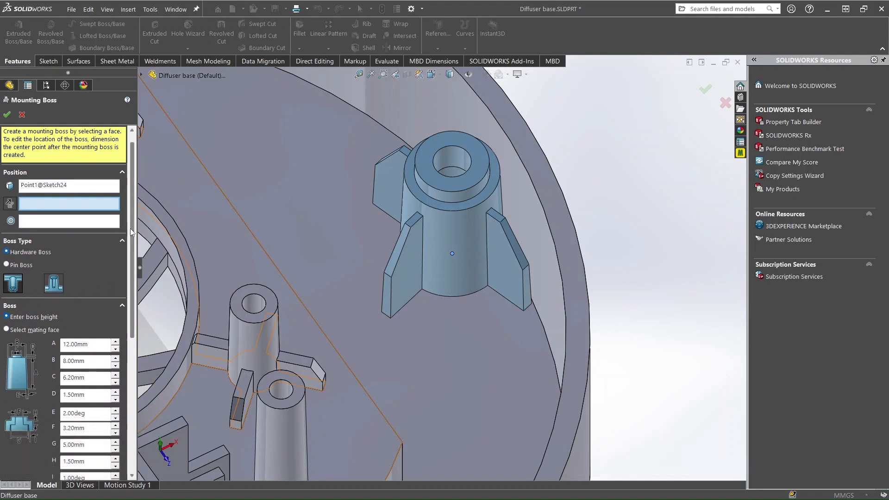
pyautogui.moveTo(132, 233); pyautogui.dragTo(129, 310)
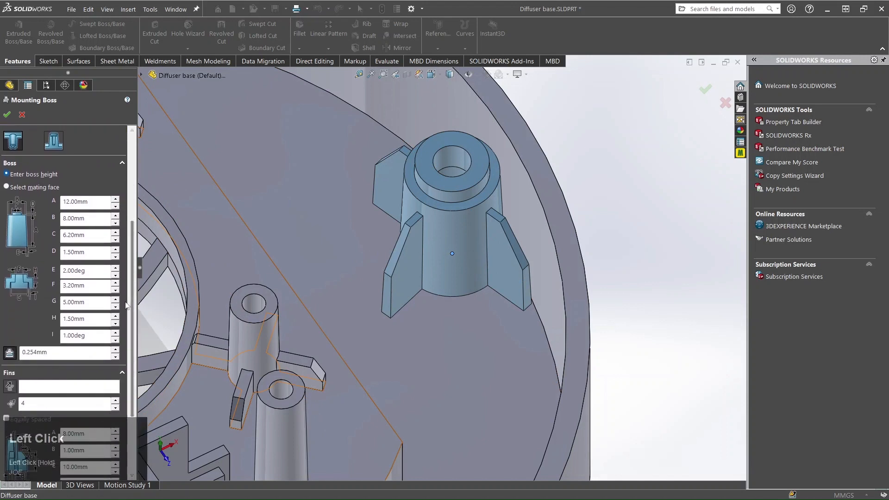
pyautogui.moveTo(133, 273); pyautogui.dragTo(140, 194)
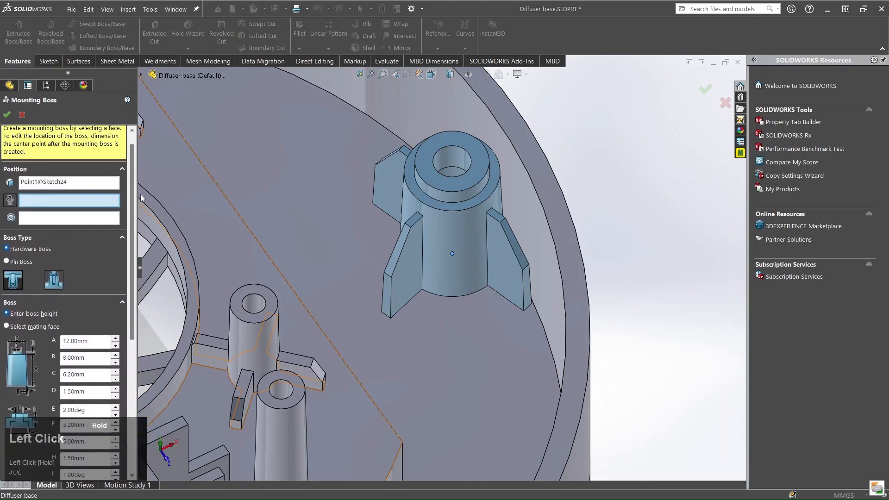
# Switch the hardware boss to the second style and set its height (A) to 10 mm
pyautogui.click(53, 278)
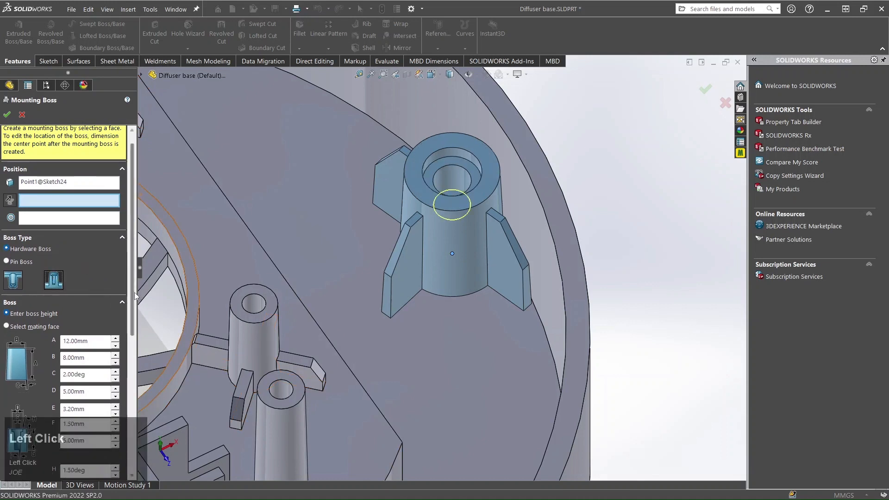
pyautogui.moveTo(133, 289); pyautogui.dragTo(133, 334)
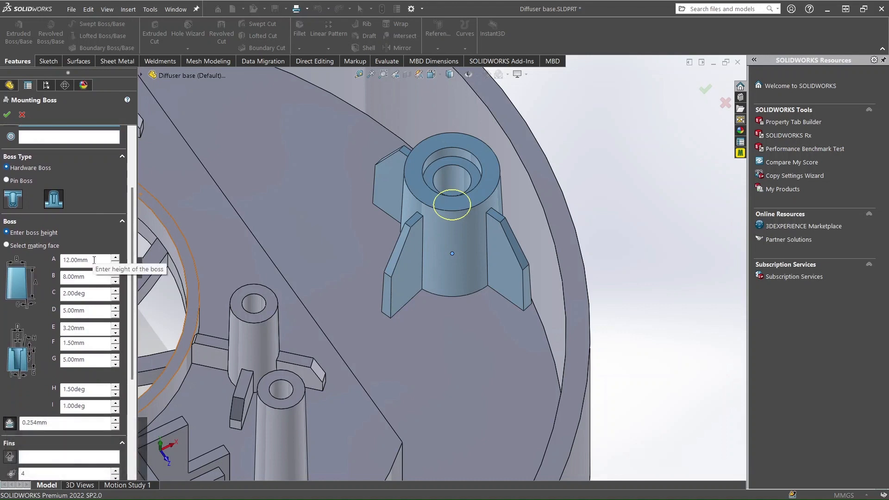
pyautogui.click(95, 260)
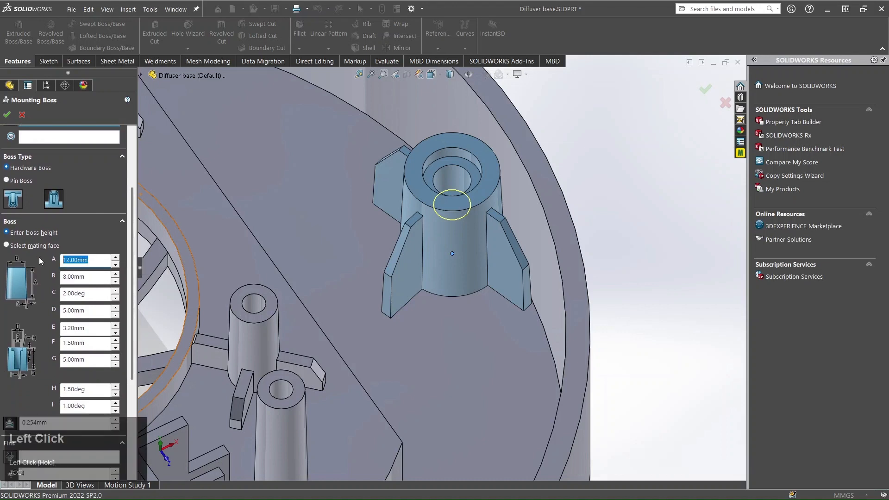
pyautogui.write('10')
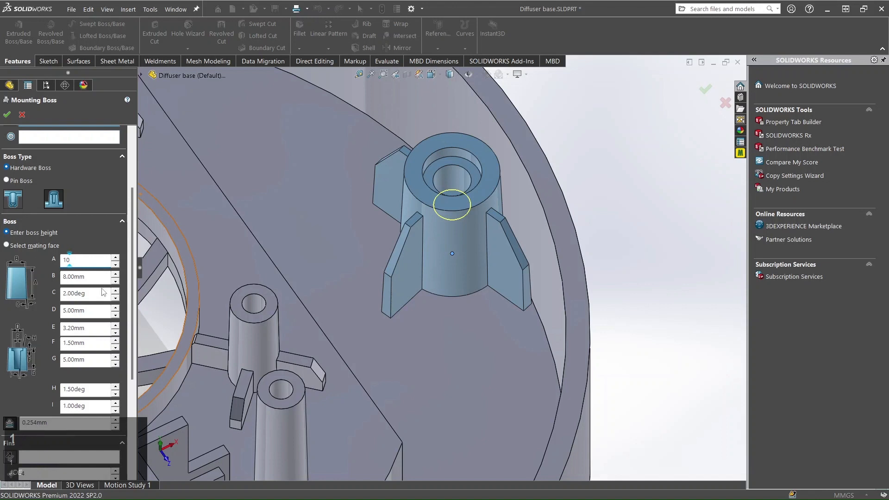
# Set the mounting boss diameter (B) to 6 mm and dimension D to 4 mm
pyautogui.click(95, 276)
pyautogui.write('6')
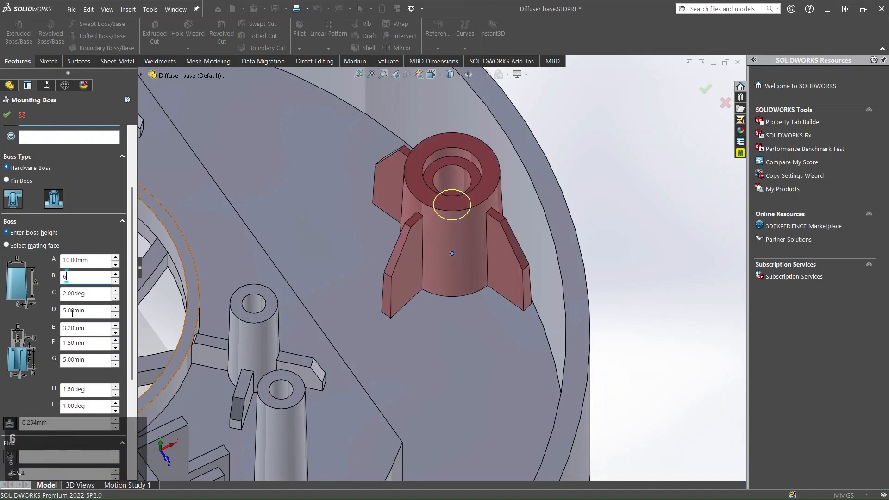
pyautogui.click(95, 295)
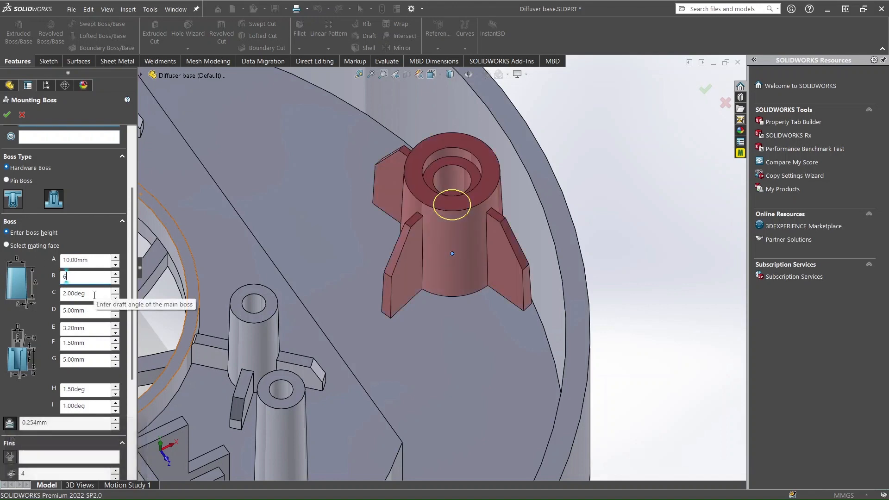
pyautogui.click(88, 310)
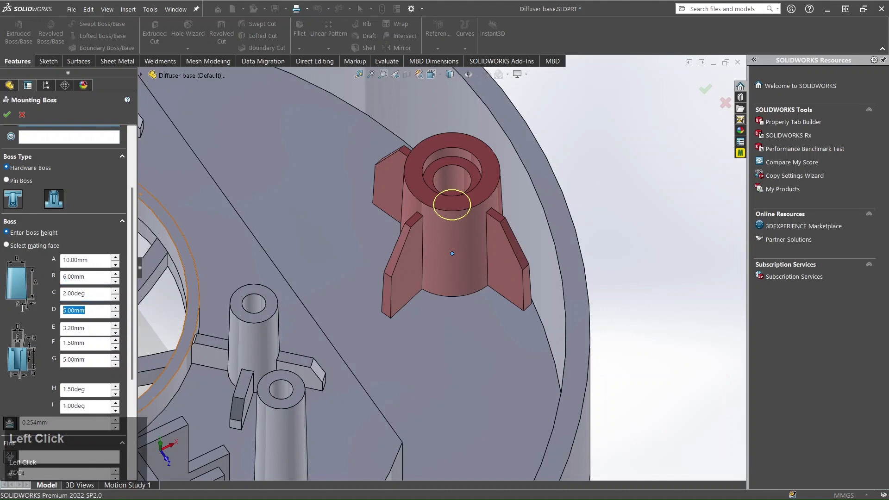
pyautogui.write('4')
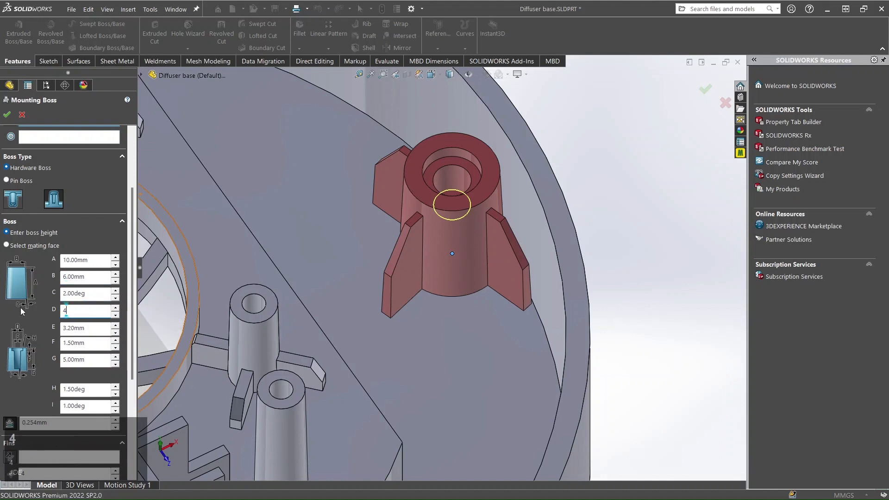
# Set the boss dimension E to 2 mm and dimension G to 10 mm
pyautogui.click(88, 329)
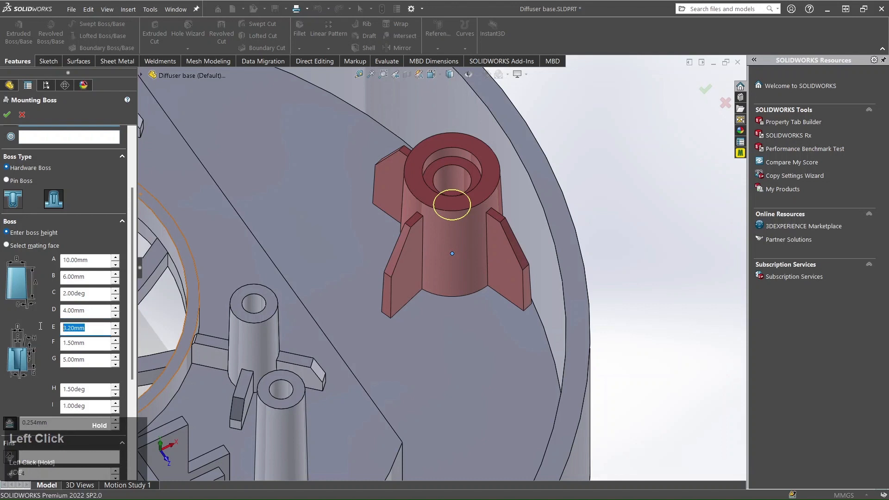
pyautogui.write('2')
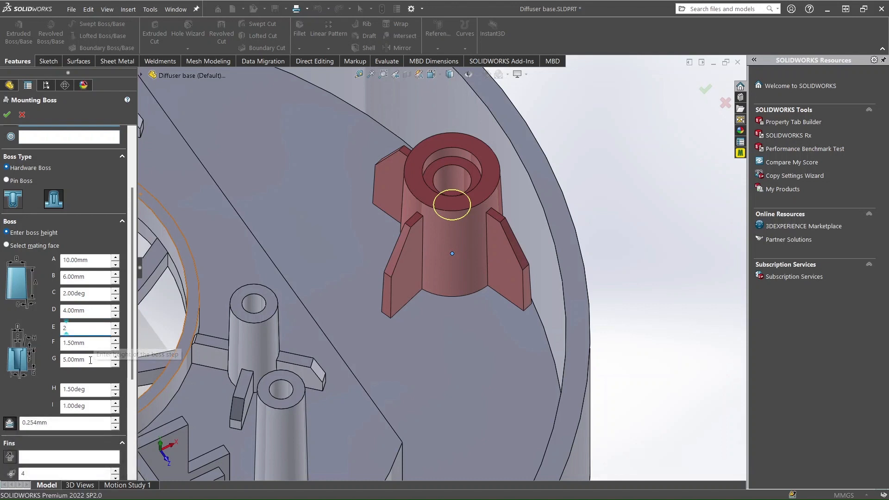
pyautogui.click(86, 360)
pyautogui.write('1.5')
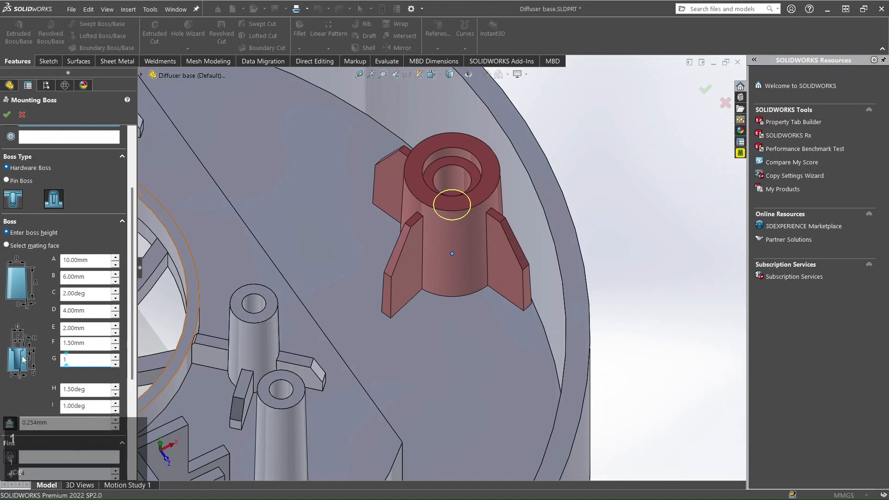
pyautogui.write('0')
pyautogui.click(97, 389)
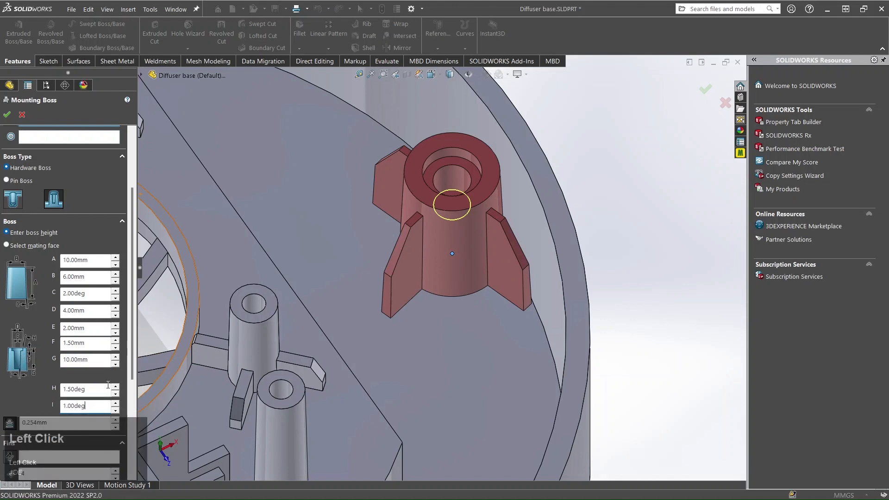
# Set the number of fins to 0 and accept the mounting boss
pyautogui.moveTo(132, 354); pyautogui.dragTo(133, 417)
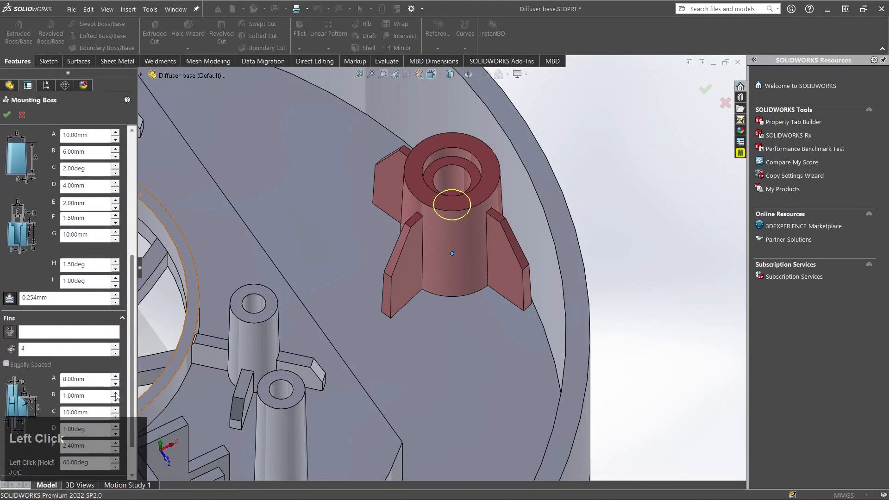
pyautogui.click(116, 353)
pyautogui.click(115, 353)
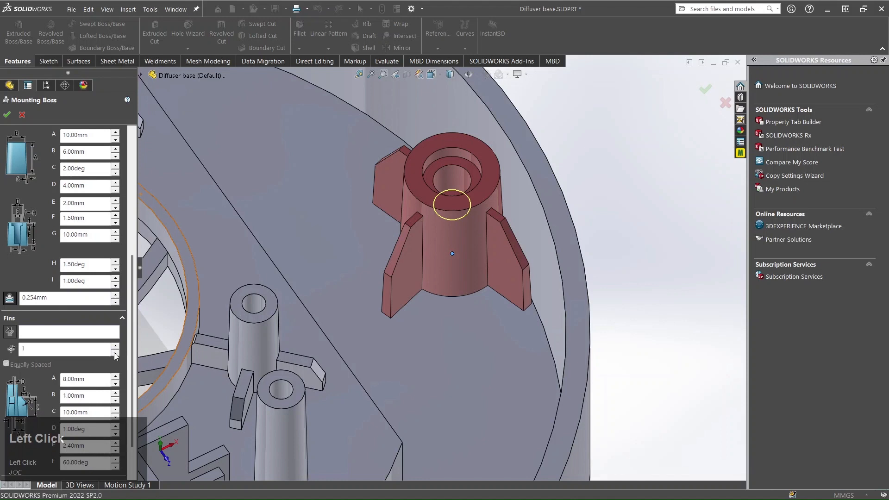
pyautogui.click(116, 353)
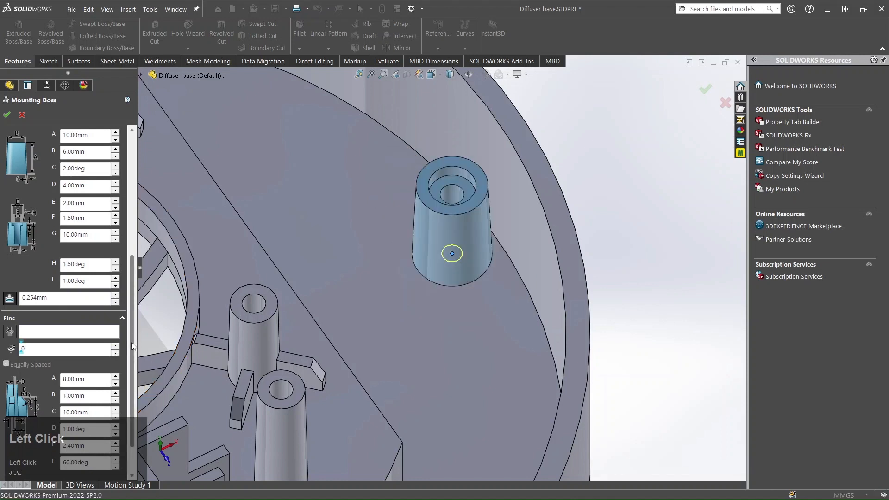
pyautogui.moveTo(133, 371); pyautogui.dragTo(133, 394)
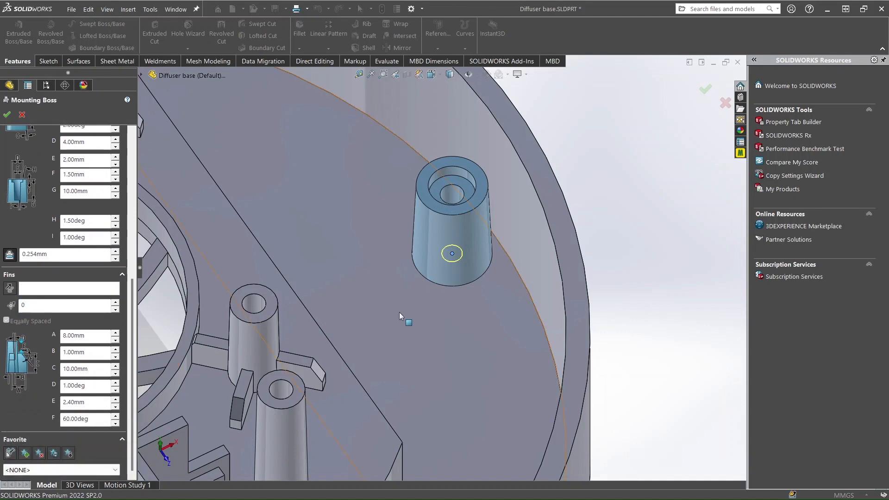
pyautogui.scroll(1, 406, 320)
pyautogui.moveTo(421, 293)
pyautogui.mouseDown(button='middle')
pyautogui.moveTo(393, 288)
pyautogui.moveTo(412, 291)
pyautogui.mouseUp(button='middle')
pyautogui.click(7, 114)
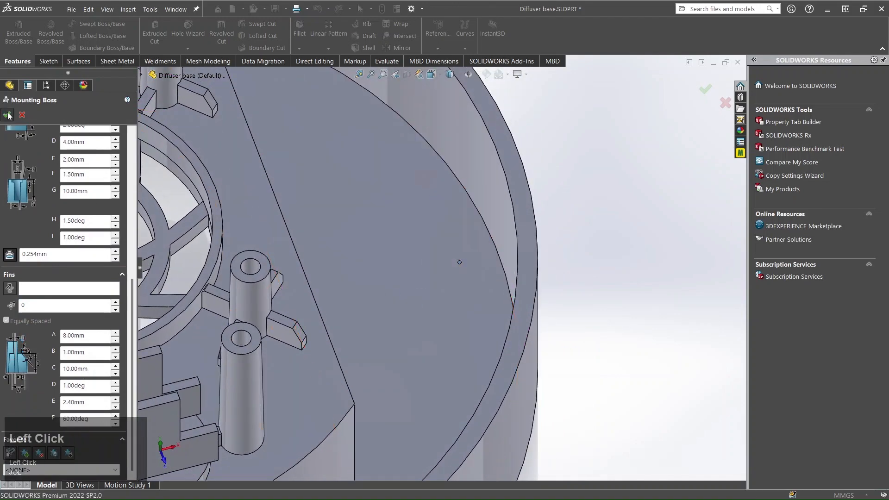
# Inspect the finished boss on the base and expand its feature tree entry to show the positioning sketch
pyautogui.scroll(5, 466, 227)
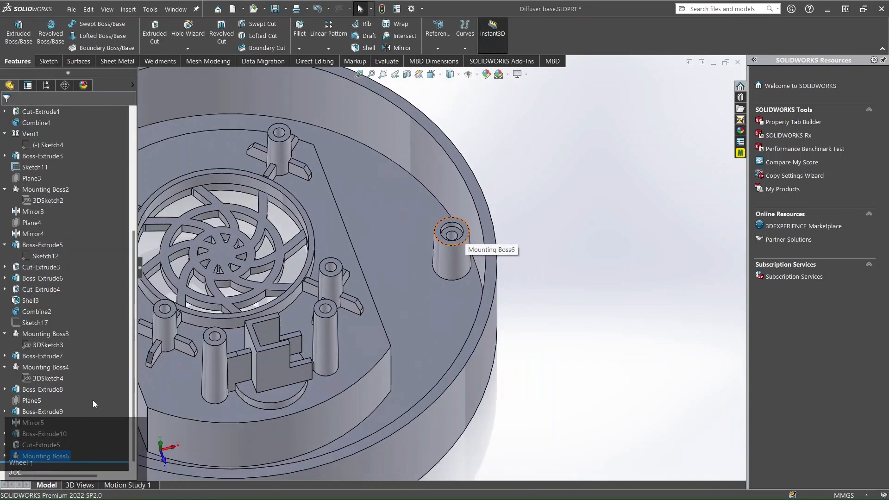
pyautogui.scroll(-3, 462, 238)
pyautogui.moveTo(391, 236); pyautogui.dragTo(412, 304, button='middle')
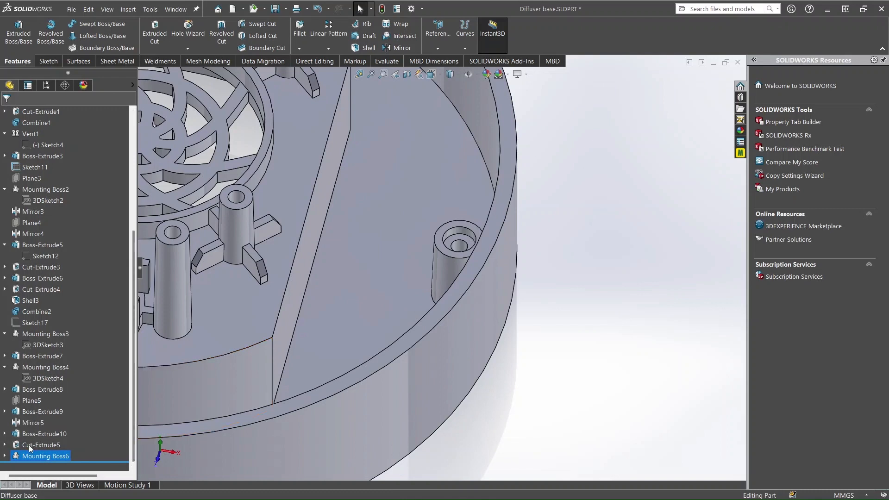
pyautogui.click(5, 457)
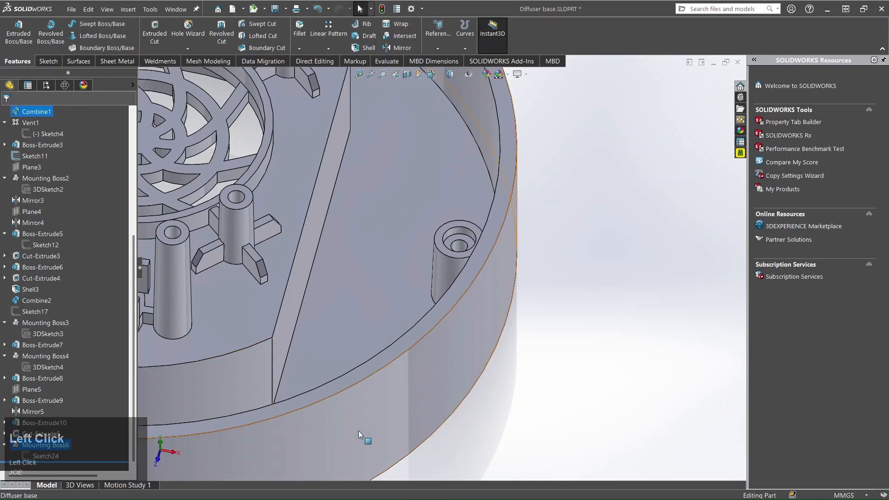
pyautogui.moveTo(595, 339); pyautogui.dragTo(548, 357, button='middle')
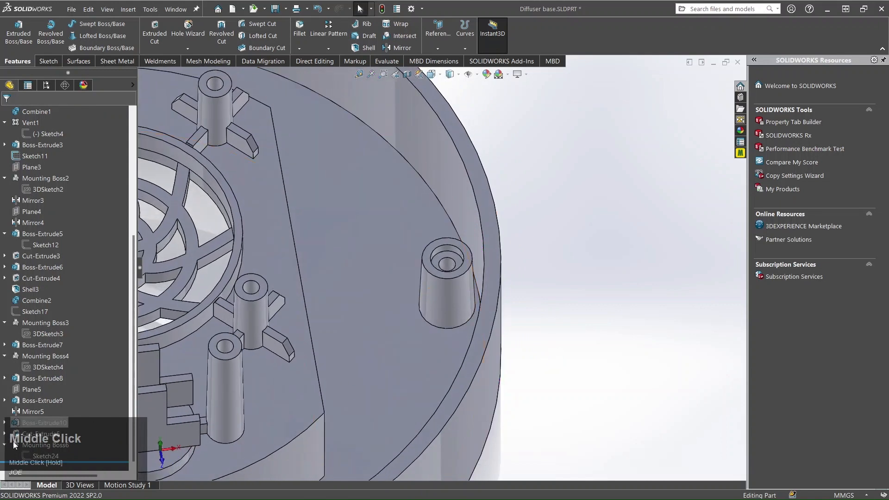
pyautogui.click(6, 445)
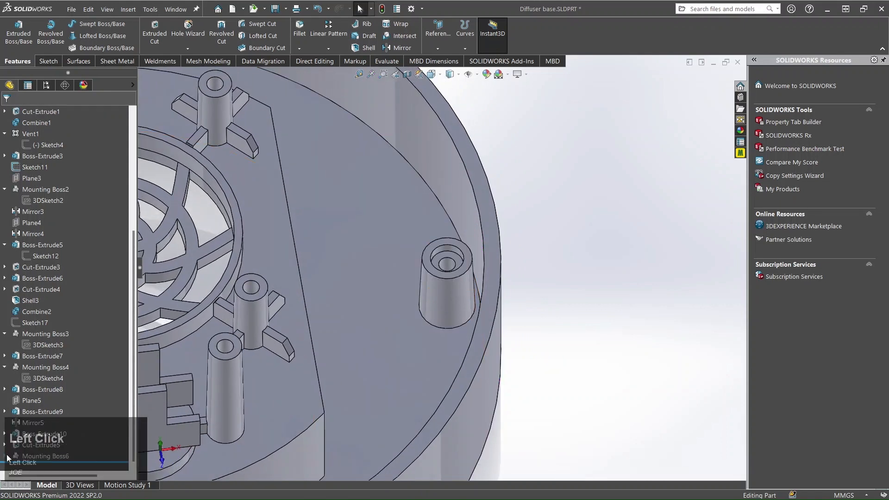
pyautogui.click(5, 456)
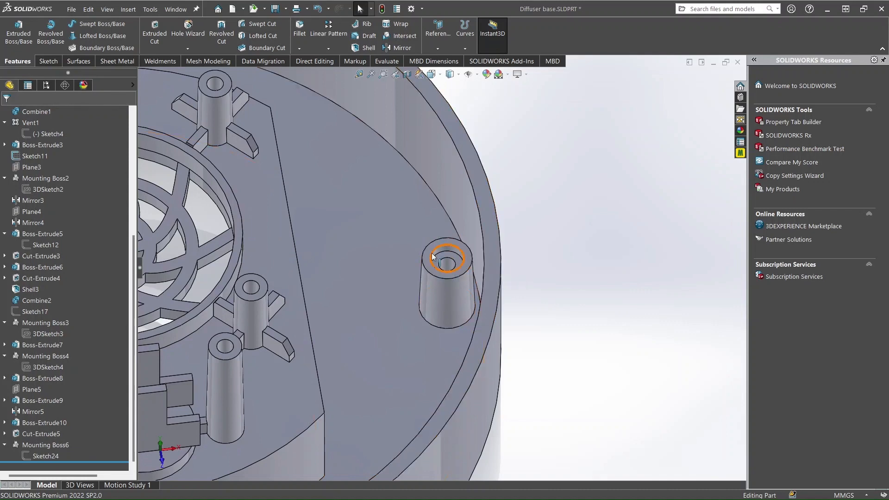
# Circular-pattern the new mounting boss around the base's inner cylindrical wall with 3 equally spaced instances over 360 degrees
pyautogui.scroll(3, 431, 259)
pyautogui.scroll(3, 419, 271)
pyautogui.moveTo(421, 271); pyautogui.dragTo(457, 243, button='middle')
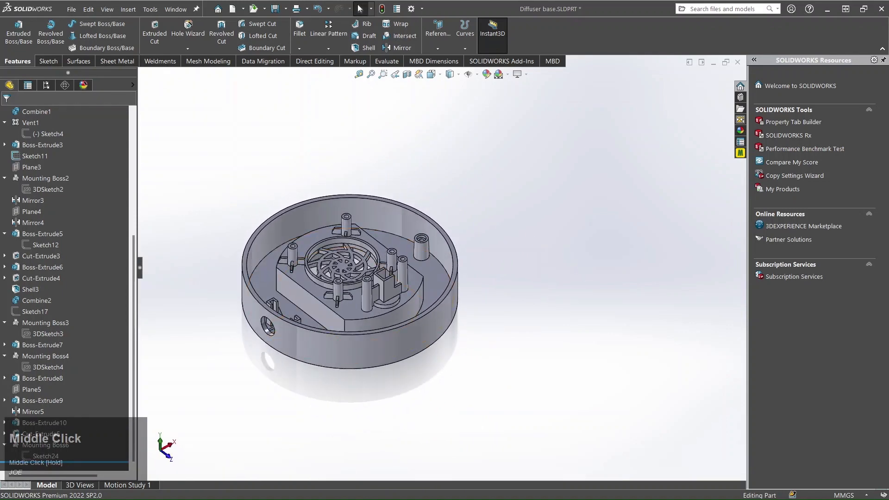
pyautogui.scroll(-1, 457, 243)
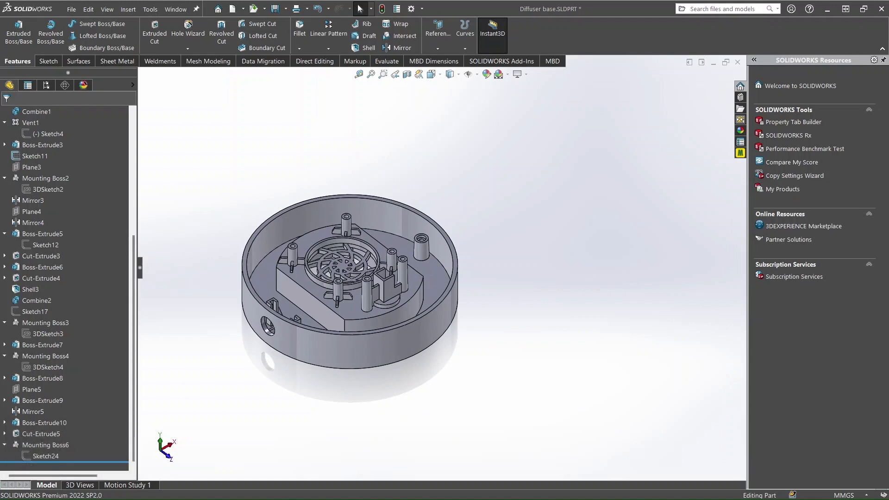
pyautogui.scroll(-3, 429, 247)
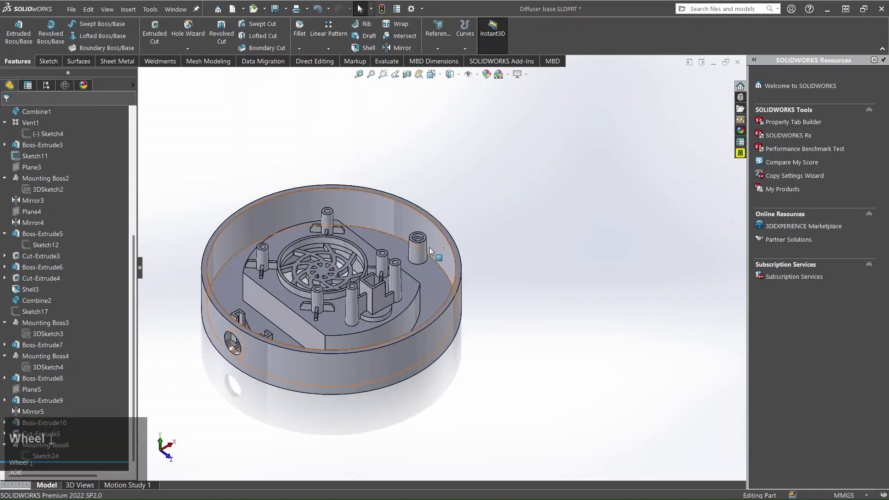
pyautogui.click(418, 250)
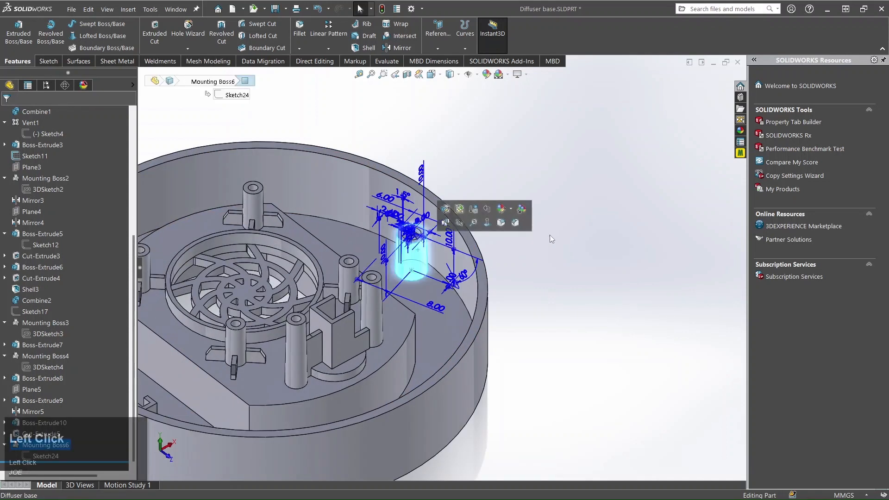
pyautogui.click(328, 48)
pyautogui.click(337, 71)
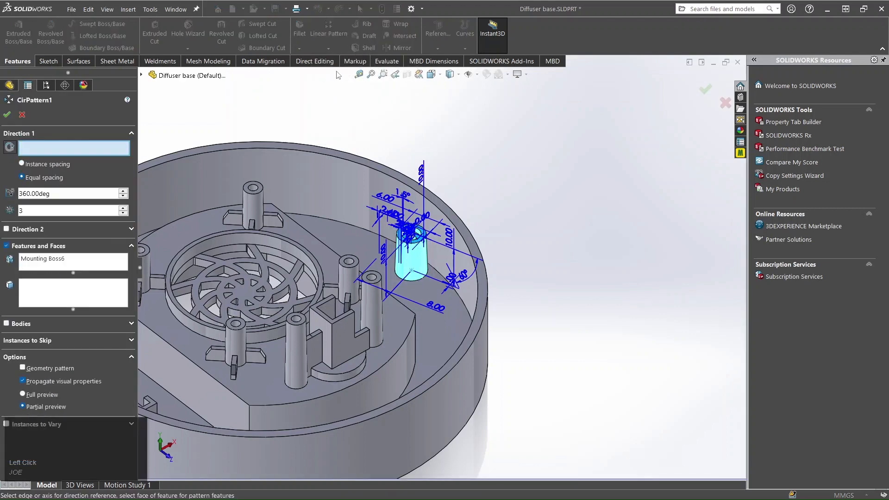
pyautogui.scroll(3, 444, 272)
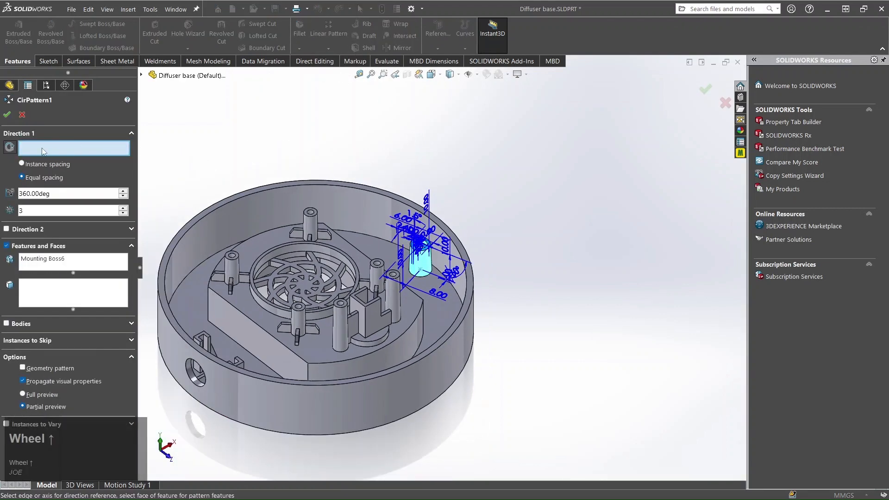
pyautogui.click(364, 202)
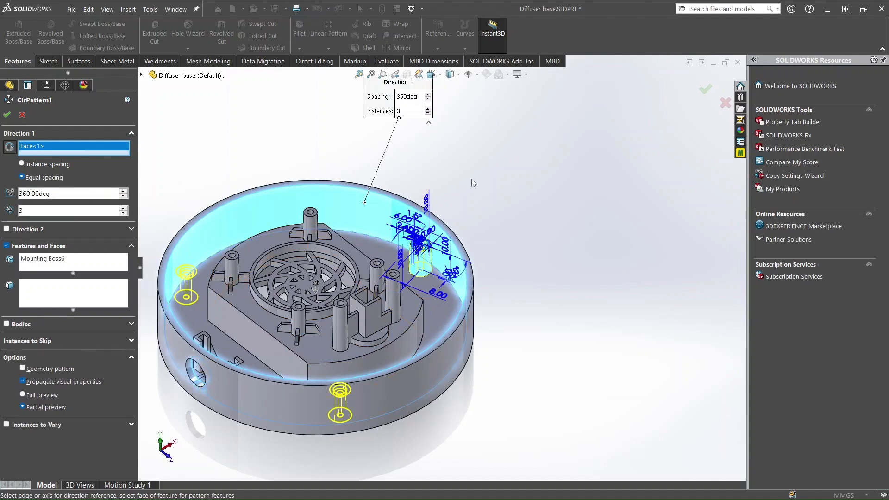
pyautogui.moveTo(259, 160); pyautogui.dragTo(255, 188, button='middle')
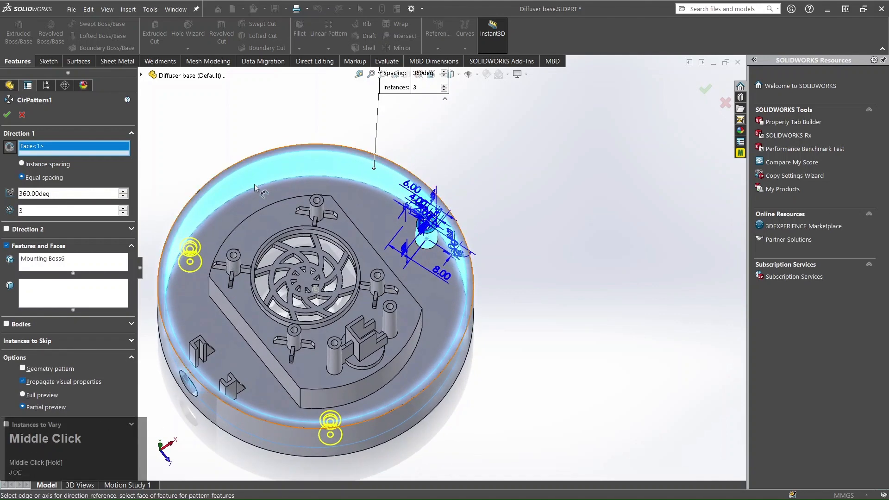
pyautogui.click(7, 114)
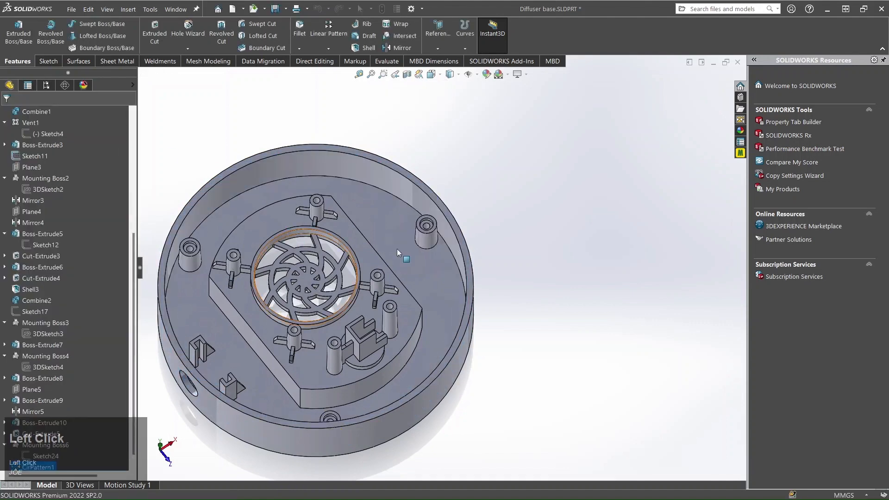
# Start a new sketch on the flat outer underside face of the diffuser base
pyautogui.moveTo(396, 266); pyautogui.dragTo(355, 217, button='middle')
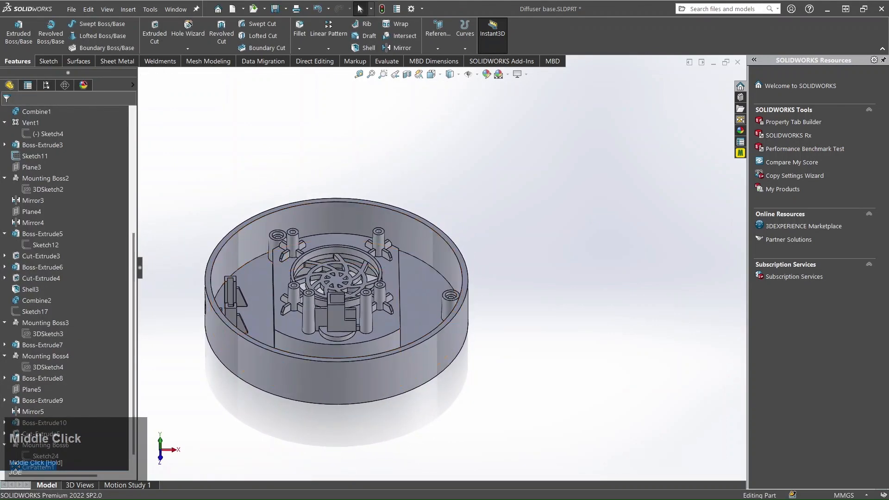
pyautogui.scroll(-1, 360, 9)
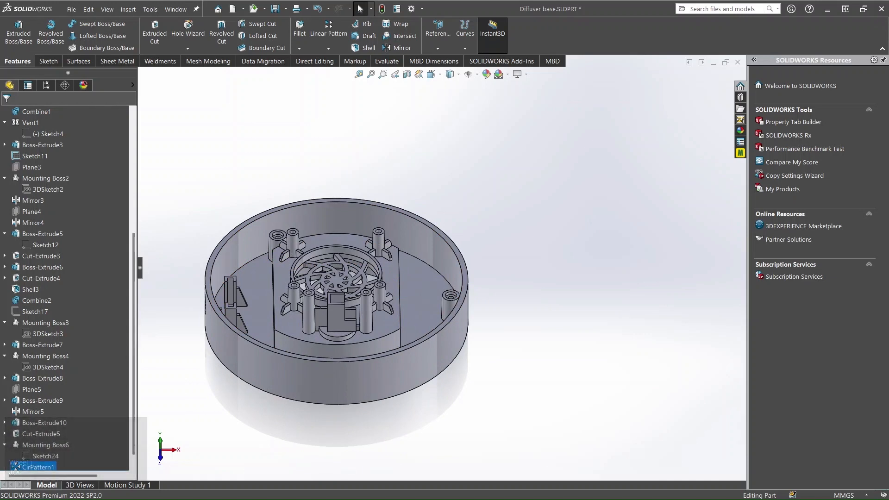
pyautogui.scroll(1, 360, 9)
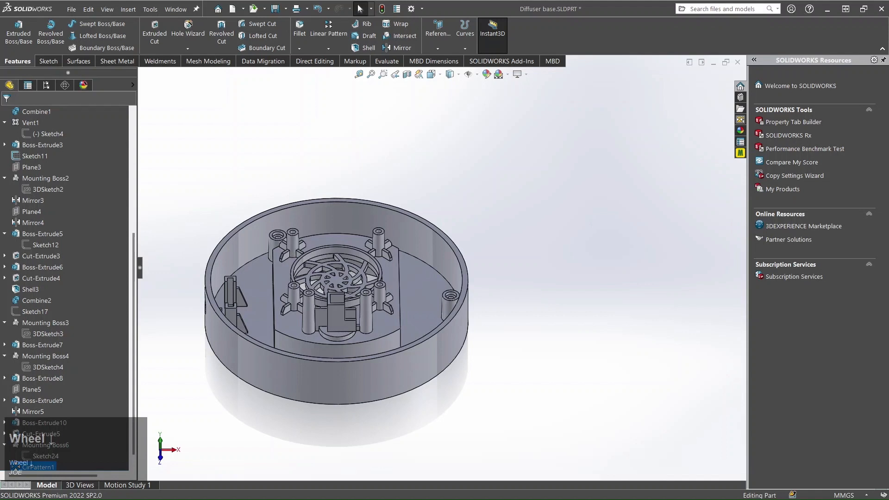
pyautogui.moveTo(452, 398); pyautogui.dragTo(454, 274, button='middle')
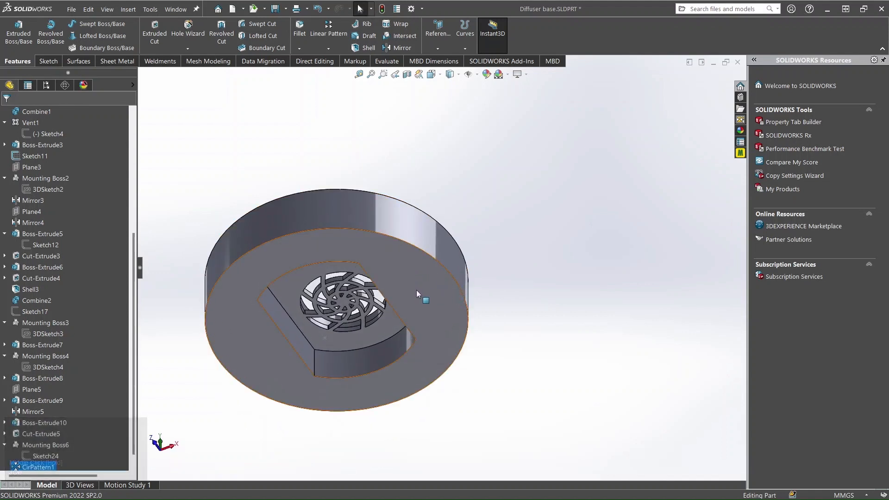
pyautogui.click(415, 290)
pyautogui.click(457, 263)
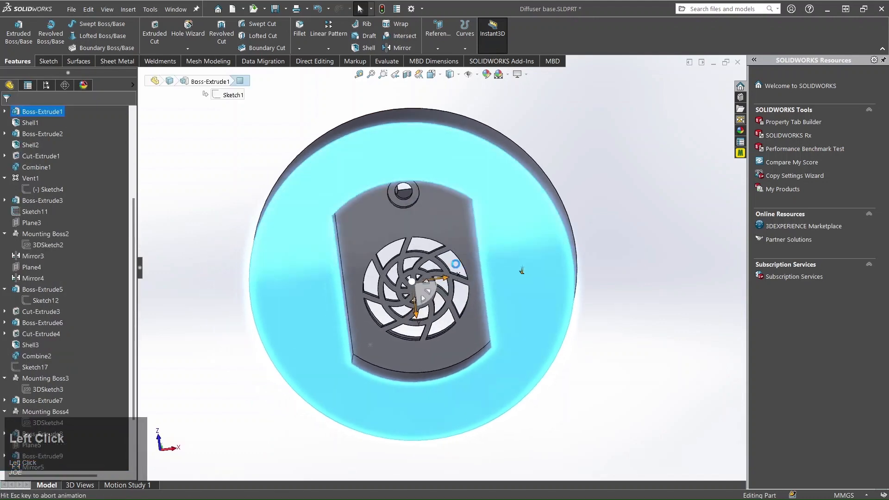
# Show hidden lines and convert the outer base circle of the mounting boss on the positive X side into sketch geometry
pyautogui.scroll(3, 665, 256)
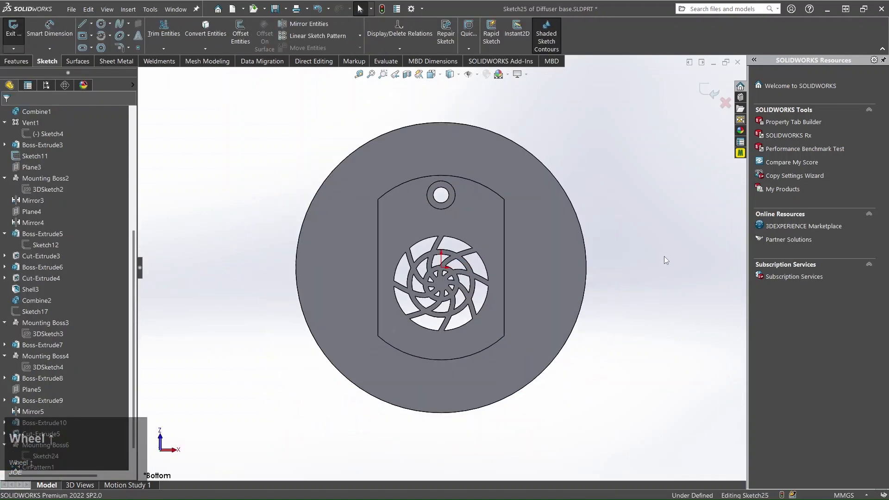
pyautogui.click(458, 76)
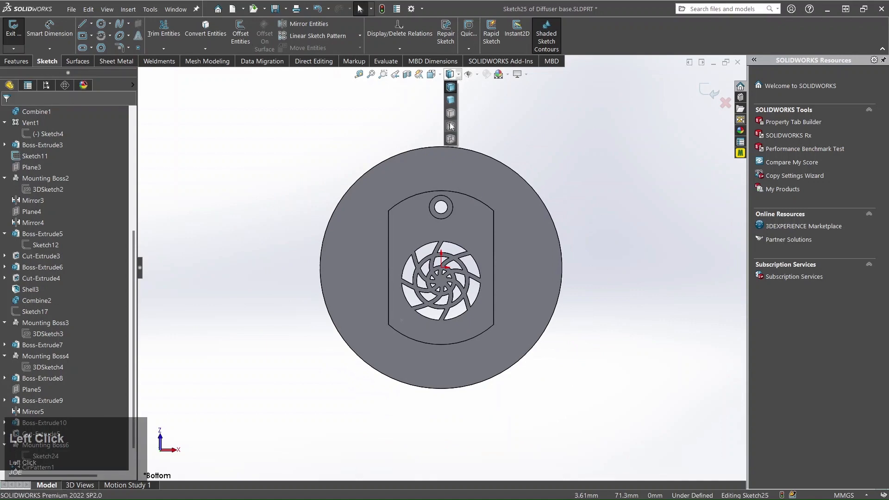
pyautogui.click(451, 129)
pyautogui.scroll(-3, 576, 260)
pyautogui.scroll(-4, 546, 255)
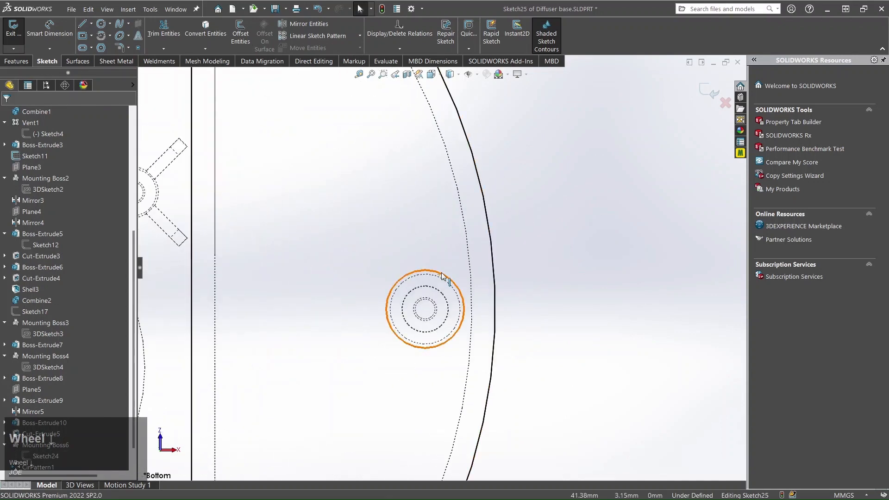
pyautogui.click(442, 277)
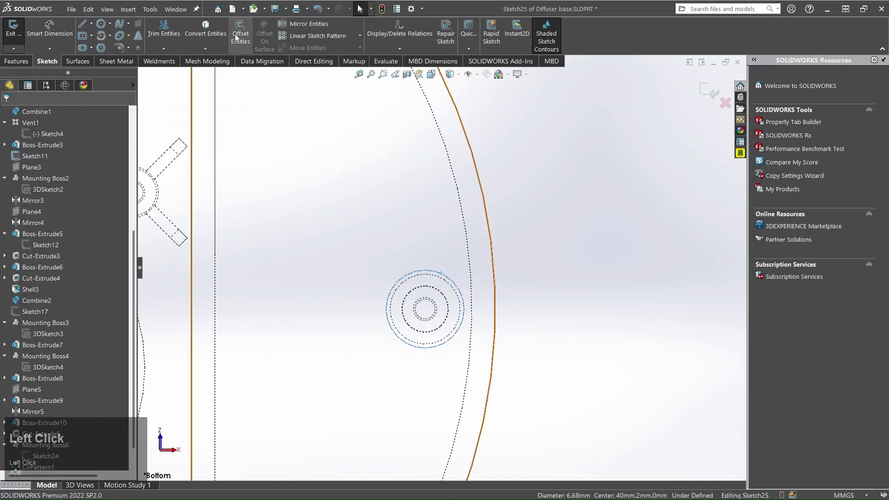
pyautogui.click(205, 27)
pyautogui.scroll(10, 466, 216)
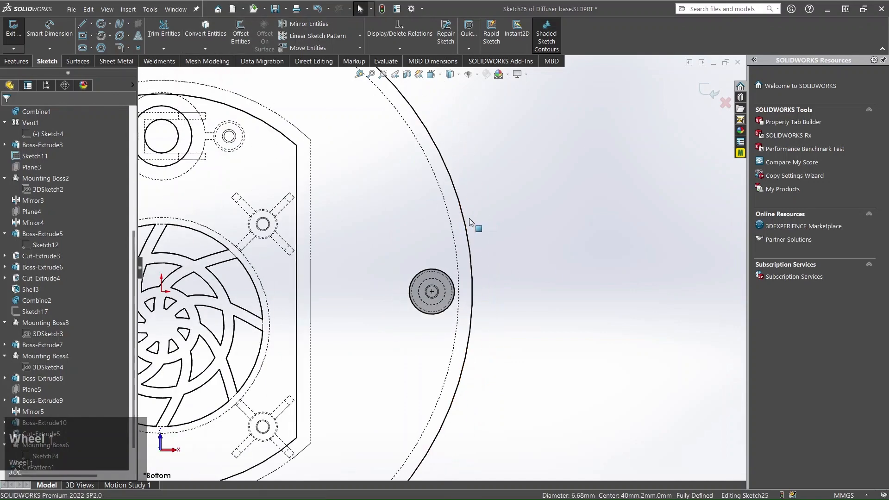
# Tilt the view to show the underside obliquely and restore the shaded display style with edges
pyautogui.moveTo(465, 215); pyautogui.dragTo(439, 308, button='middle')
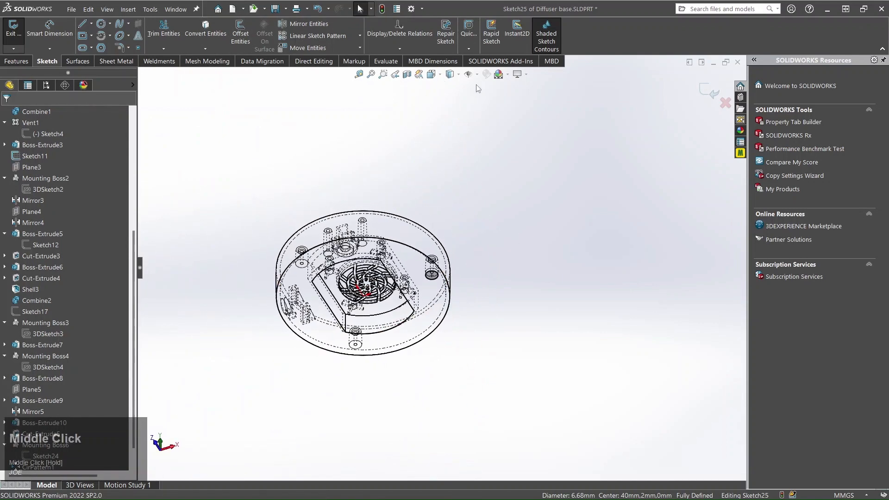
pyautogui.click(450, 74)
pyautogui.click(454, 91)
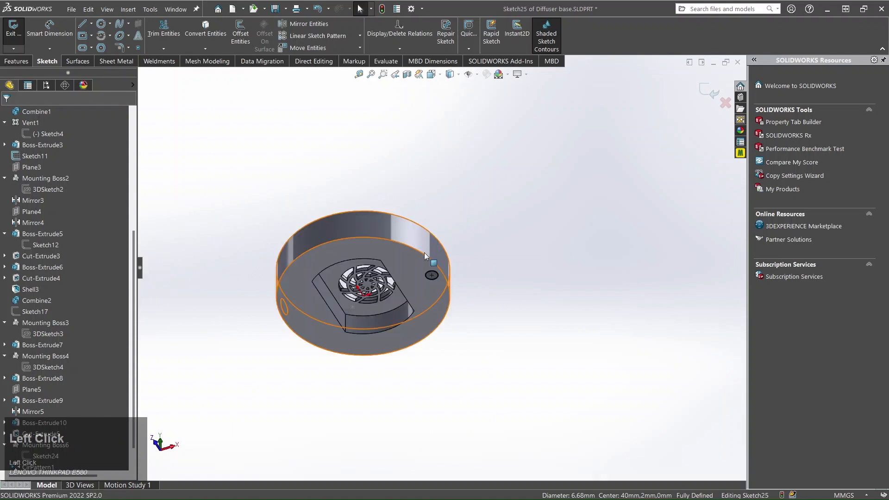
# Start a blind Boss-Extrude of the converted circle out from the underside with a depth of 4 mm
pyautogui.scroll(-3, 430, 271)
pyautogui.click(23, 62)
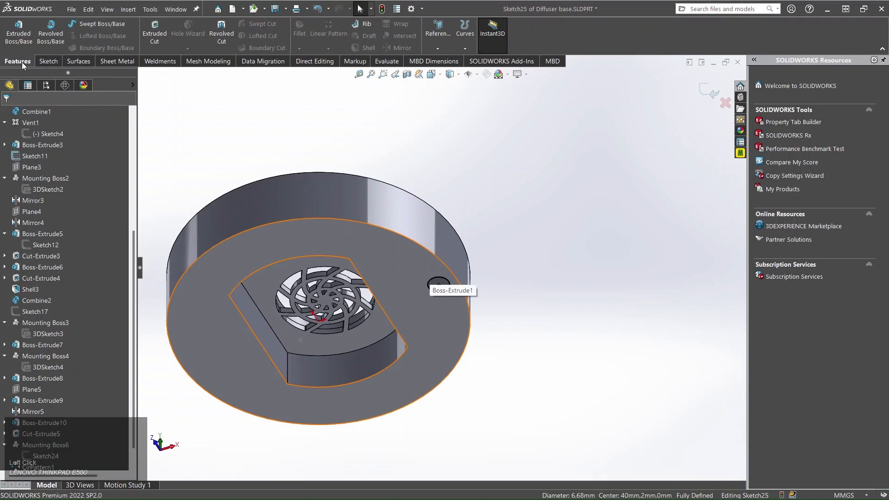
pyautogui.click(26, 36)
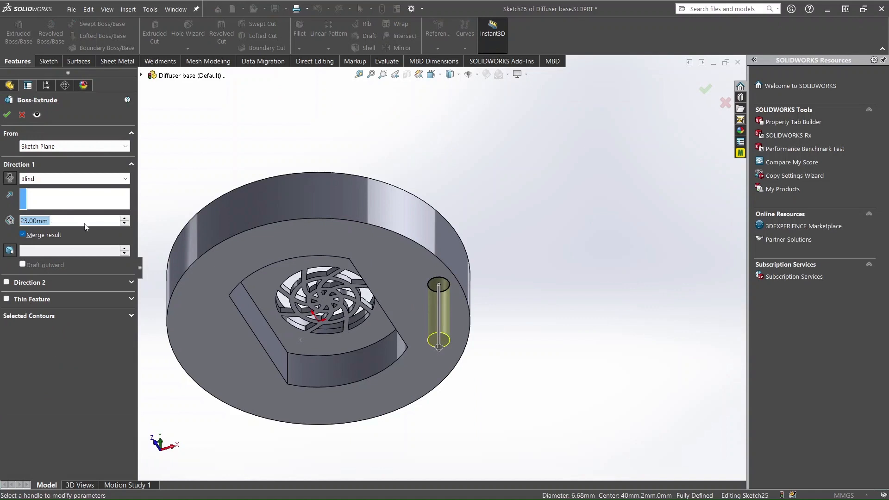
pyautogui.write('4')
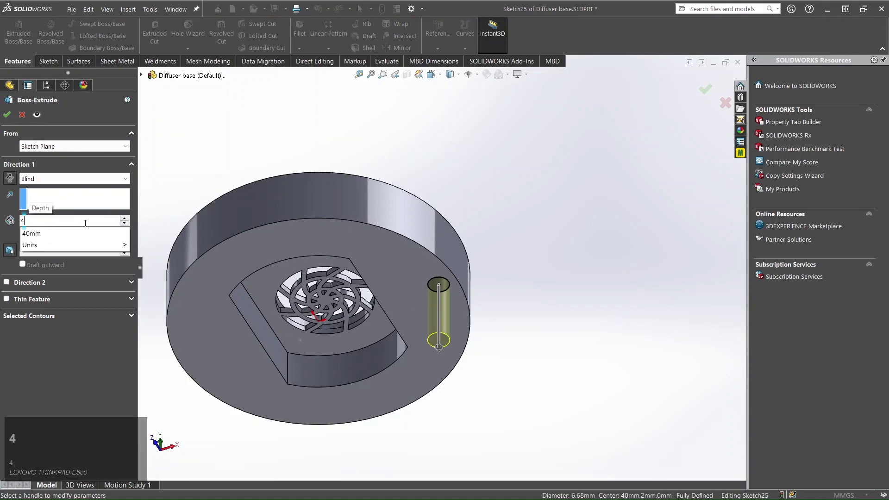
pyautogui.press('Return')
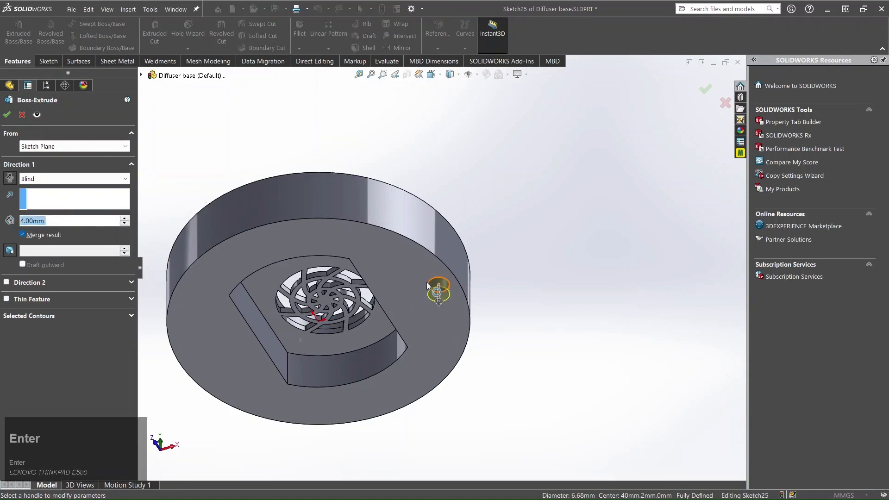
# Give the extrusion a 2-degree outward draft and accept it
pyautogui.scroll(-3, 433, 291)
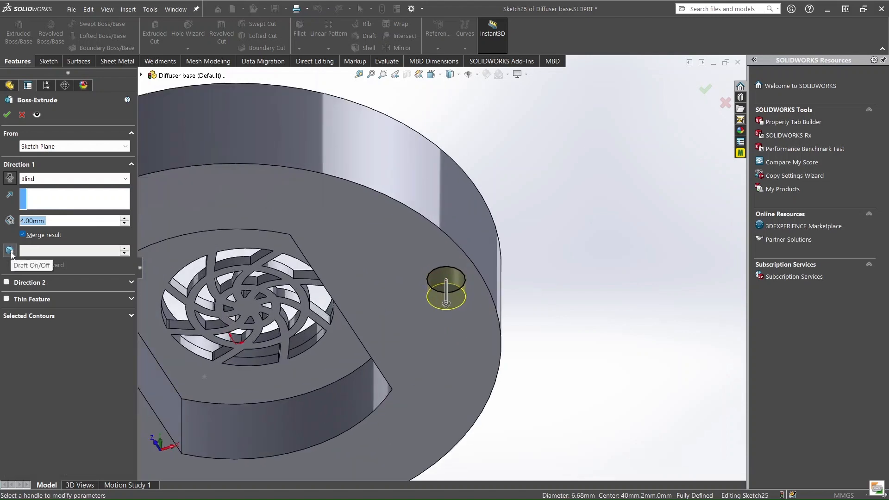
pyautogui.click(10, 251)
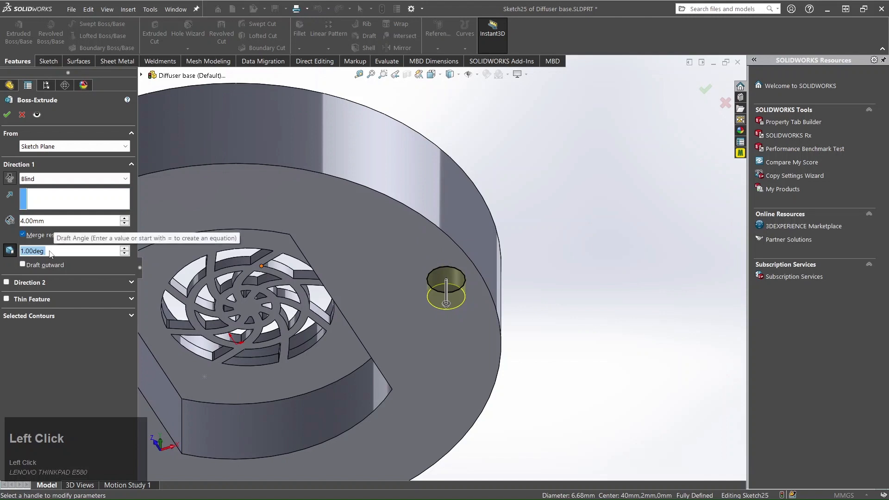
pyautogui.write('2')
pyautogui.press('Return')
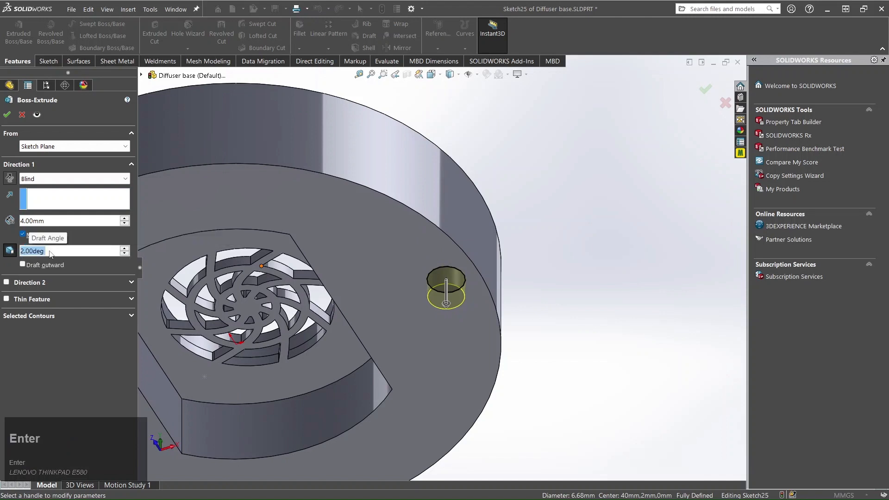
pyautogui.click(24, 265)
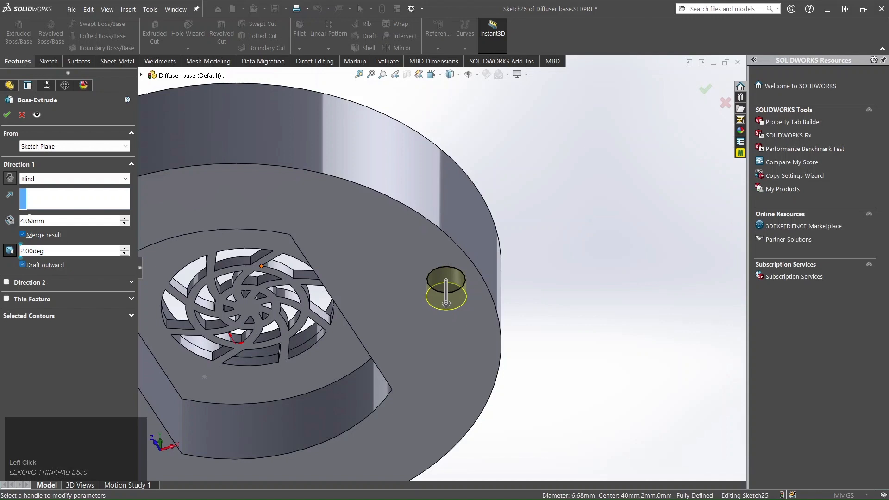
pyautogui.click(10, 115)
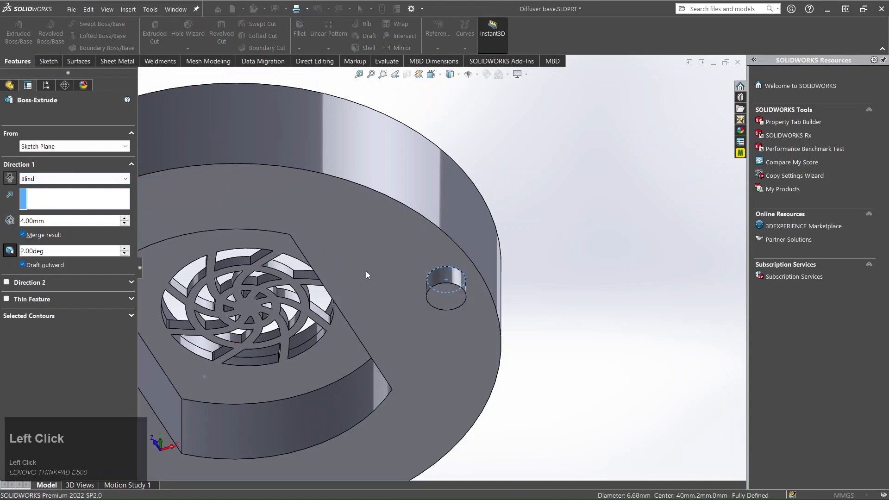
# Examine the new foot on the underside and the mounting boss above it from both sides of the base
pyautogui.scroll(5, 435, 314)
pyautogui.click(536, 260)
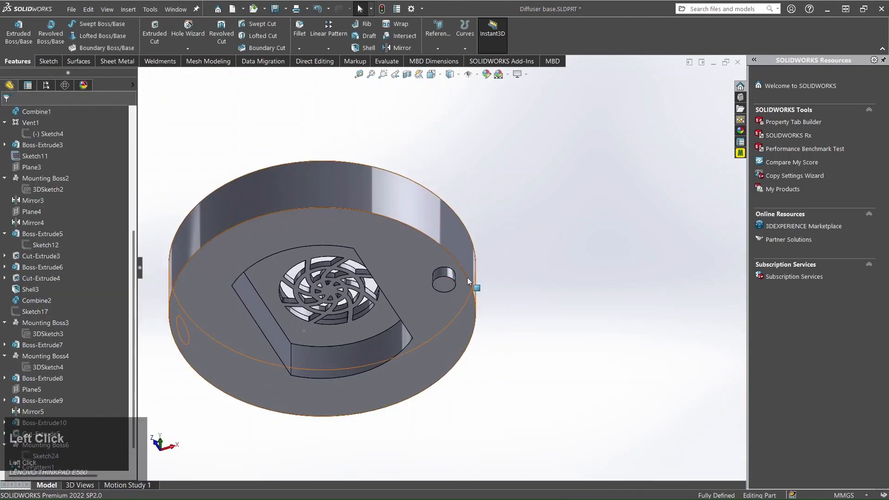
pyautogui.scroll(-5, 454, 277)
pyautogui.scroll(5, 443, 279)
pyautogui.moveTo(443, 282); pyautogui.dragTo(485, 432, button='middle')
pyautogui.scroll(-5, 449, 260)
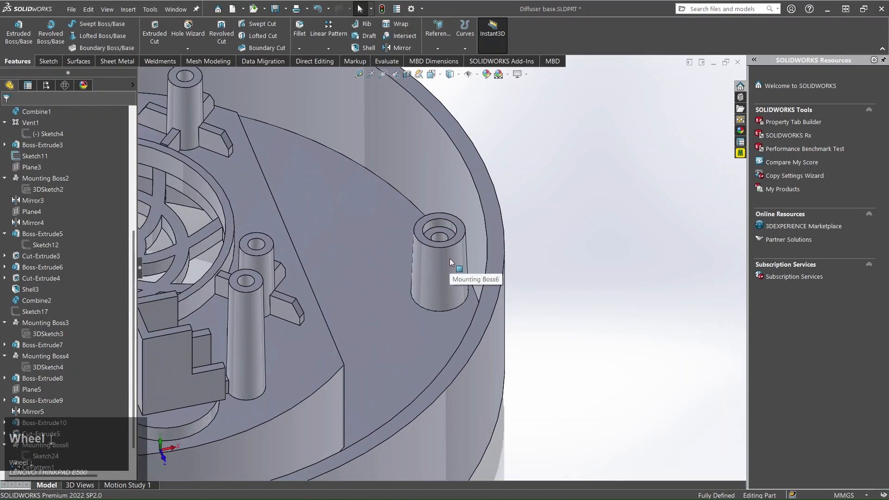
pyautogui.scroll(5, 437, 265)
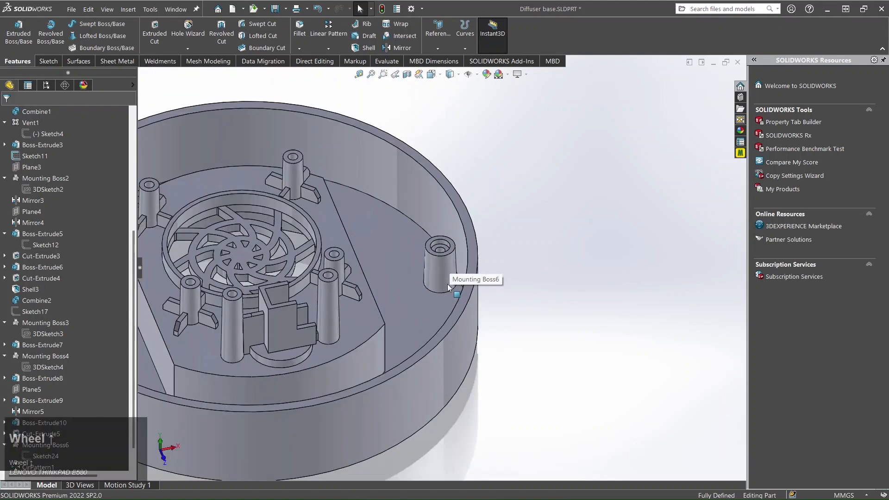
pyautogui.moveTo(437, 265); pyautogui.dragTo(443, 313, button='middle')
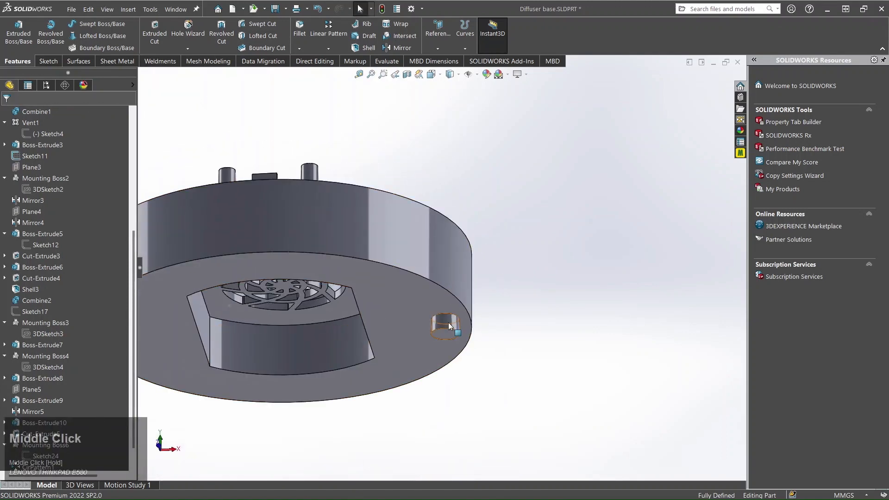
pyautogui.scroll(3, 442, 313)
pyautogui.moveTo(458, 262); pyautogui.dragTo(468, 338, button='middle')
# Check the foot's alignment with the mounting boss in front view with hidden lines visible, and return to shaded display with edges
pyautogui.press('space')
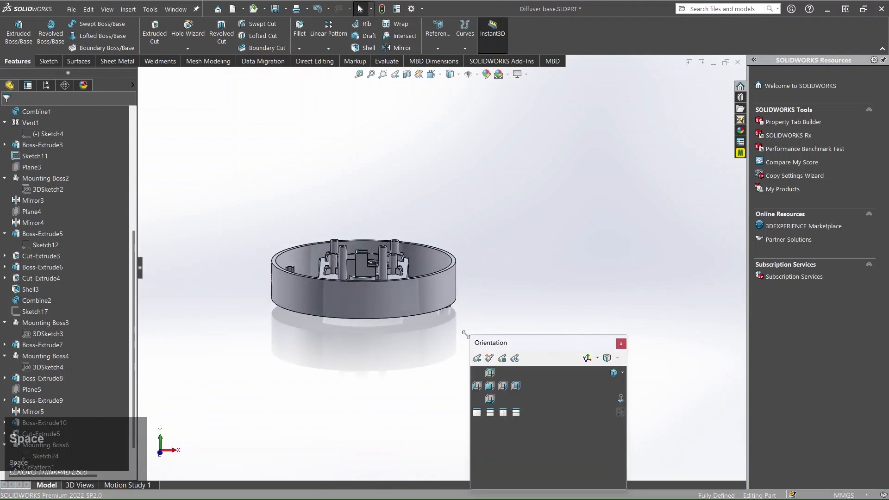
pyautogui.click(487, 385)
pyautogui.scroll(1, 506, 381)
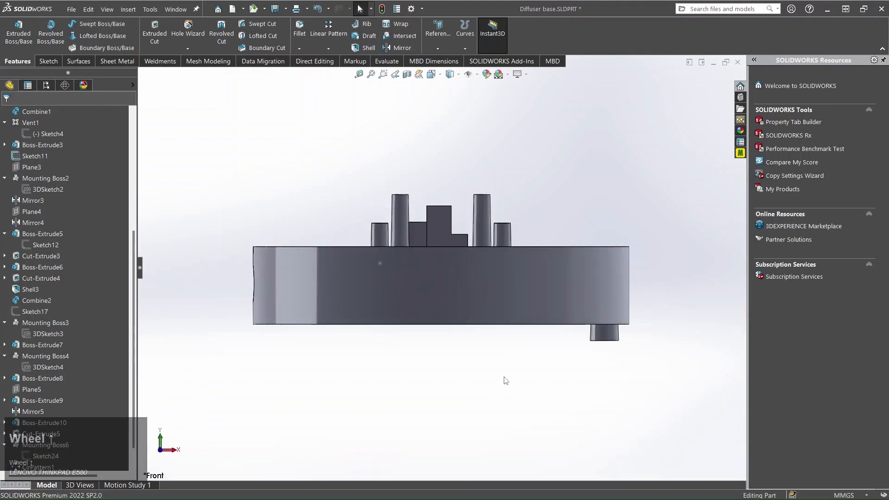
pyautogui.click(458, 76)
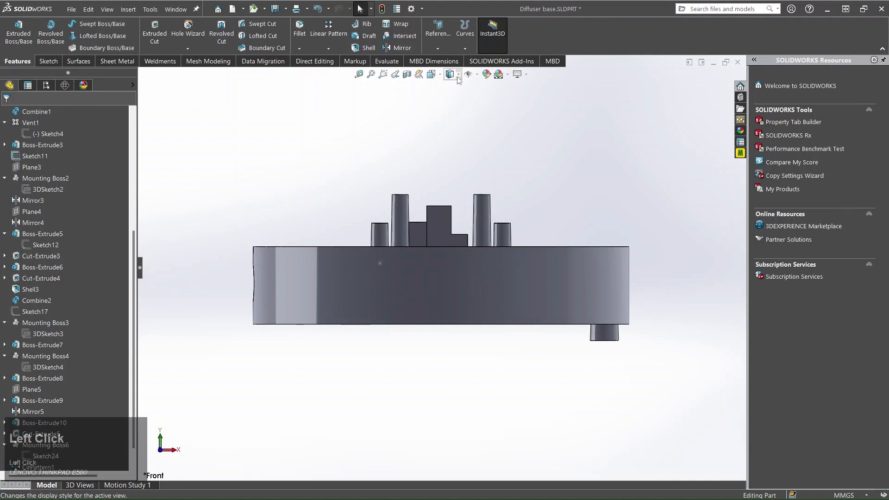
pyautogui.click(450, 126)
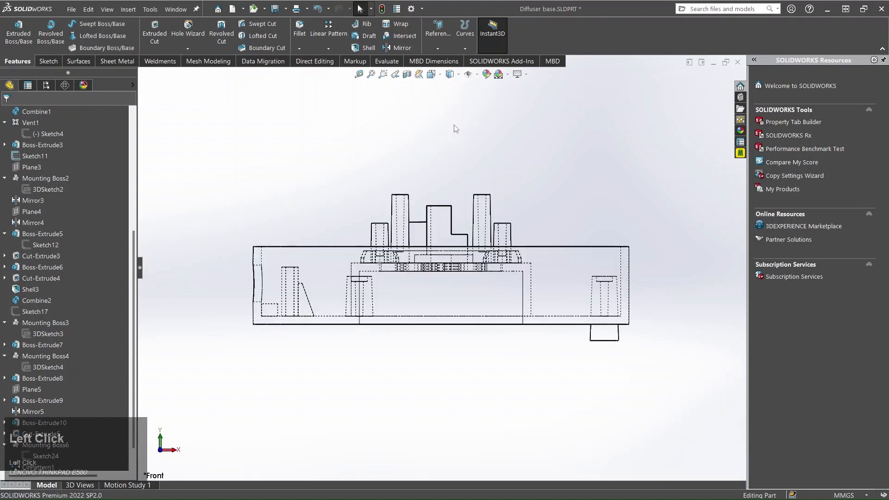
pyautogui.scroll(-2, 599, 328)
pyautogui.scroll(-2, 598, 328)
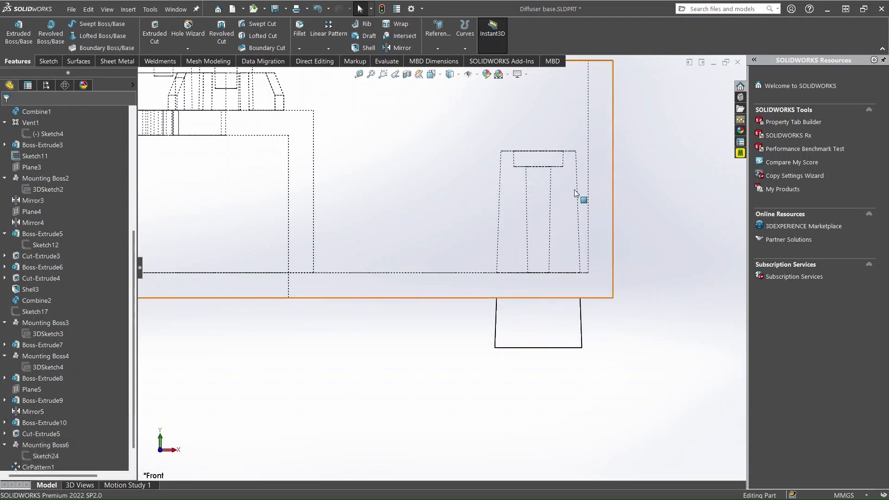
pyautogui.scroll(3, 581, 254)
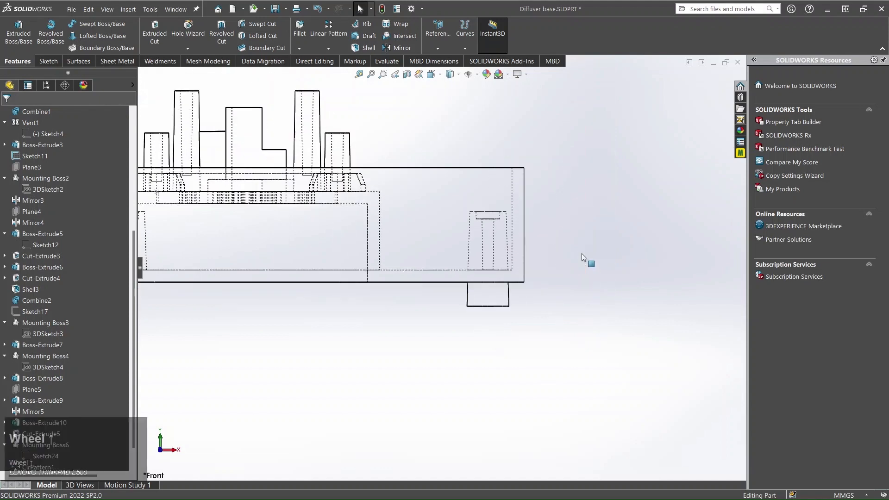
pyautogui.scroll(2, 560, 262)
pyautogui.scroll(-2, 560, 262)
pyautogui.scroll(2, 463, 215)
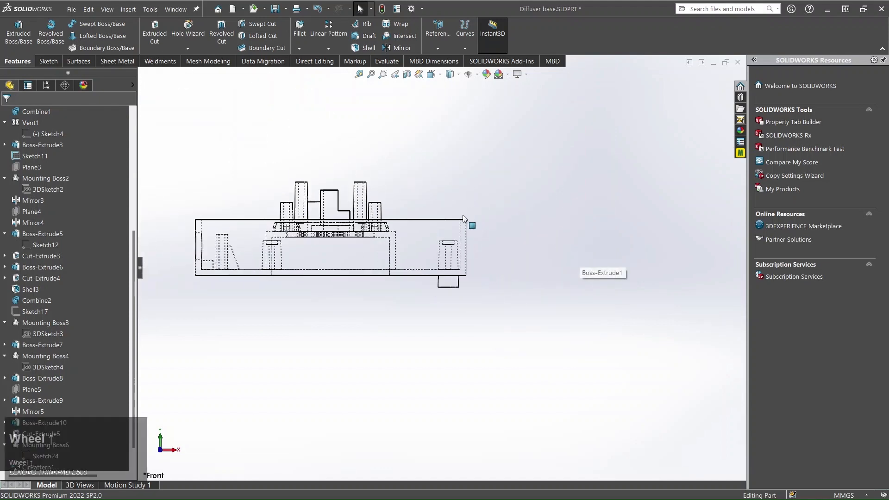
pyautogui.click(453, 75)
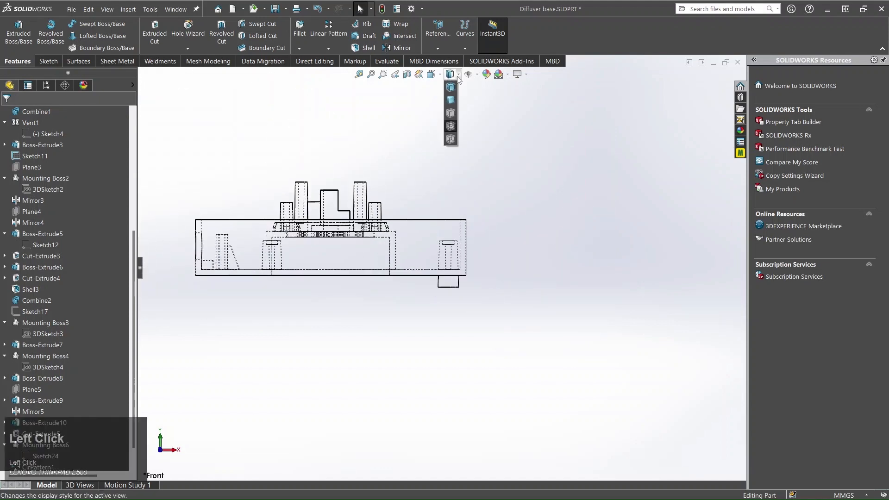
pyautogui.click(451, 91)
# Start a new sketch on the flat end face of the new foot
pyautogui.scroll(-3, 450, 263)
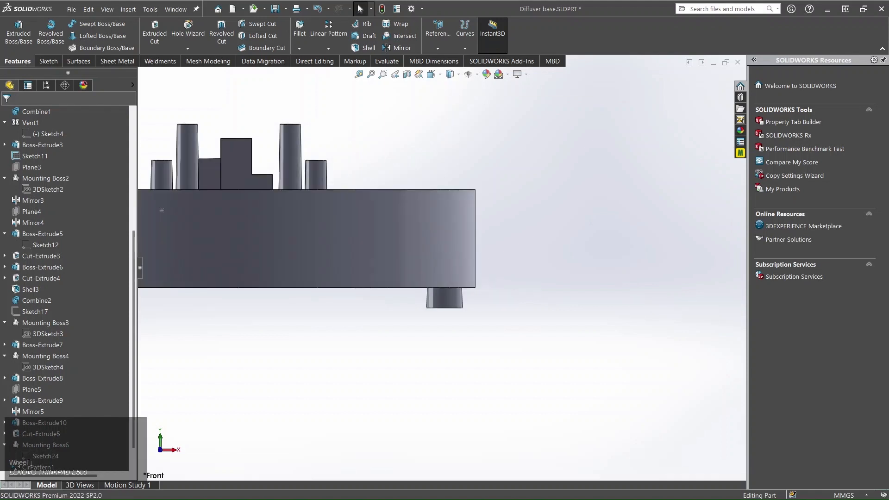
pyautogui.scroll(-1, 450, 263)
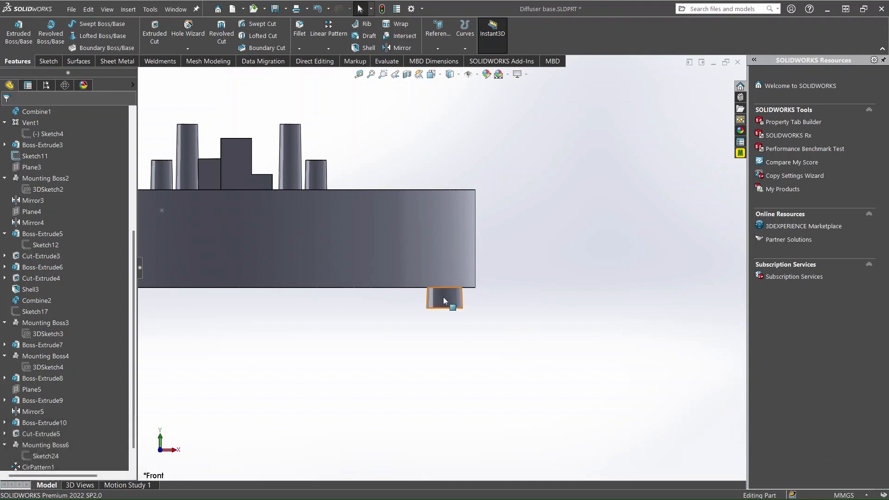
pyautogui.scroll(-2, 443, 300)
pyautogui.moveTo(446, 319); pyautogui.dragTo(455, 351, button='middle')
pyautogui.click(464, 356)
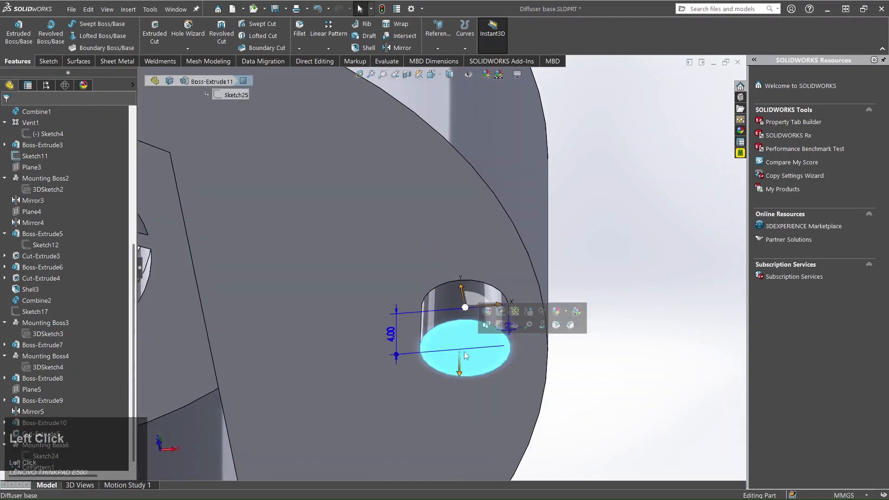
pyautogui.click(510, 326)
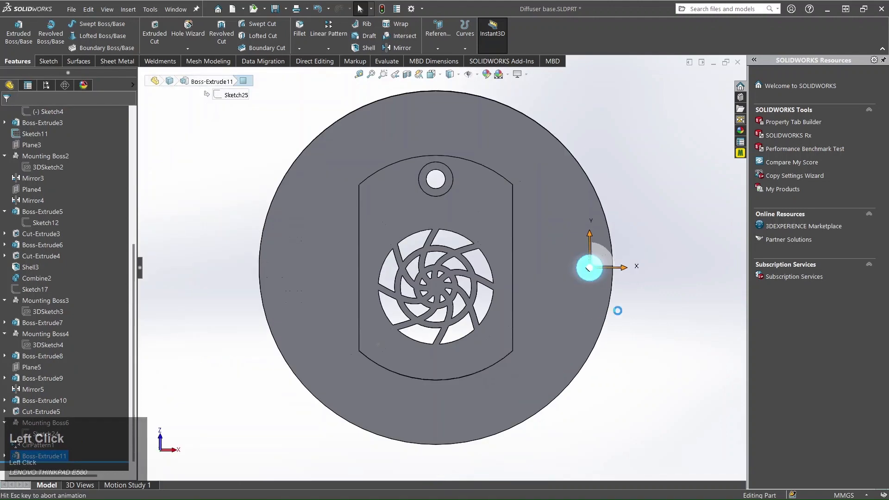
pyautogui.scroll(-5, 610, 271)
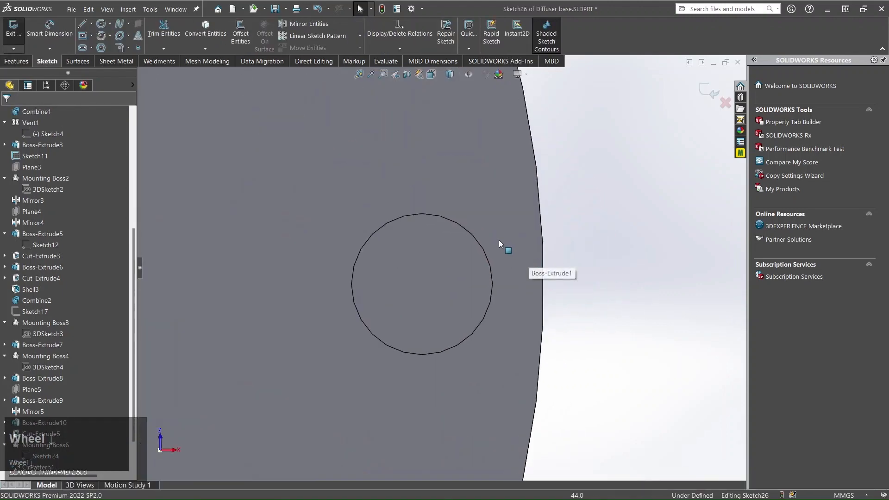
# Offset the foot's circular edge 0.5 mm inward in the sketch
pyautogui.click(483, 251)
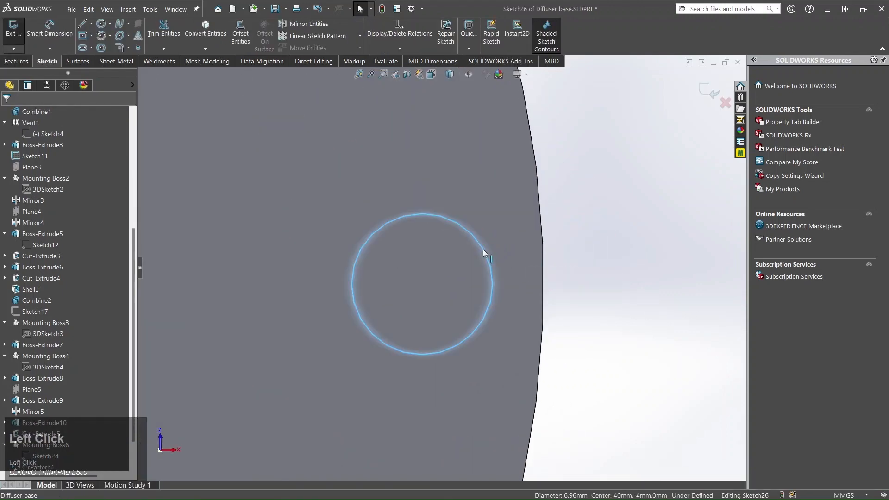
pyautogui.click(240, 34)
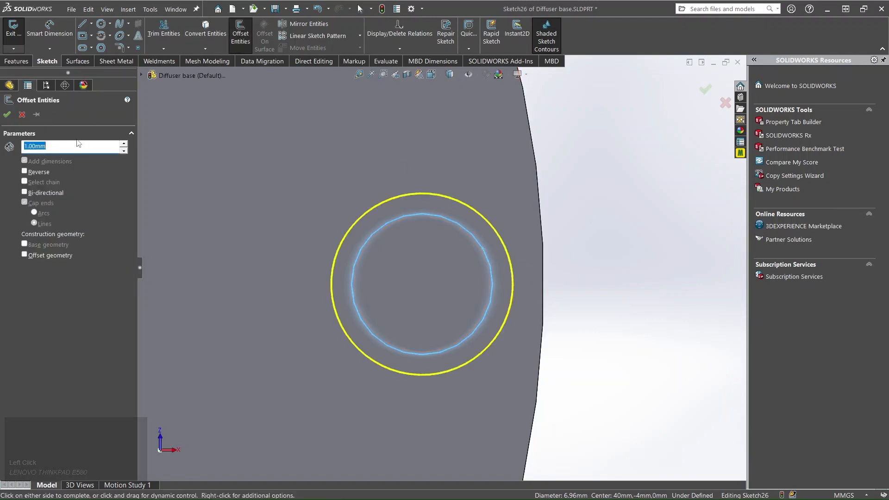
pyautogui.write('.5')
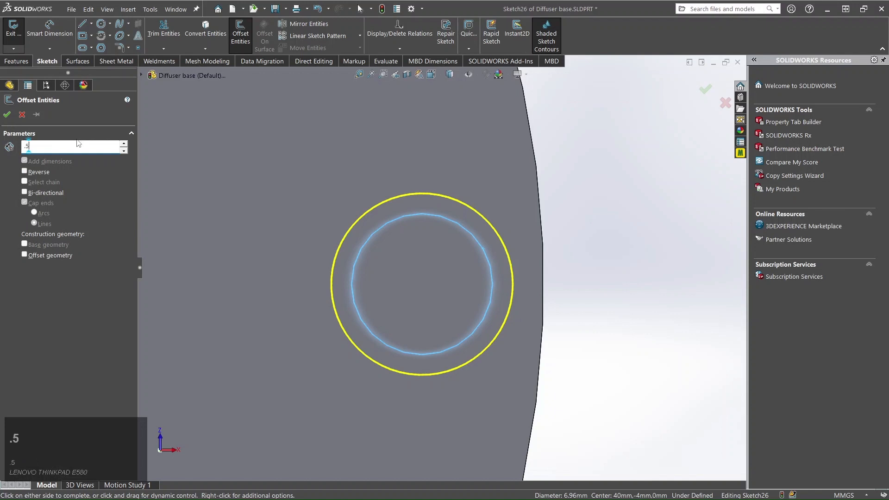
pyautogui.press('Return')
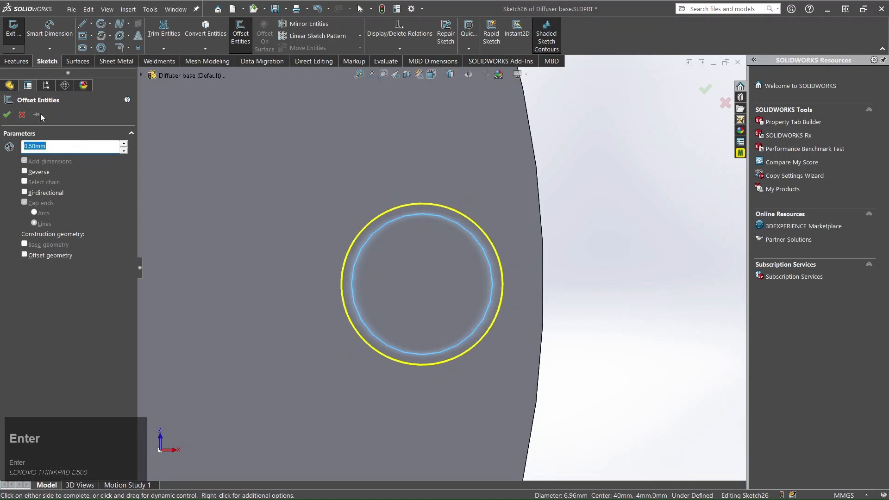
pyautogui.click(25, 173)
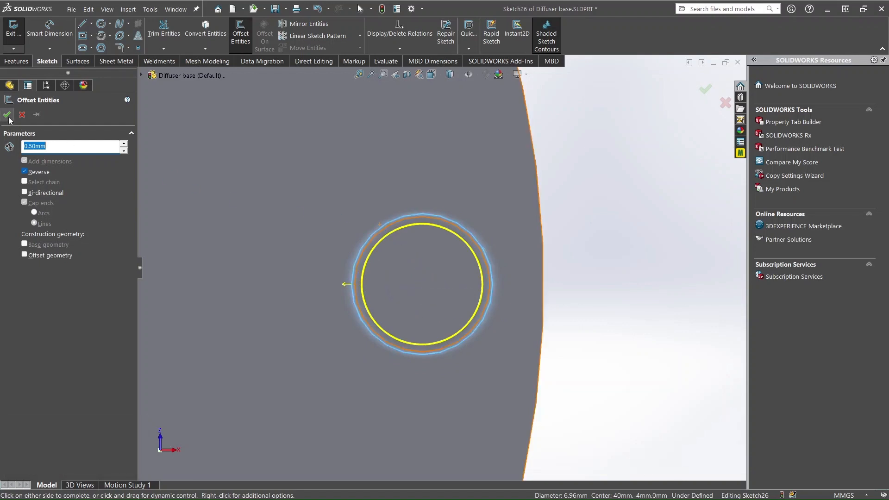
pyautogui.click(443, 357)
pyautogui.scroll(-1, 442, 357)
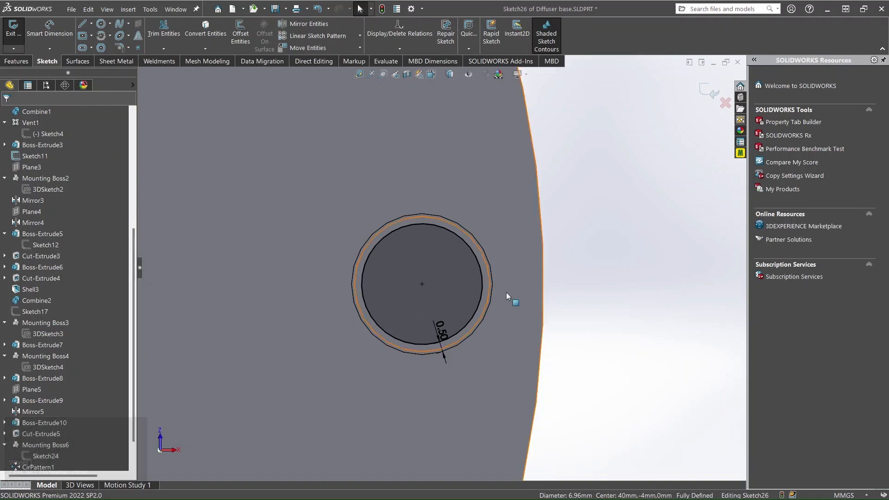
# Cut the offset circle 1 mm deep into the foot as a blind extruded cut with a 2-degree draft
pyautogui.scroll(3, 419, 270)
pyautogui.moveTo(418, 271); pyautogui.dragTo(446, 298, button='middle')
pyautogui.click(16, 62)
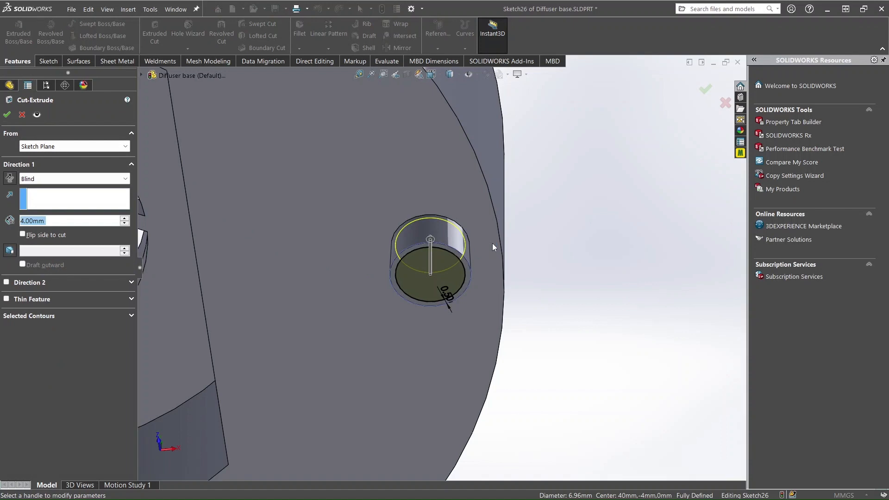
pyautogui.write('1')
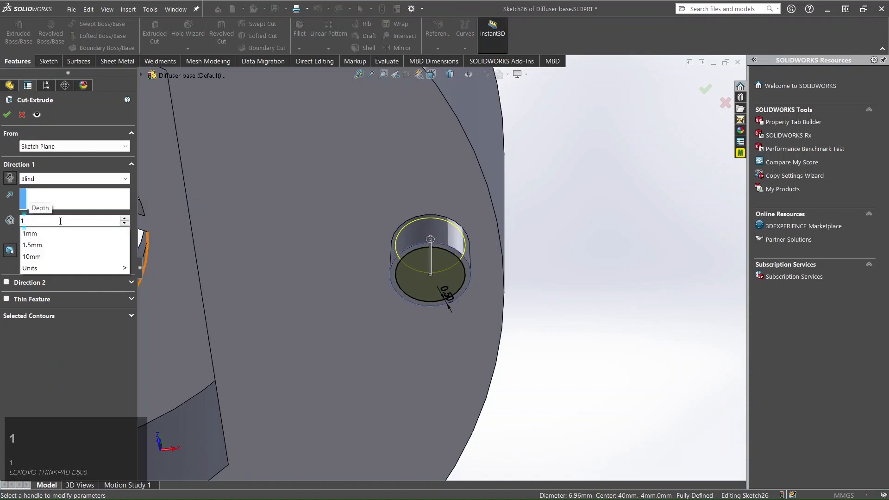
pyautogui.press('Return')
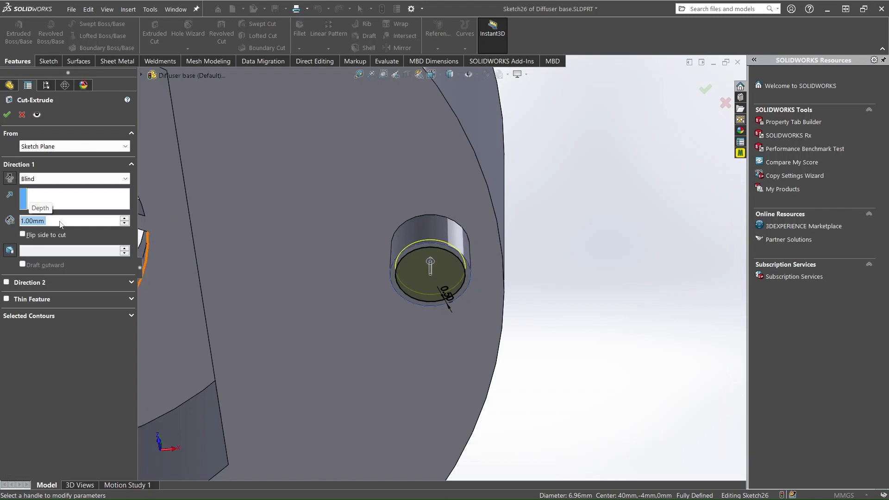
pyautogui.click(9, 253)
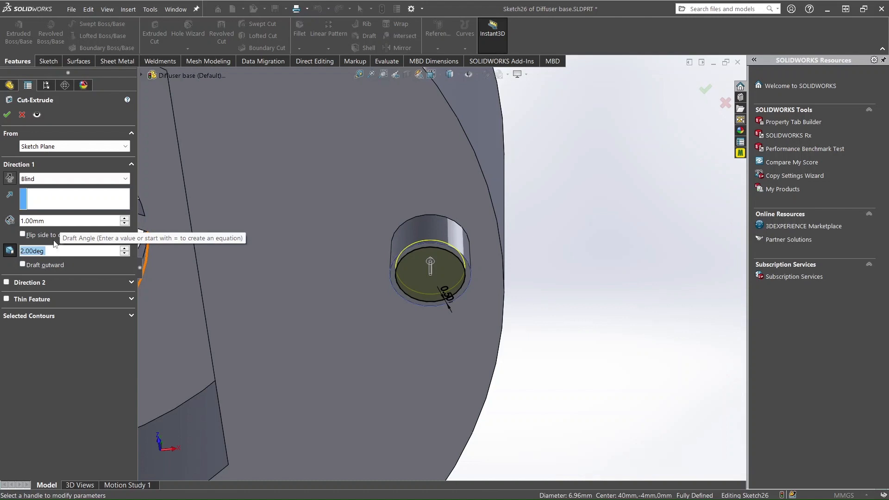
pyautogui.click(7, 116)
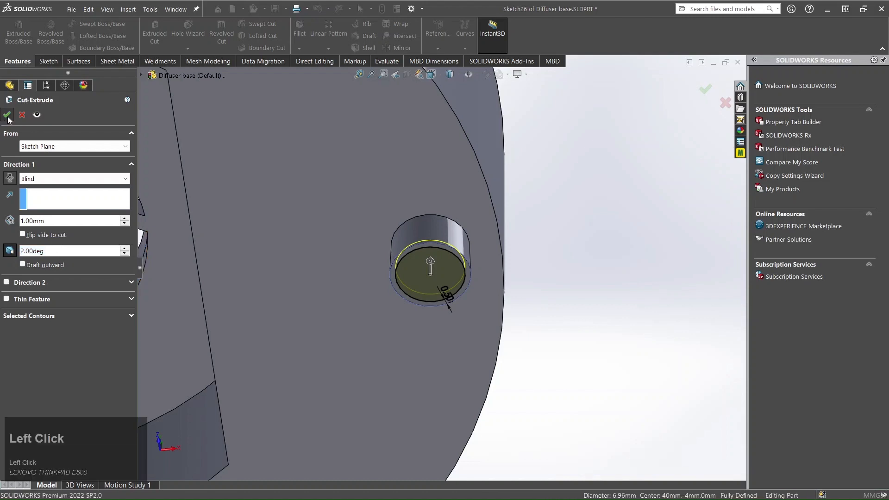
# Check the recess in the foot in front view with hidden lines visible, and return to shaded display with edges
pyautogui.scroll(3, 535, 263)
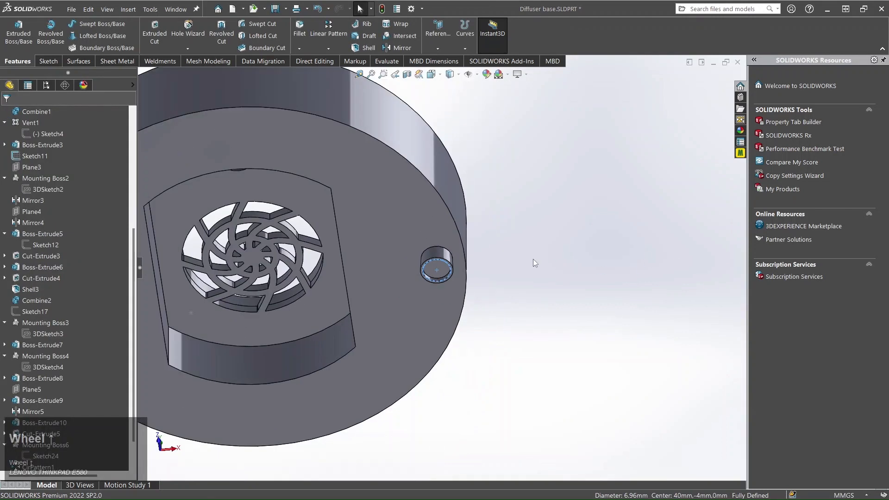
pyautogui.click(533, 260)
pyautogui.moveTo(523, 242); pyautogui.dragTo(523, 272, button='middle')
pyautogui.press('space')
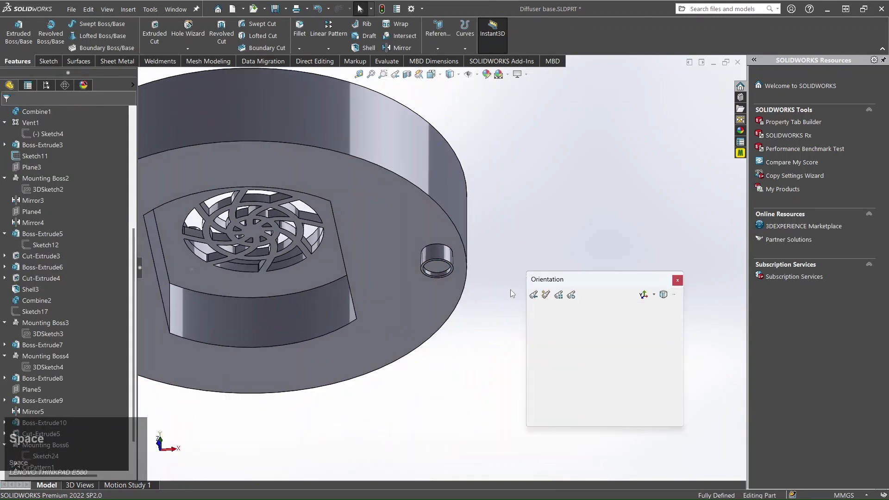
pyautogui.click(539, 311)
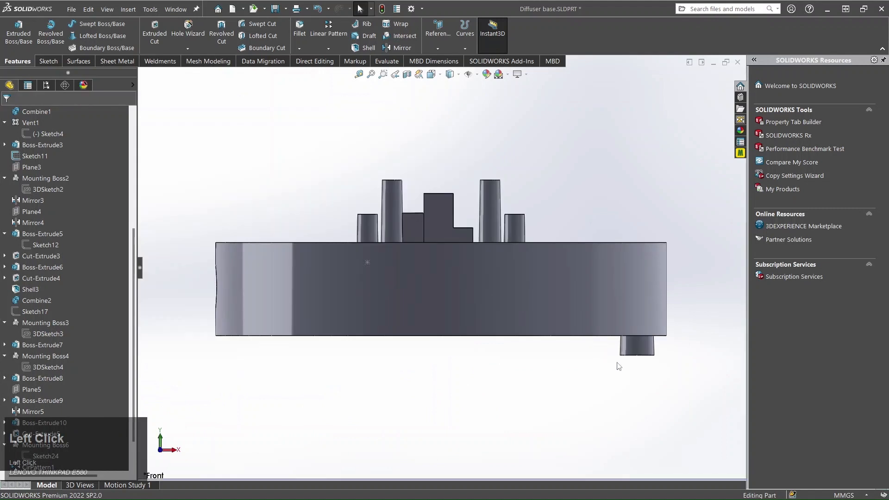
pyautogui.click(458, 74)
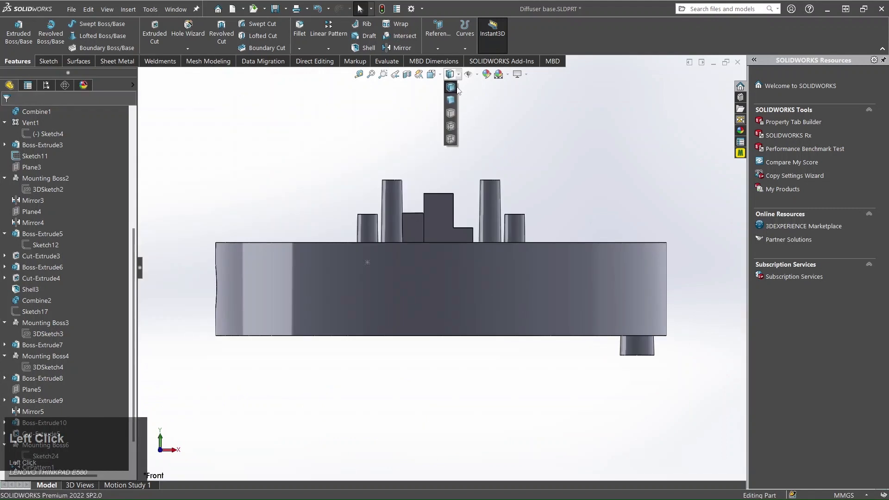
pyautogui.click(451, 126)
pyautogui.scroll(-5, 643, 353)
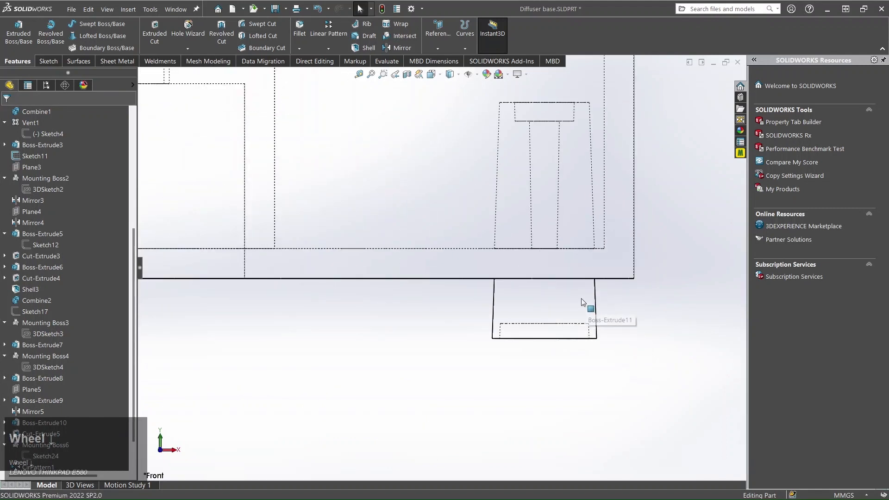
pyautogui.scroll(-2, 584, 302)
pyautogui.scroll(2, 583, 302)
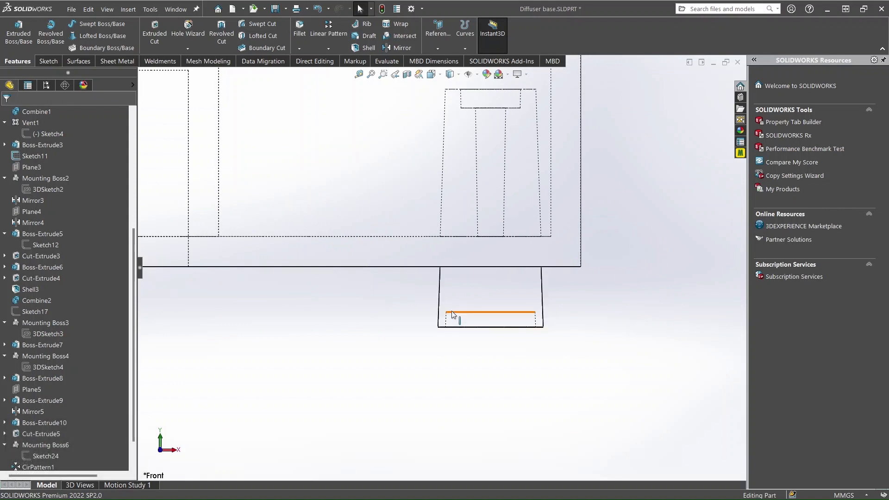
pyautogui.scroll(3, 466, 314)
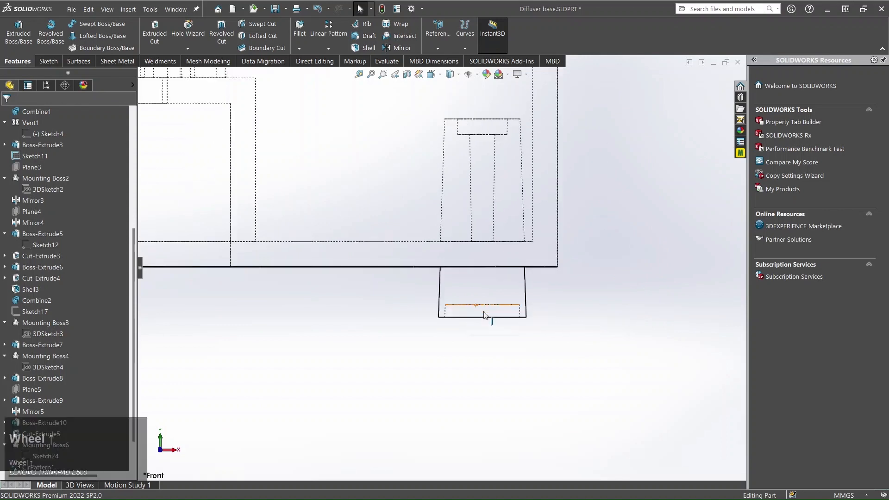
pyautogui.click(458, 82)
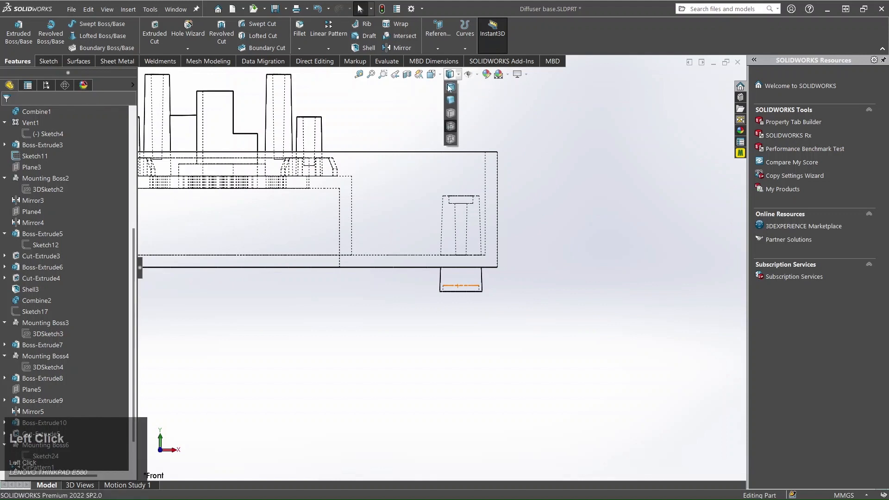
pyautogui.click(450, 91)
# Start a new sketch on the floor of the recess in the foot
pyautogui.scroll(-2, 478, 278)
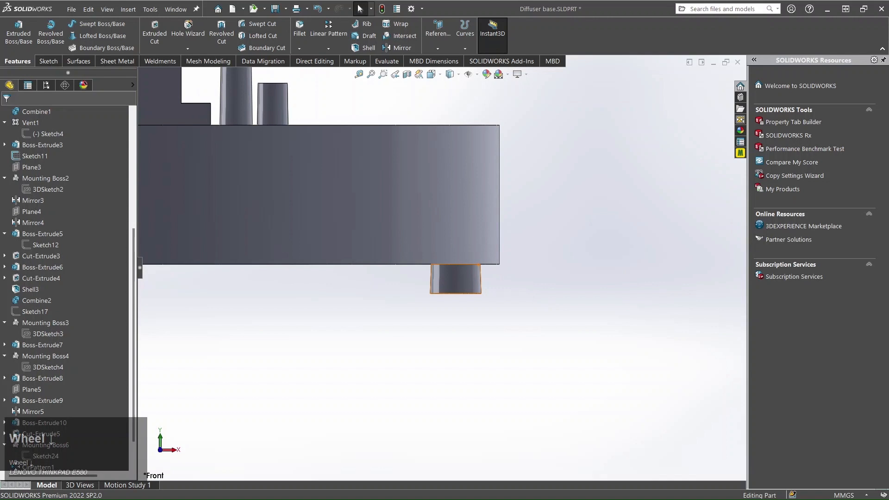
pyautogui.scroll(-1, 442, 274)
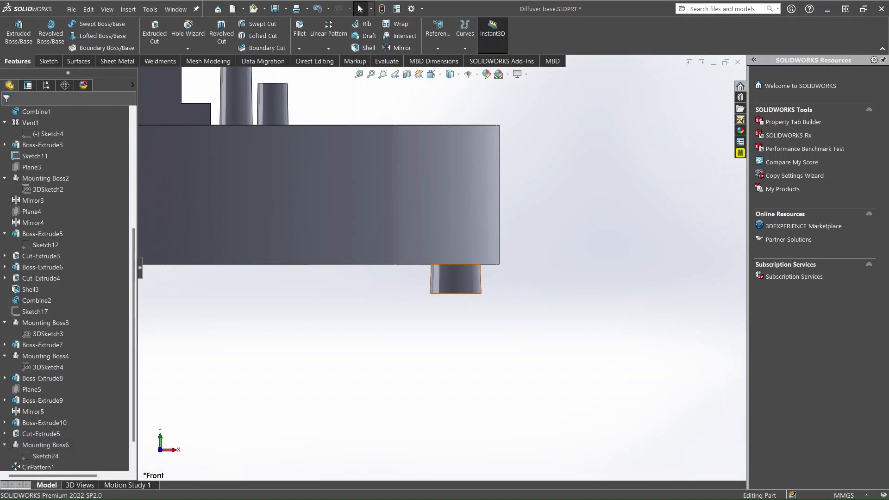
pyautogui.scroll(-1, 442, 273)
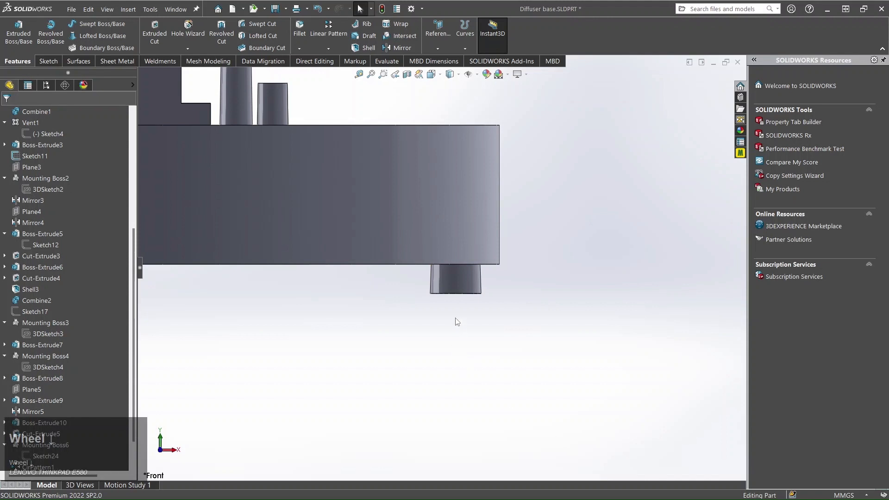
pyautogui.scroll(-1, 454, 306)
pyautogui.moveTo(452, 297); pyautogui.dragTo(471, 326, button='middle')
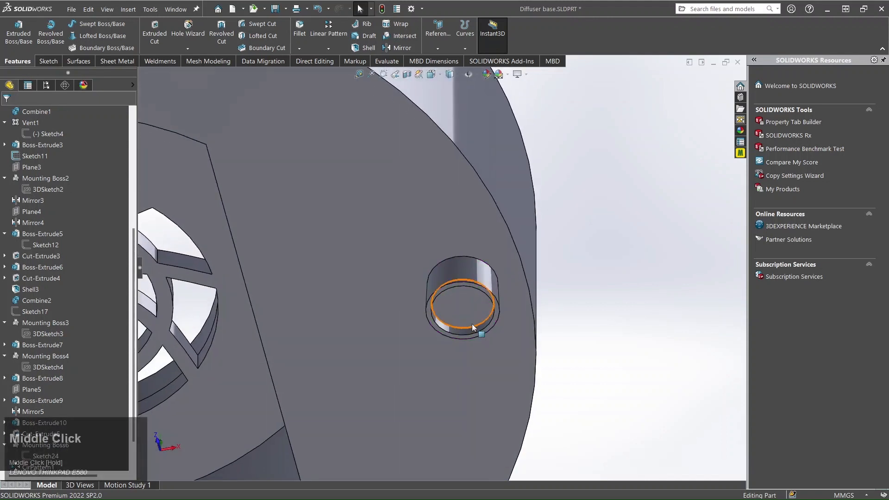
pyautogui.click(467, 318)
pyautogui.click(508, 293)
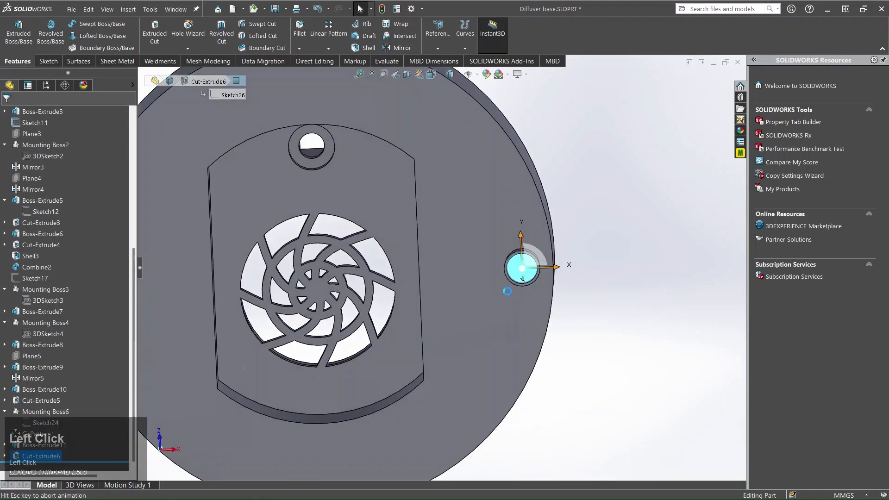
# Sketch a circle about 3.8 mm in diameter, concentric with the recess
pyautogui.scroll(-3, 517, 267)
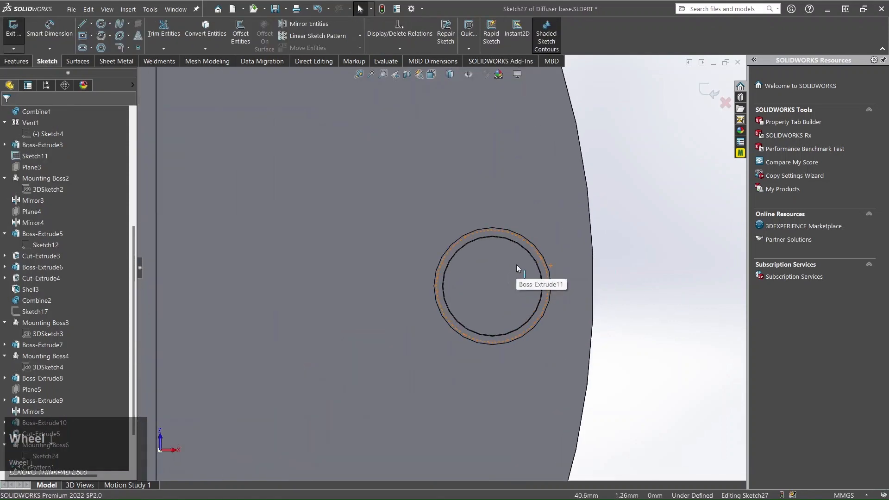
pyautogui.click(101, 24)
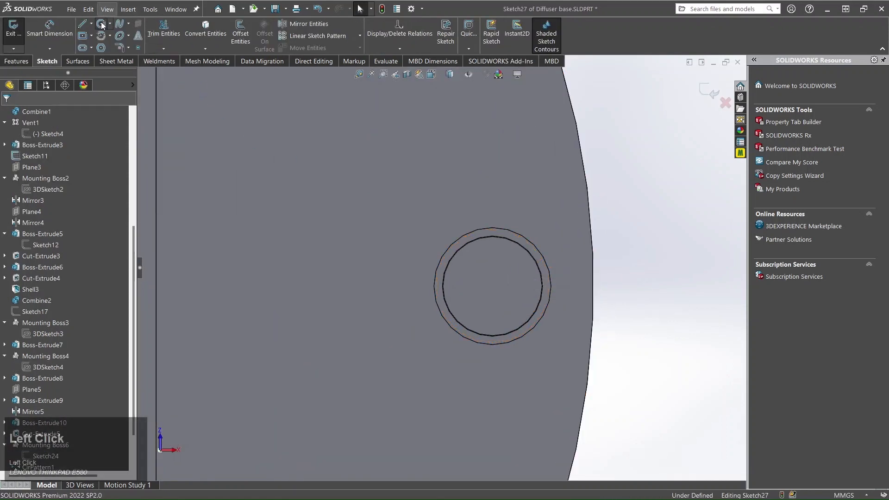
pyautogui.scroll(-2, 505, 252)
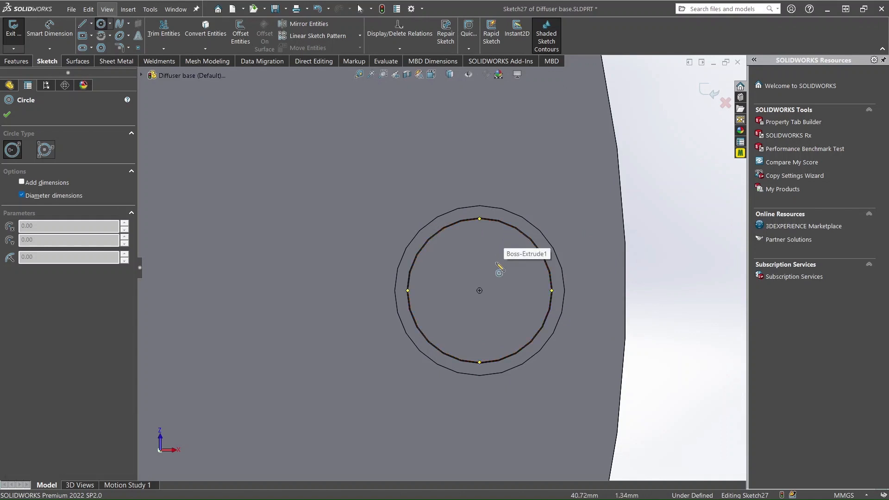
pyautogui.click(480, 291)
pyautogui.click(492, 244)
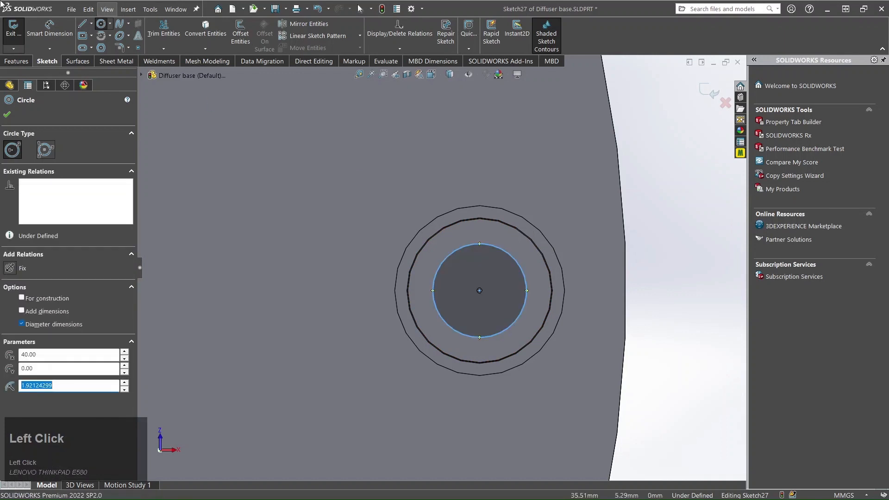
pyautogui.press('Escape')
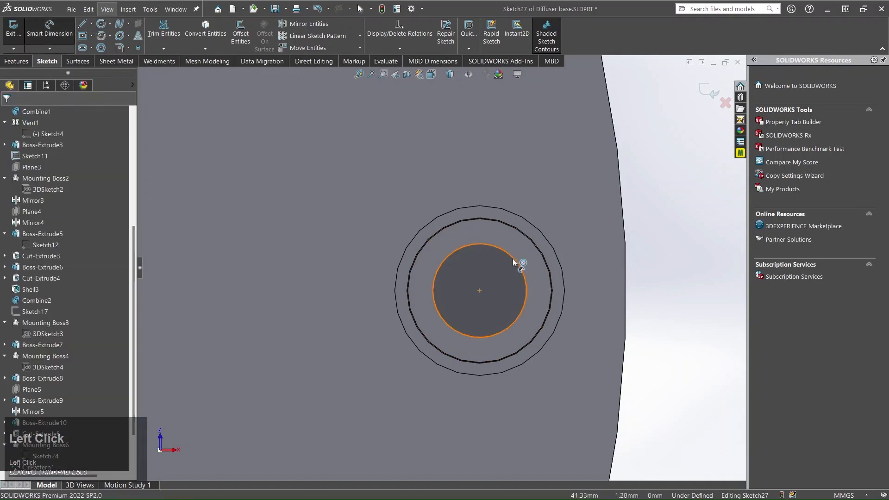
# Dimension the circle's diameter as 5 mm
pyautogui.click(512, 258)
pyautogui.click(664, 220)
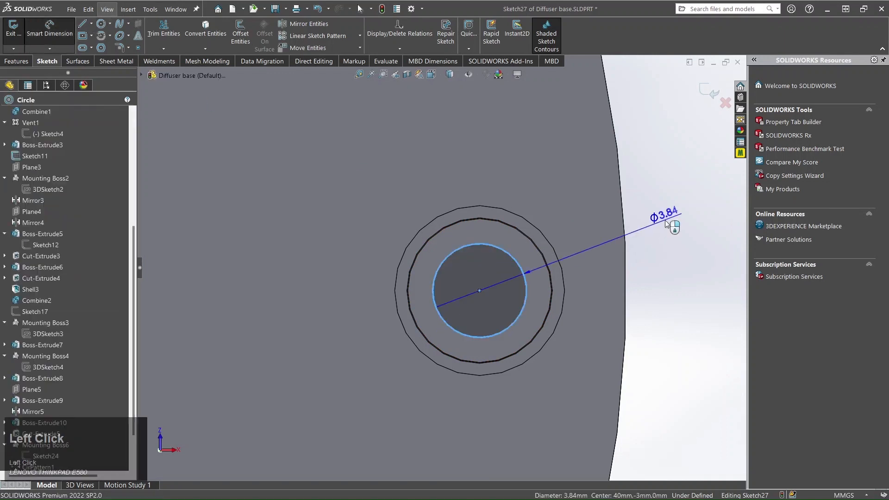
pyautogui.press('Return')
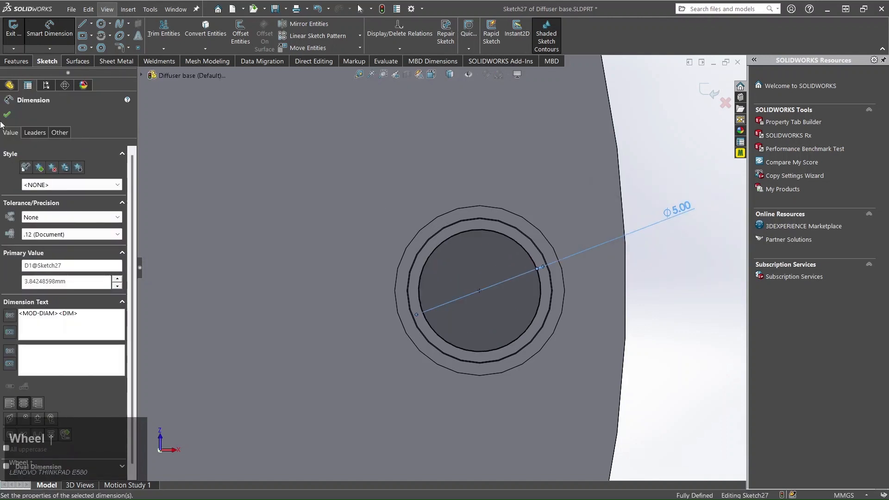
pyautogui.scroll(3, 447, 271)
pyautogui.click(8, 116)
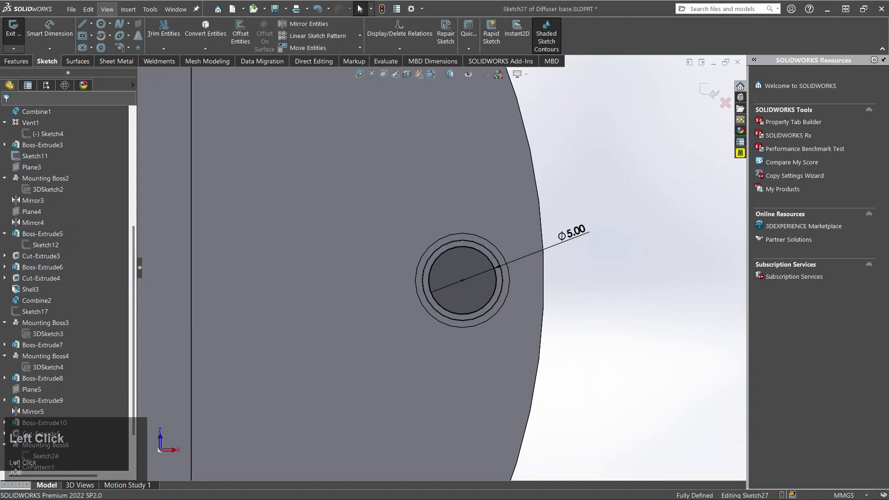
# Cut-extrude the 5 mm circle up to the base's inner floor surface with a 2° draft
pyautogui.scroll(-1, 447, 271)
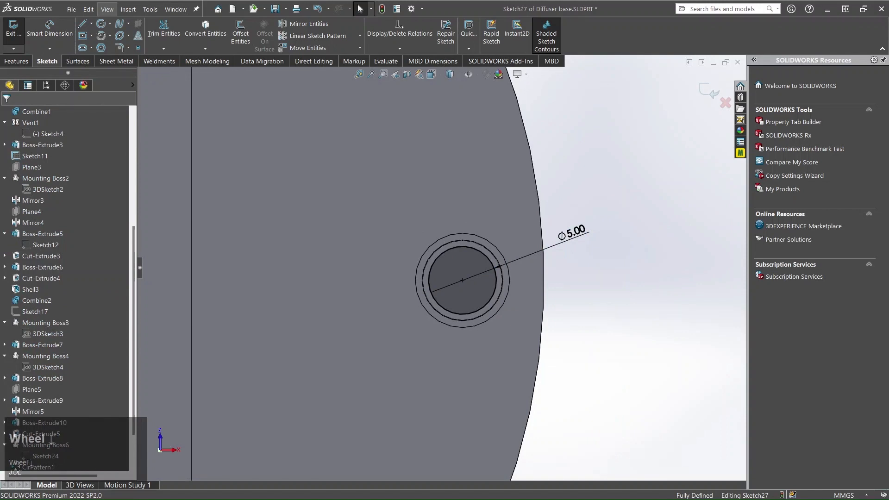
pyautogui.scroll(-8, 439, 257)
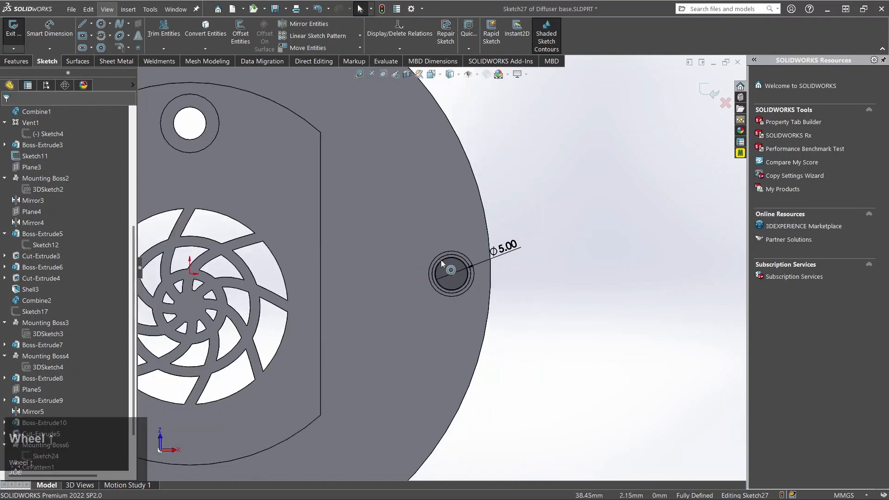
pyautogui.moveTo(441, 260); pyautogui.dragTo(463, 381, button='middle')
pyautogui.click(16, 61)
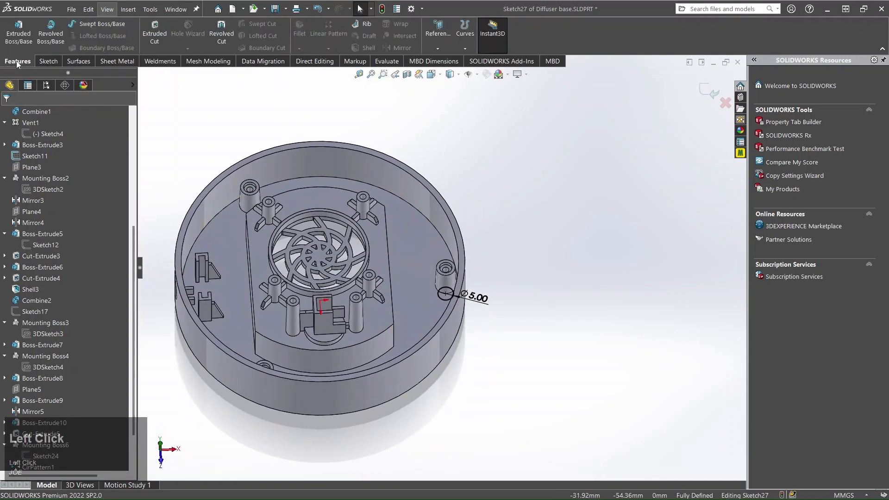
pyautogui.click(159, 36)
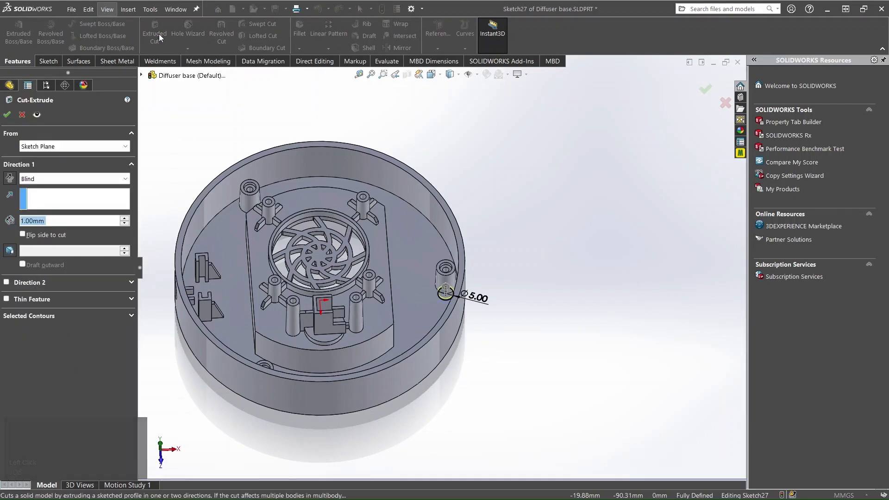
pyautogui.click(79, 180)
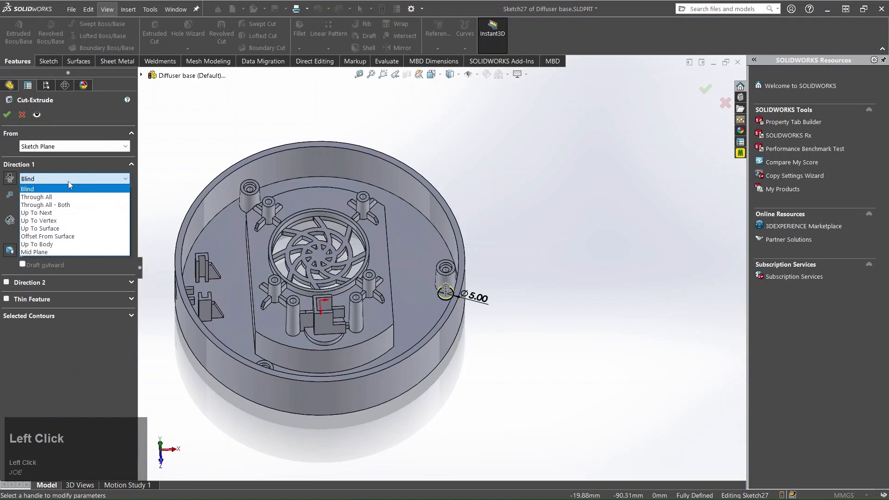
pyautogui.click(59, 229)
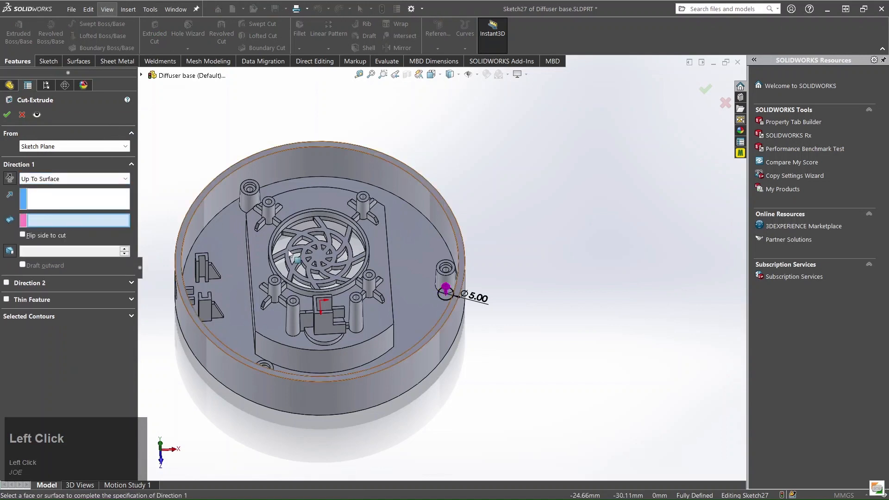
pyautogui.click(411, 252)
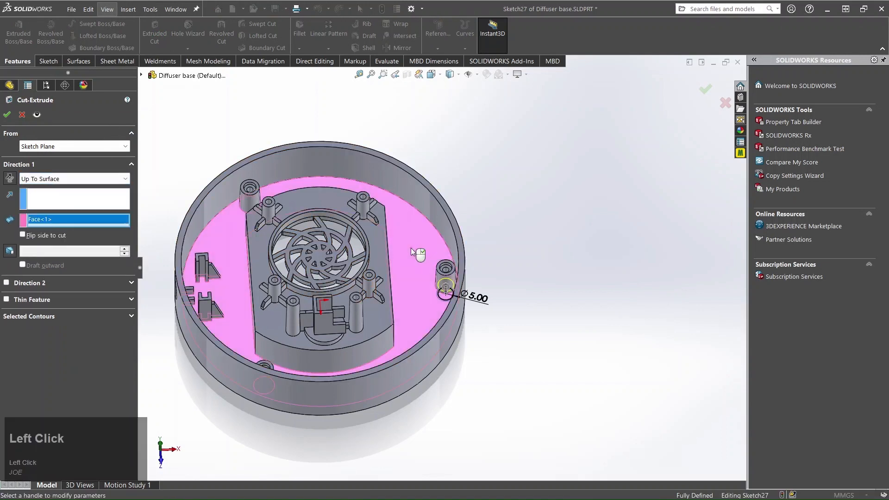
pyautogui.click(9, 253)
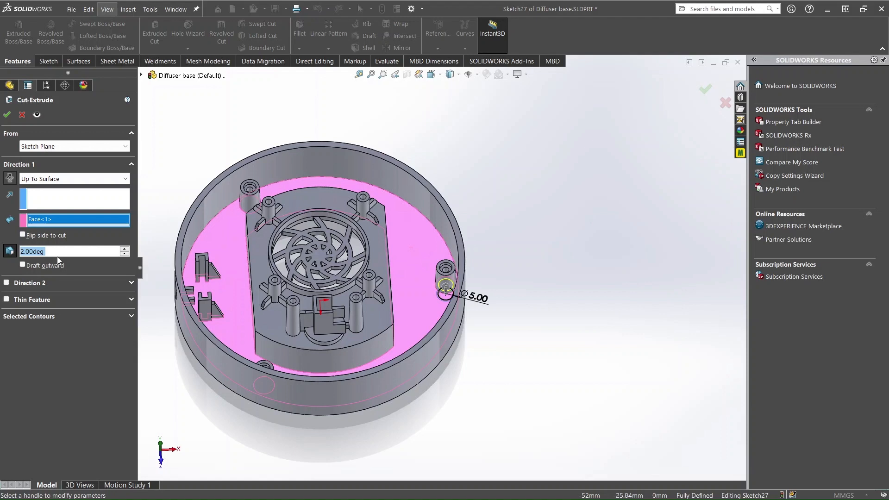
pyautogui.click(7, 116)
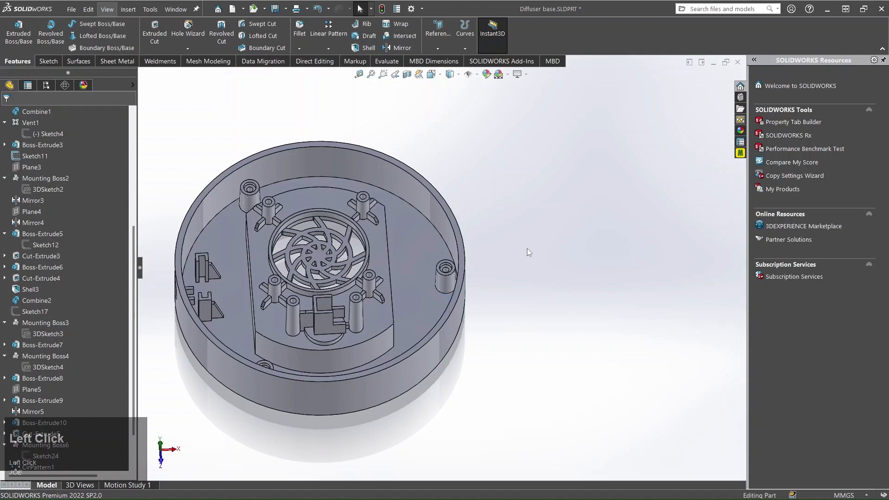
# Check the drafted cut through the foot in front view with hidden lines visible, and return to shaded display with edges
pyautogui.press('space')
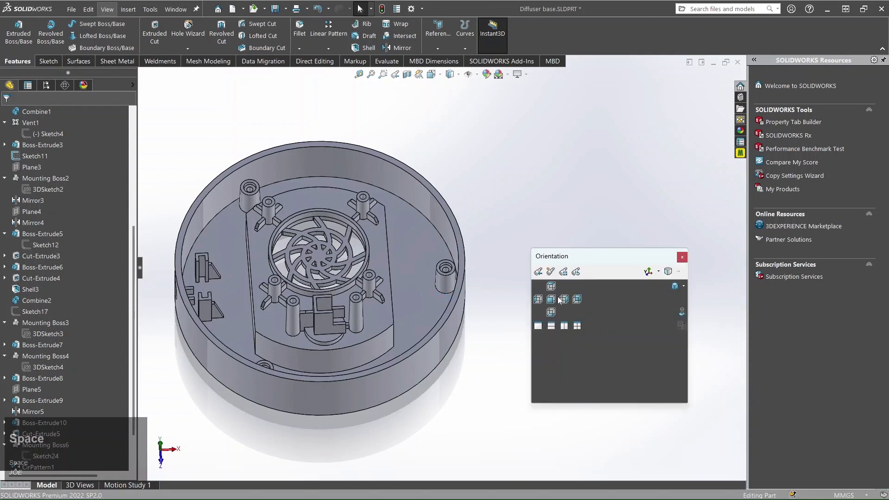
pyautogui.click(554, 298)
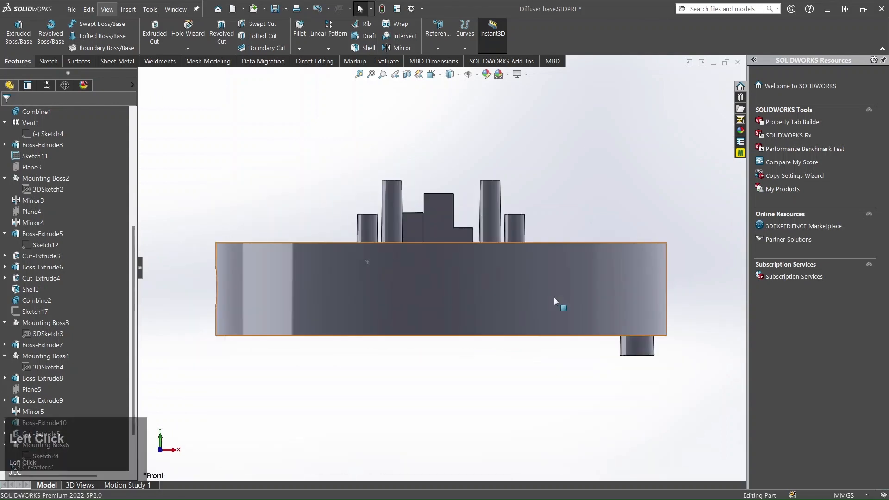
pyautogui.scroll(3, 566, 276)
pyautogui.click(451, 75)
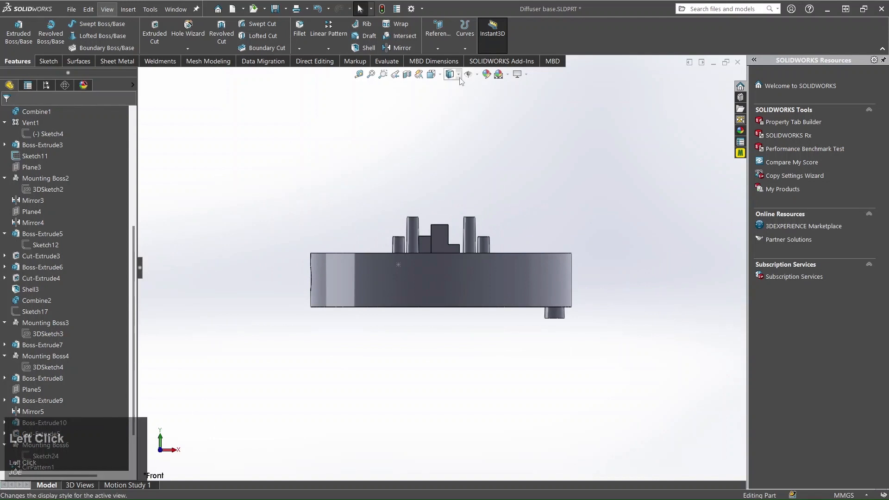
pyautogui.click(451, 127)
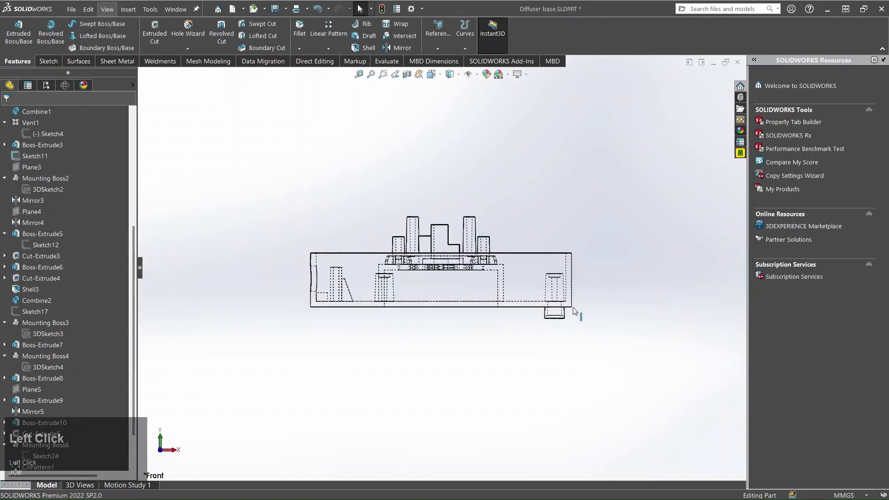
pyautogui.scroll(-5, 510, 283)
pyautogui.scroll(-3, 500, 282)
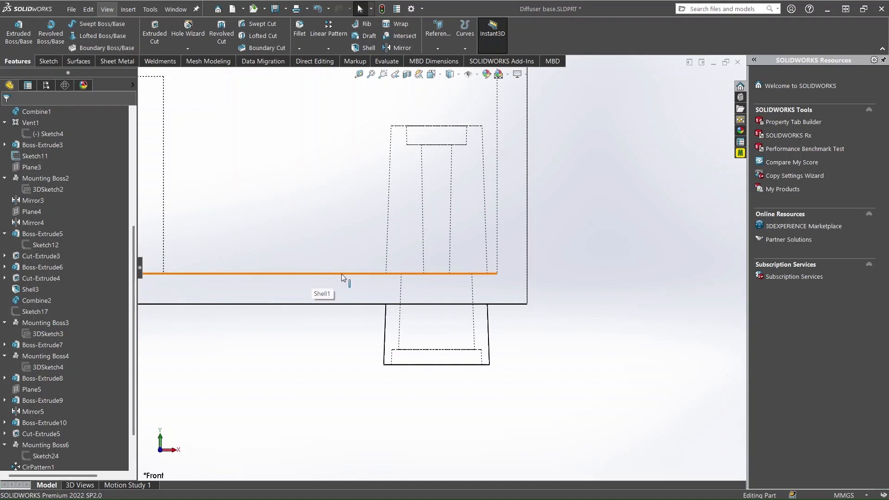
pyautogui.scroll(2, 571, 312)
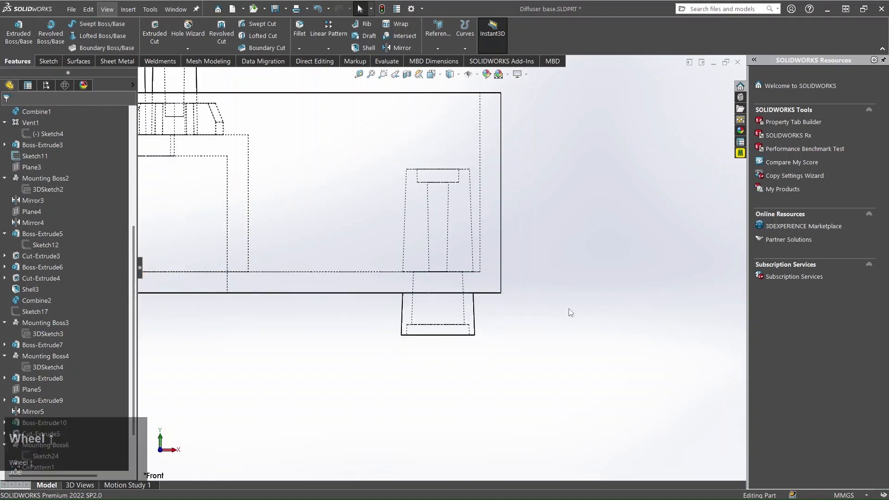
pyautogui.scroll(2, 454, 324)
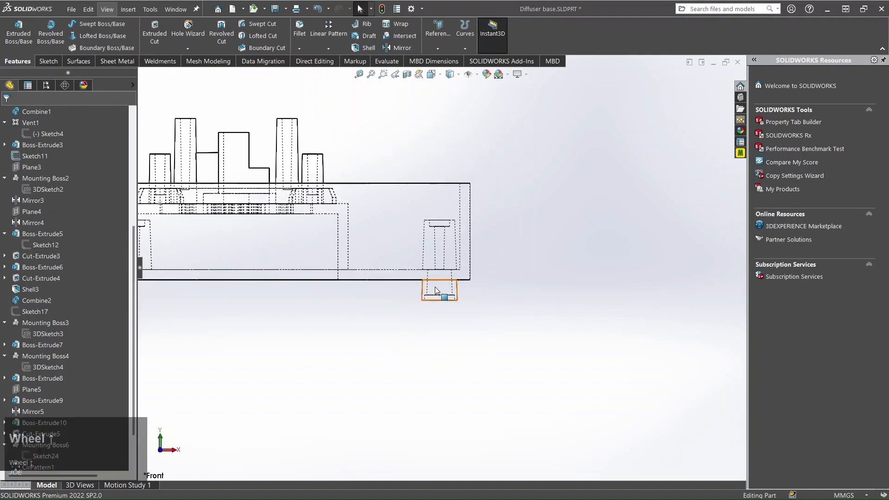
pyautogui.scroll(-3, 435, 287)
pyautogui.moveTo(423, 302); pyautogui.dragTo(417, 333, button='middle')
pyautogui.scroll(4, 417, 331)
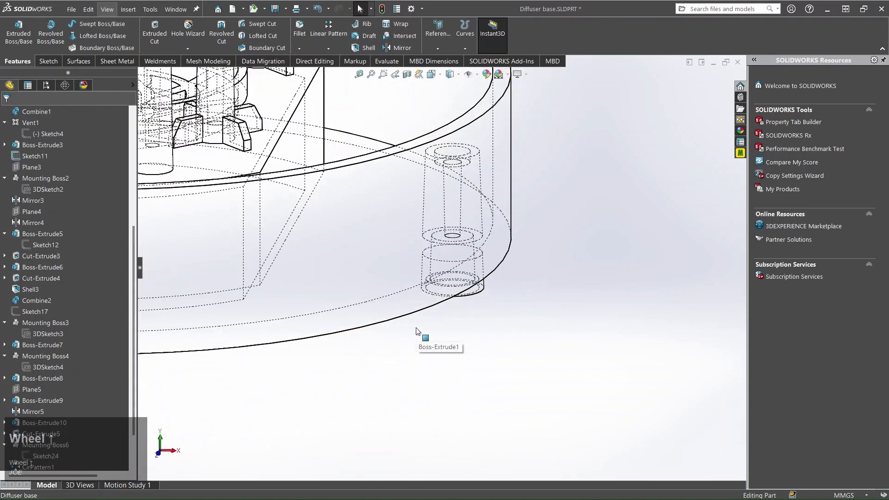
pyautogui.scroll(3, 416, 332)
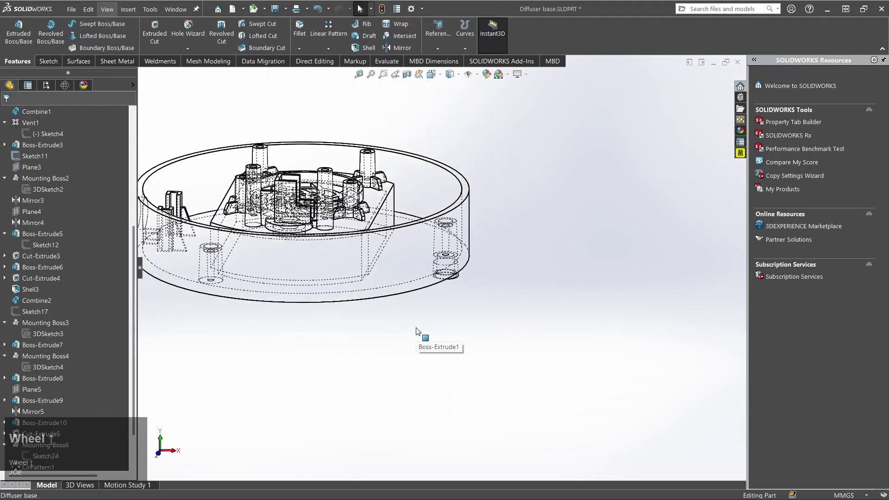
pyautogui.scroll(1, 416, 331)
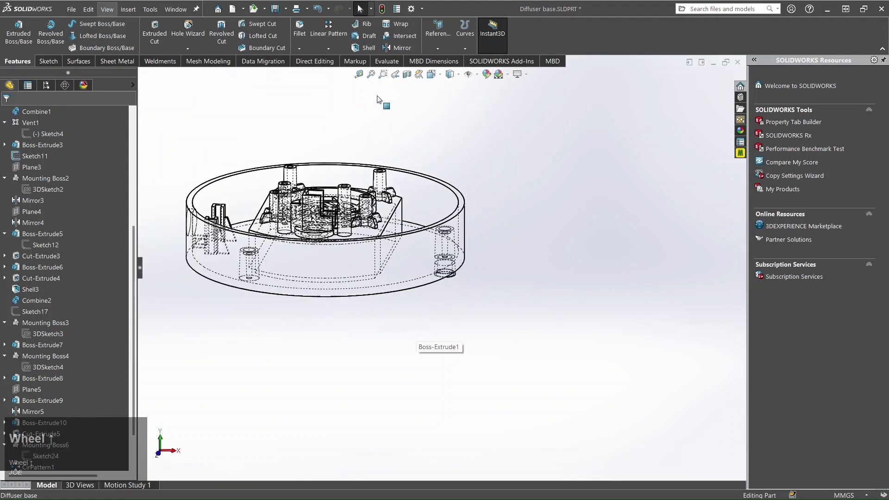
pyautogui.click(460, 81)
pyautogui.click(454, 89)
# Examine the stepped hole in the foot from beneath and the mounting boss above it from inside the base
pyautogui.scroll(-3, 437, 257)
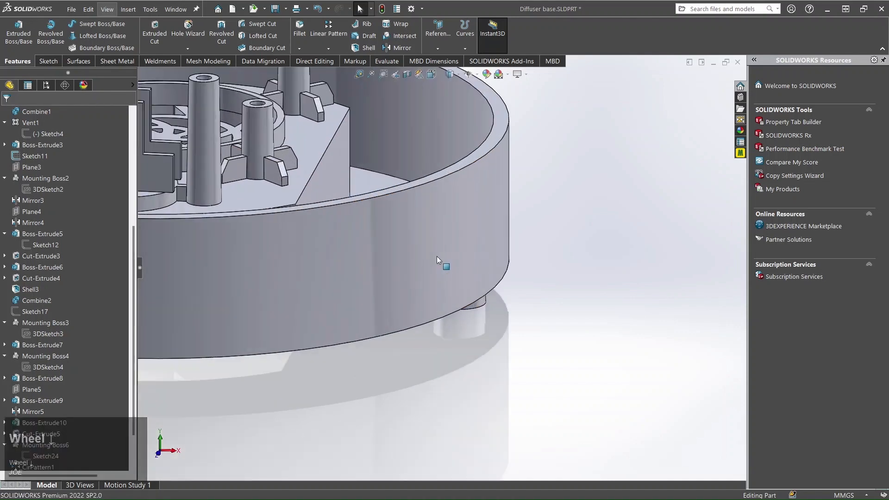
pyautogui.moveTo(423, 290); pyautogui.dragTo(423, 310, button='middle')
pyautogui.scroll(-5, 461, 331)
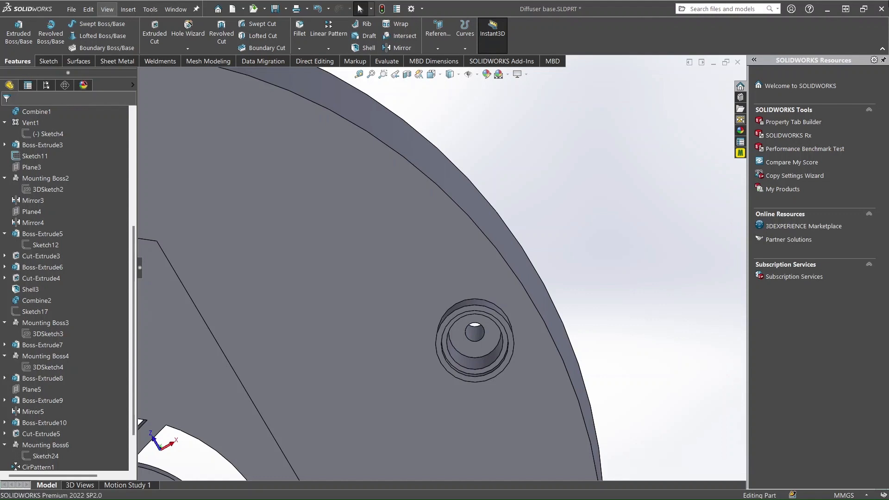
pyautogui.scroll(5, 501, 248)
pyautogui.scroll(-6, 465, 273)
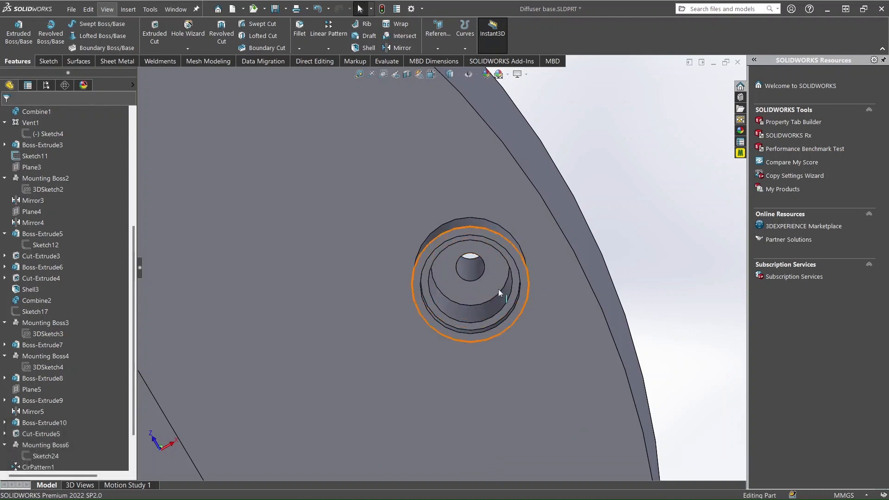
pyautogui.scroll(8, 471, 261)
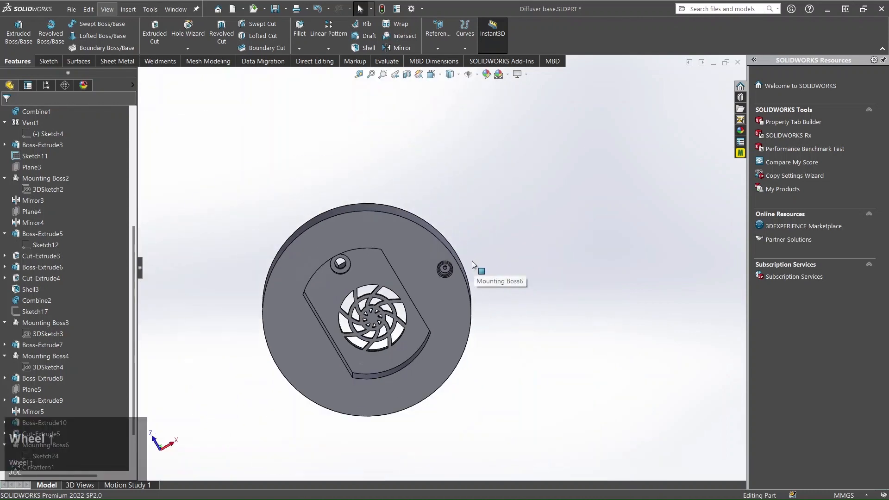
pyautogui.moveTo(471, 260); pyautogui.dragTo(468, 321, button='middle')
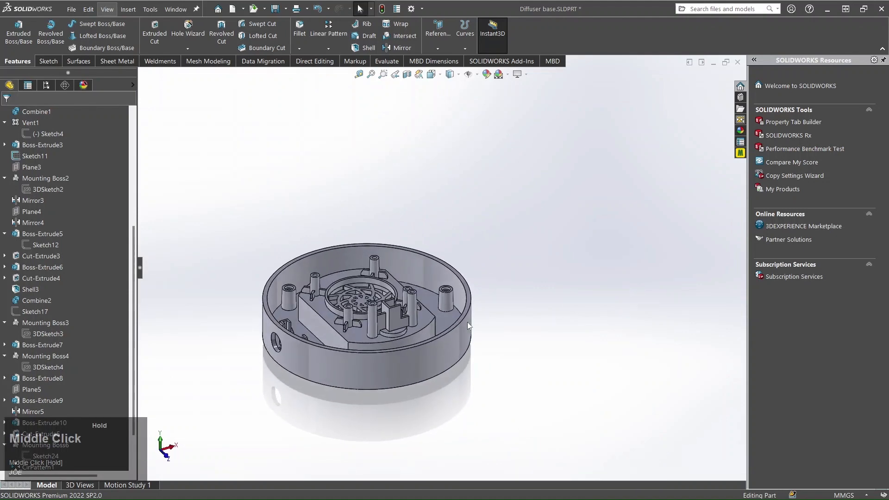
pyautogui.scroll(-6, 443, 300)
pyautogui.scroll(1, 444, 296)
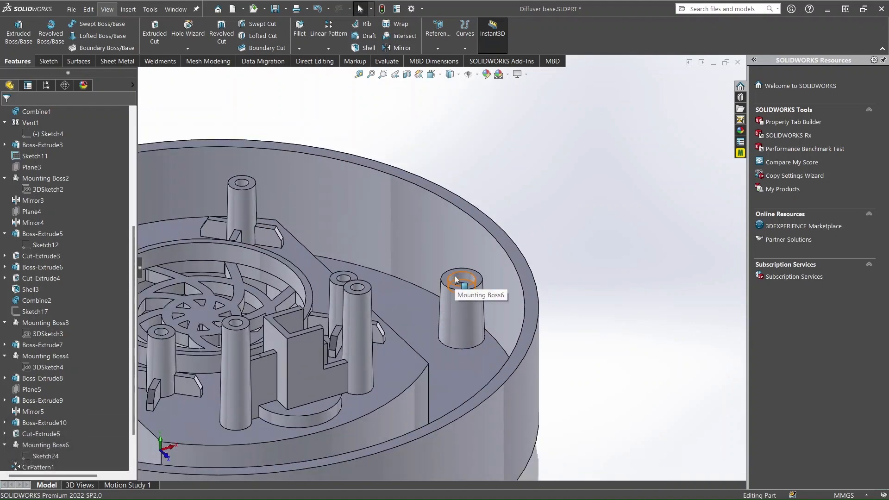
pyautogui.scroll(-3, 455, 278)
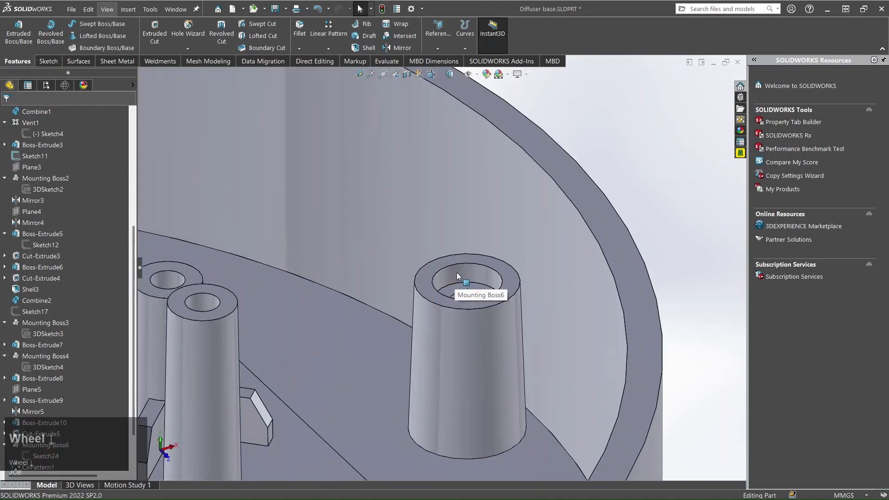
pyautogui.scroll(3, 465, 303)
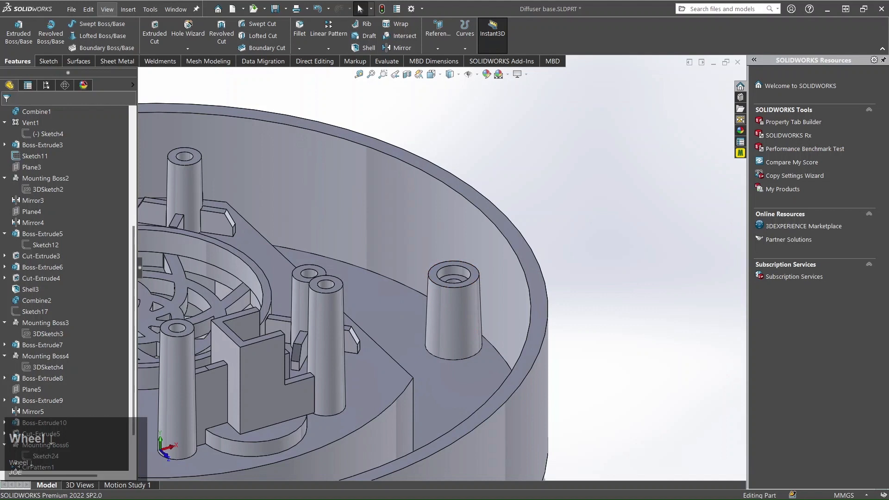
pyautogui.scroll(5, 458, 294)
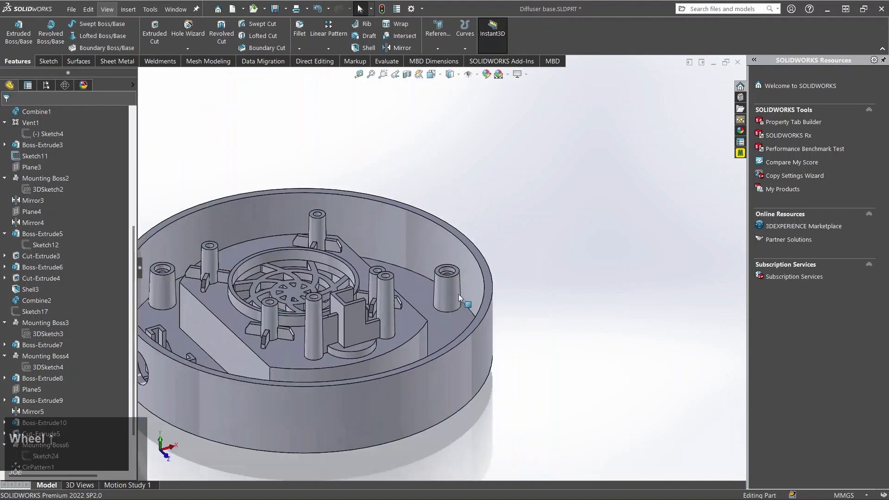
# Circular-pattern Boss-Extrude11, Cut-Extrude6 and Cut-Extrude7 about the base's outer cylindrical face as 3 equally spaced instances over 360°
pyautogui.moveTo(442, 329); pyautogui.dragTo(433, 186, button='middle')
pyautogui.scroll(-2, 448, 327)
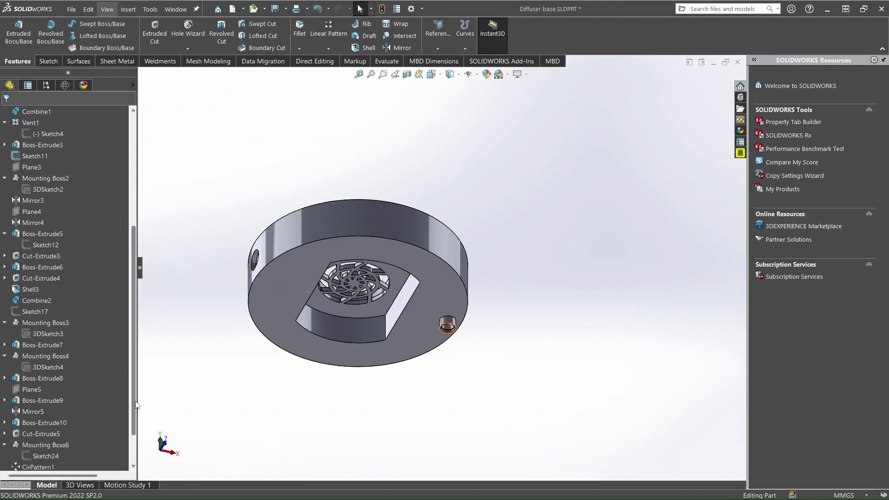
pyautogui.moveTo(133, 394); pyautogui.dragTo(132, 425)
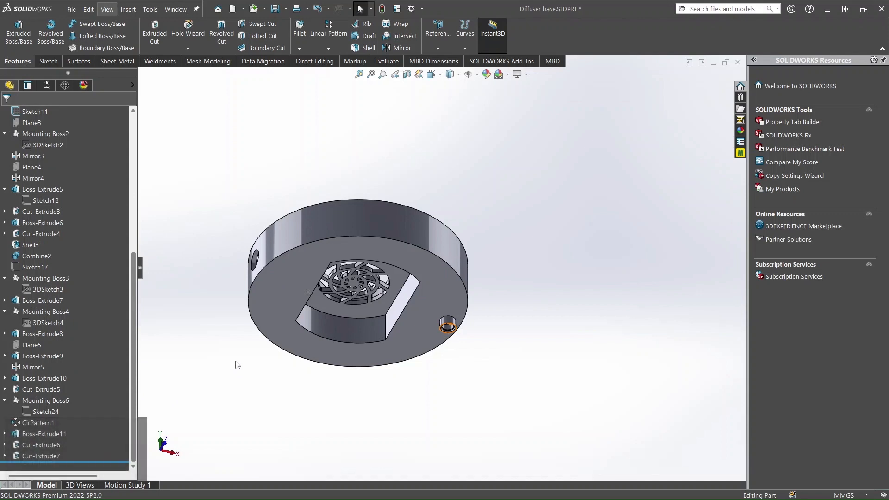
pyautogui.click(48, 434)
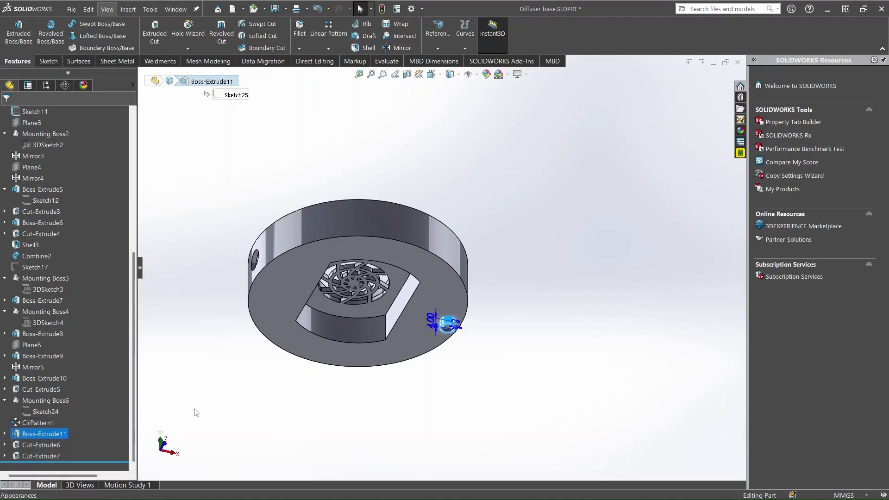
pyautogui.keyDown('shift'); pyautogui.click(55, 433); pyautogui.keyUp('shift')
pyautogui.keyDown('shift'); pyautogui.click(46, 454); pyautogui.keyUp('shift')
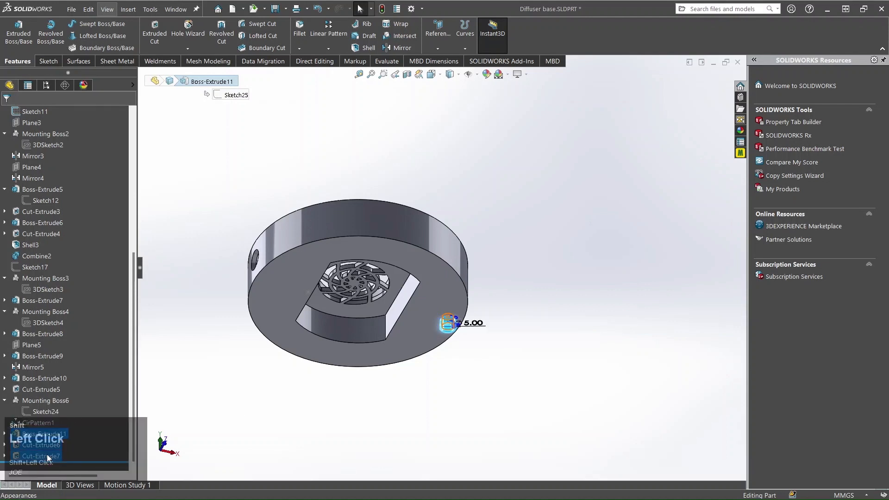
pyautogui.scroll(-3, 429, 310)
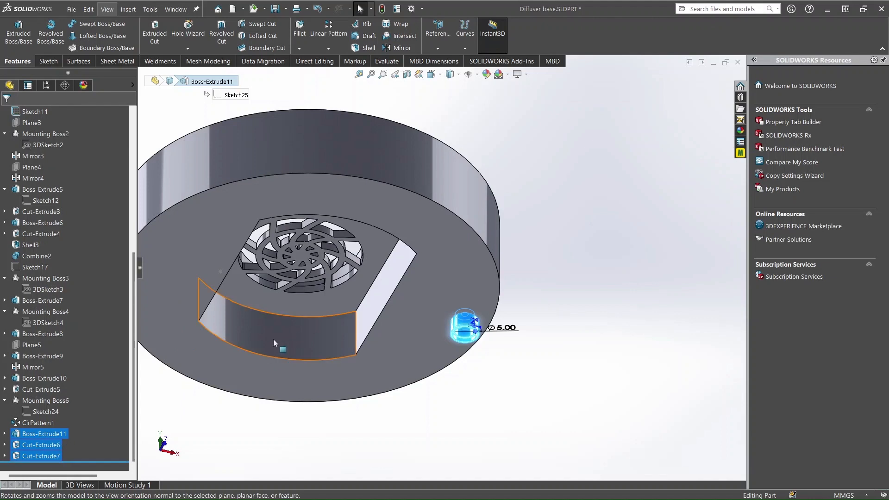
pyautogui.click(327, 48)
pyautogui.click(334, 70)
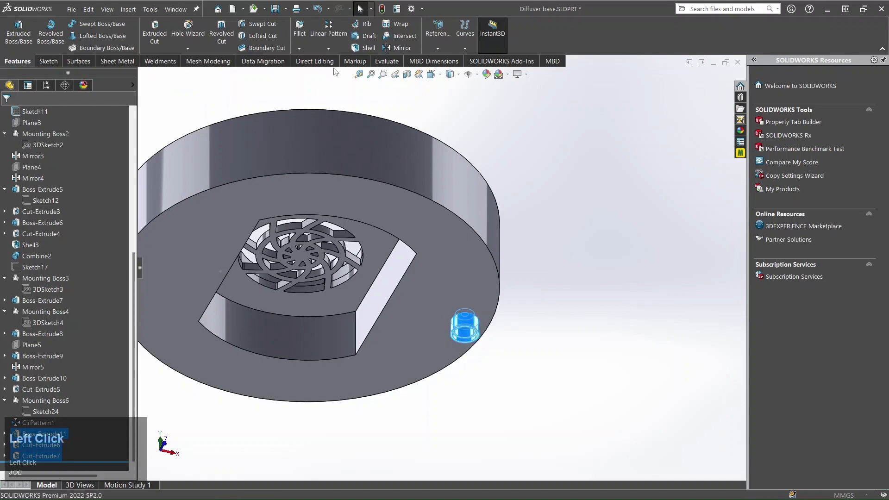
pyautogui.click(365, 149)
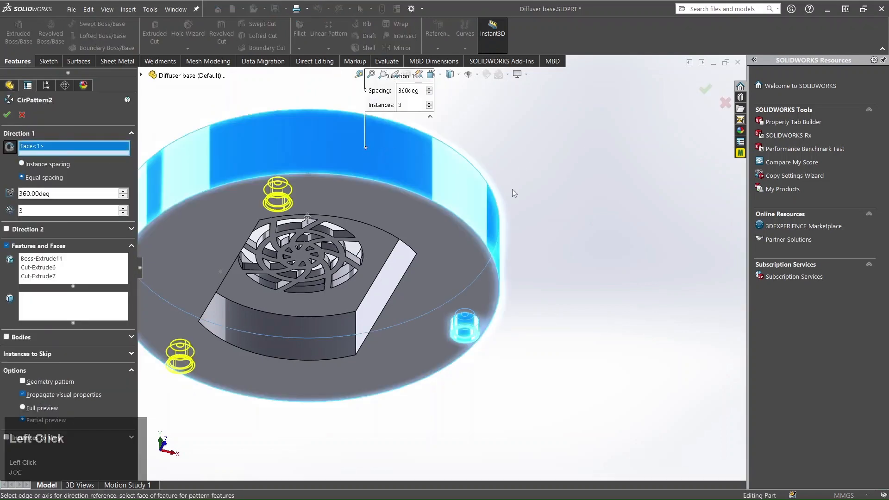
pyautogui.scroll(3, 512, 191)
pyautogui.moveTo(405, 233)
pyautogui.mouseDown(button='middle')
pyautogui.moveTo(388, 205)
pyautogui.moveTo(396, 154)
pyautogui.moveTo(398, 223)
pyautogui.mouseUp(button='middle')
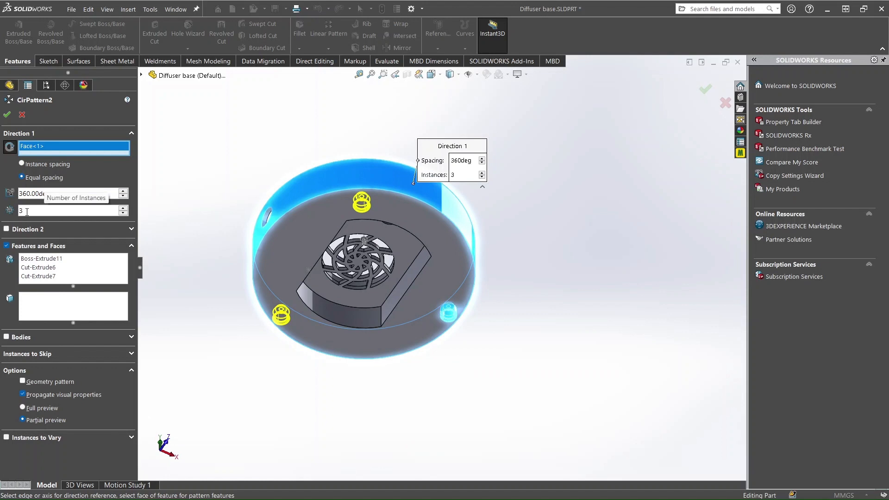
pyautogui.click(7, 116)
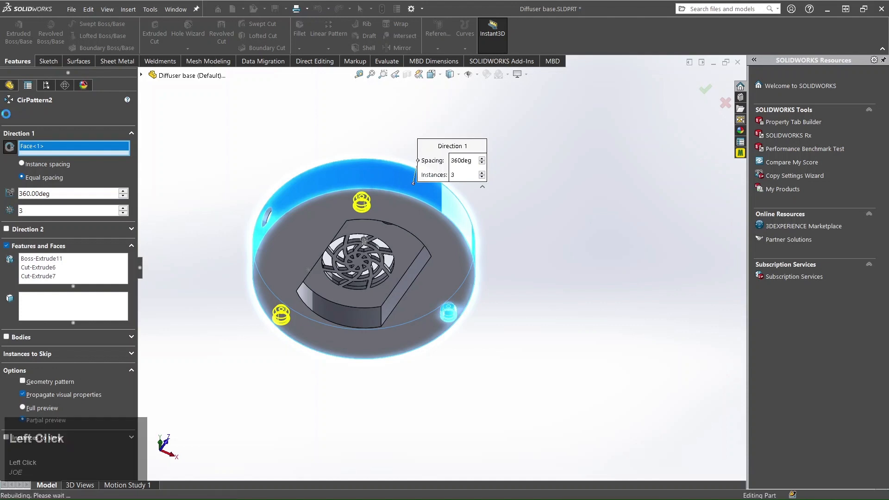
# Examine the patterned feet on the underside and the mounting bosses inside the base
pyautogui.scroll(2, 523, 237)
pyautogui.moveTo(399, 417); pyautogui.dragTo(496, 446, button='middle')
pyautogui.scroll(-3, 376, 239)
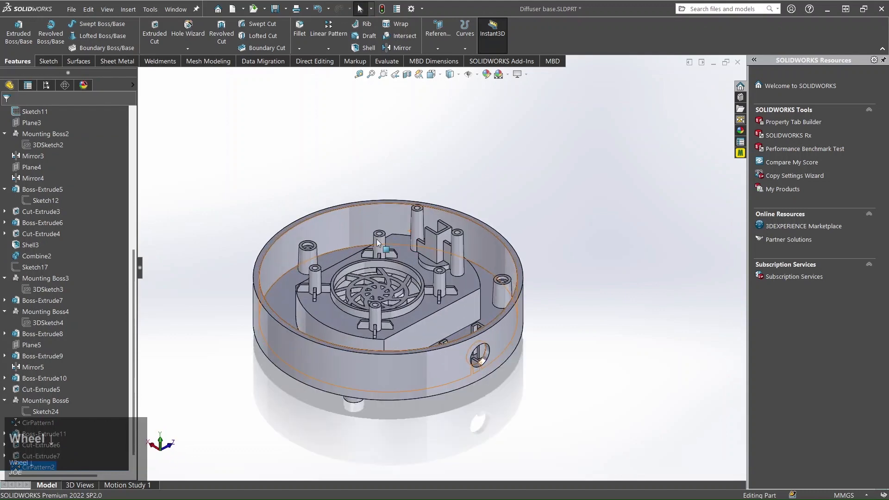
pyautogui.moveTo(377, 239); pyautogui.dragTo(303, 329, button='middle')
pyautogui.scroll(2, 351, 295)
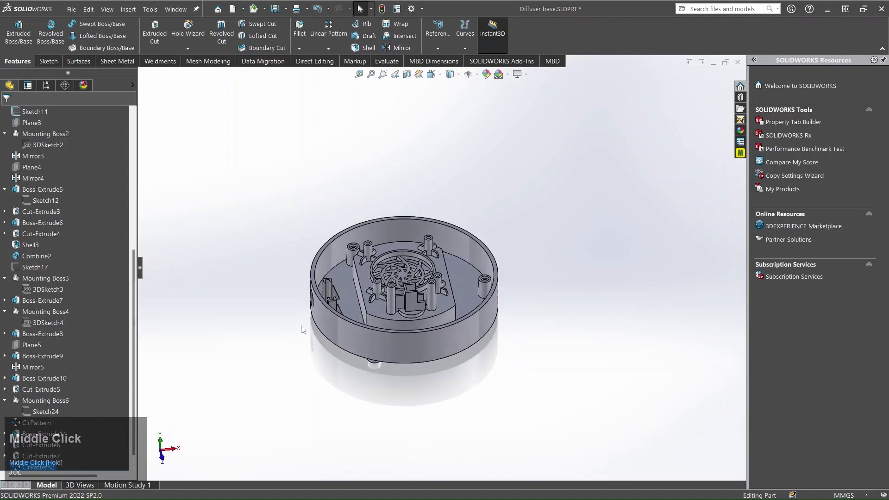
pyautogui.moveTo(352, 352); pyautogui.dragTo(382, 150, button='middle')
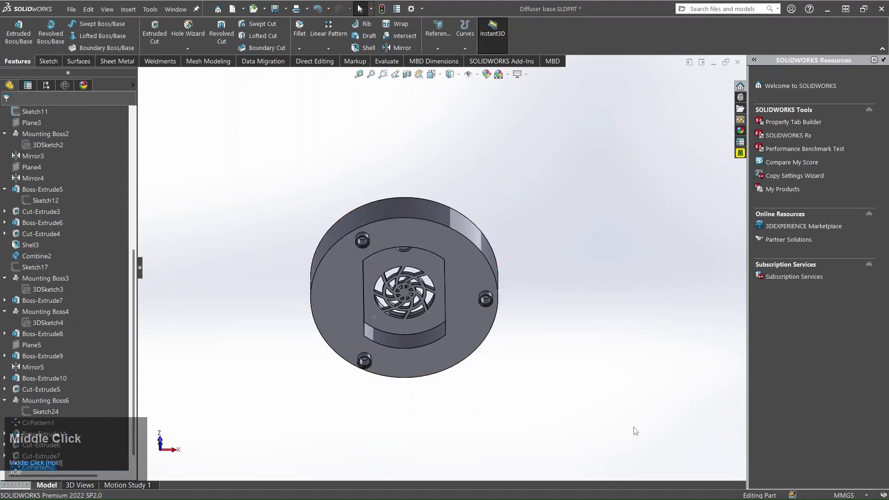
pyautogui.moveTo(346, 302); pyautogui.dragTo(443, 194, button='middle')
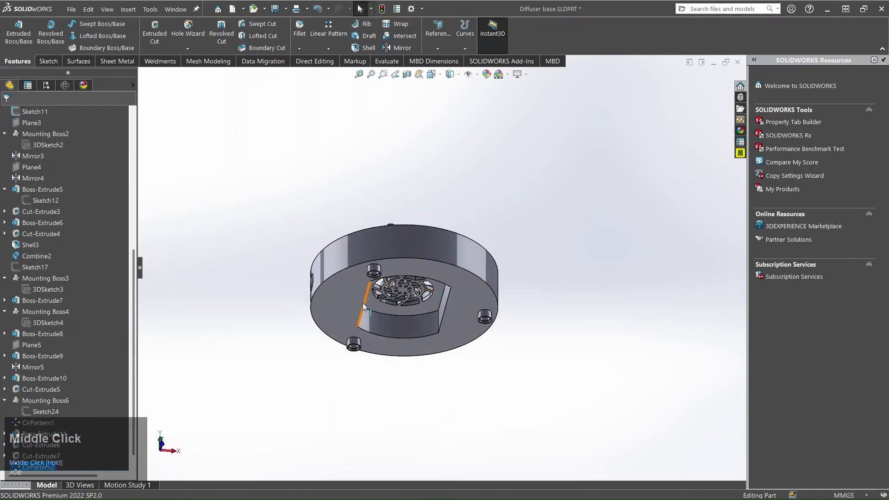
# Sketch a center rectangle about 13 × 30 mm on the base's bottom face, between the raised-floor outline and the outer rim opposite the single foot
pyautogui.click(342, 302)
pyautogui.click(382, 275)
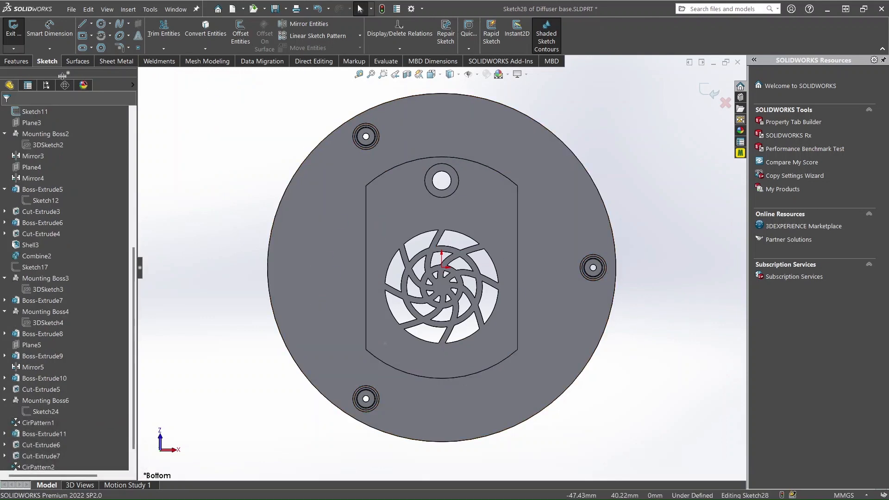
pyautogui.click(84, 40)
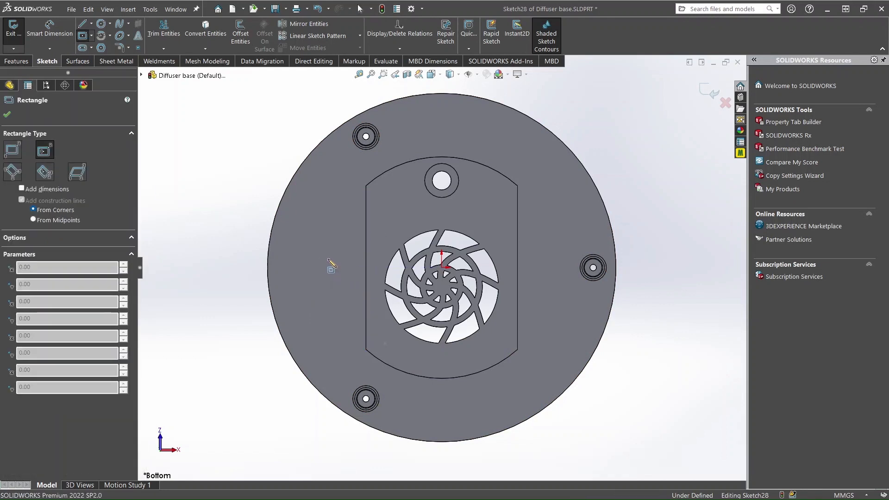
pyautogui.click(289, 329)
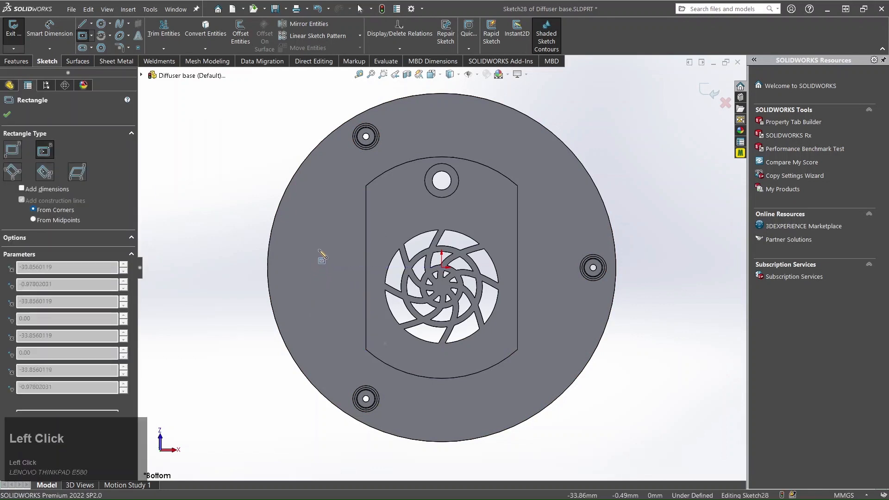
pyautogui.click(338, 215)
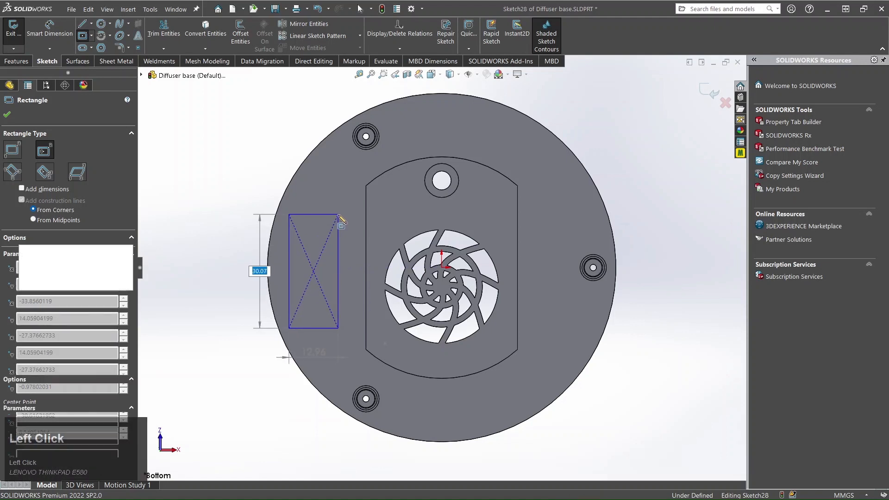
pyautogui.click(8, 115)
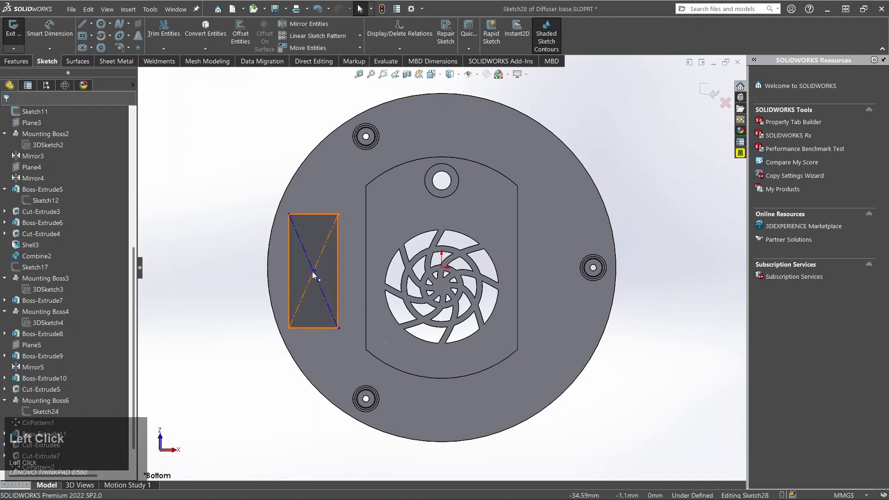
# Add a horizontal relation between the rectangle's center point and the origin
pyautogui.click(314, 272)
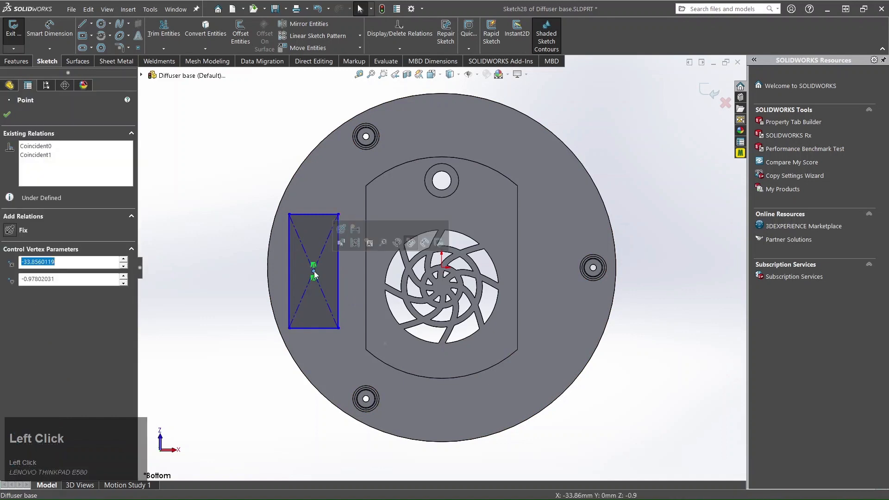
pyautogui.keyDown('ctrl'); pyautogui.click(443, 268); pyautogui.keyUp('ctrl')
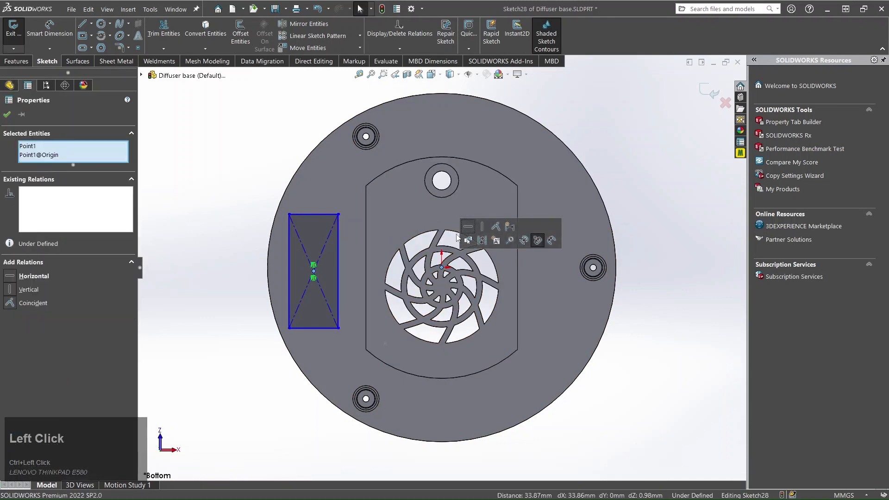
pyautogui.click(468, 227)
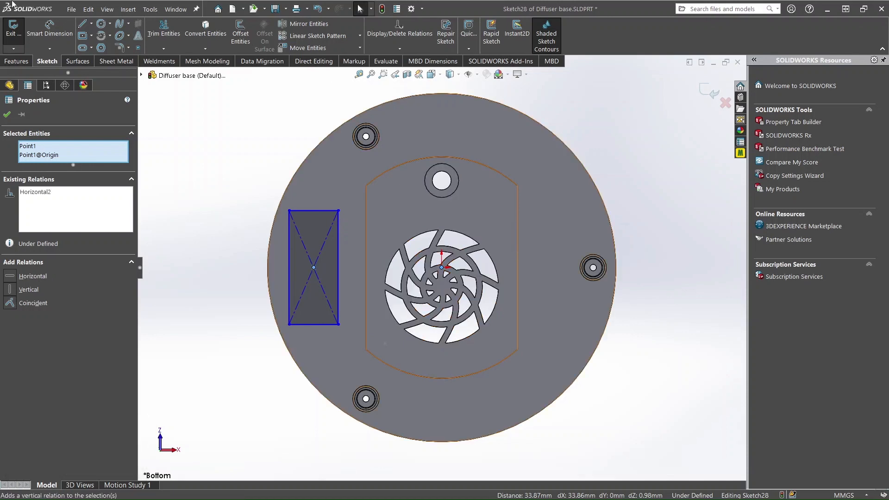
# Dimension the distance from the rectangle's center point to the origin as 30 mm
pyautogui.click(29, 36)
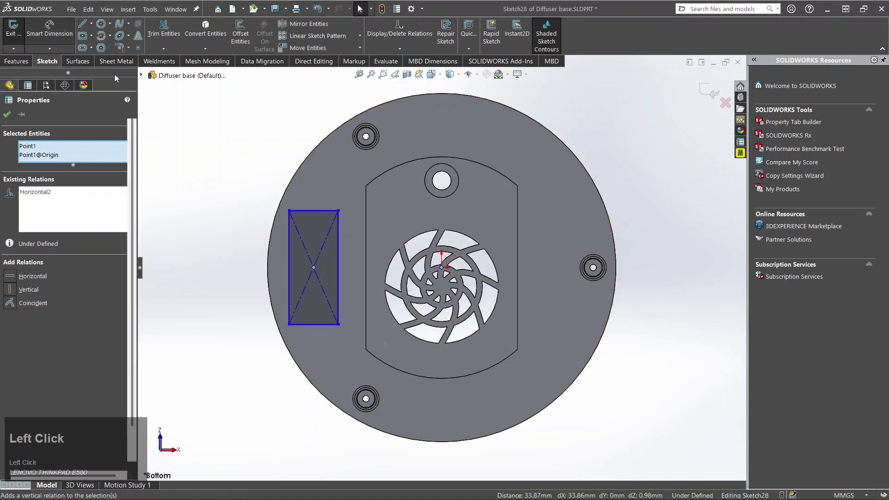
pyautogui.click(314, 268)
pyautogui.click(443, 269)
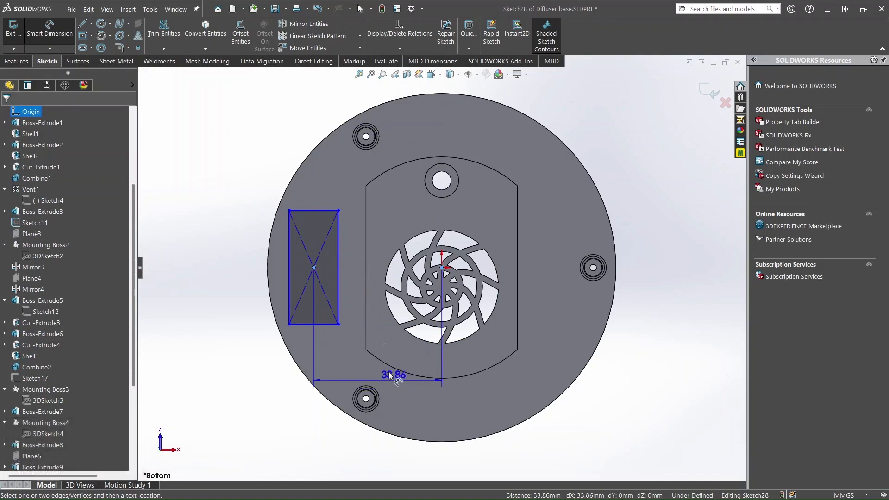
pyautogui.click(387, 352)
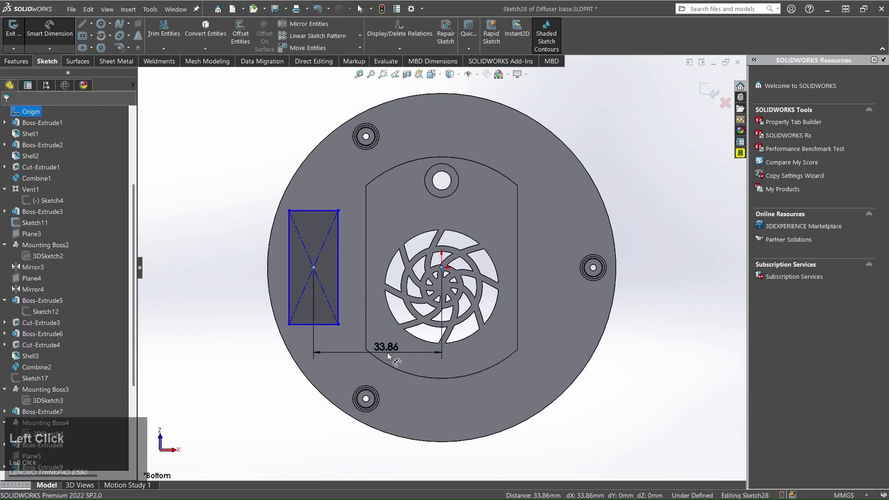
pyautogui.press('Return')
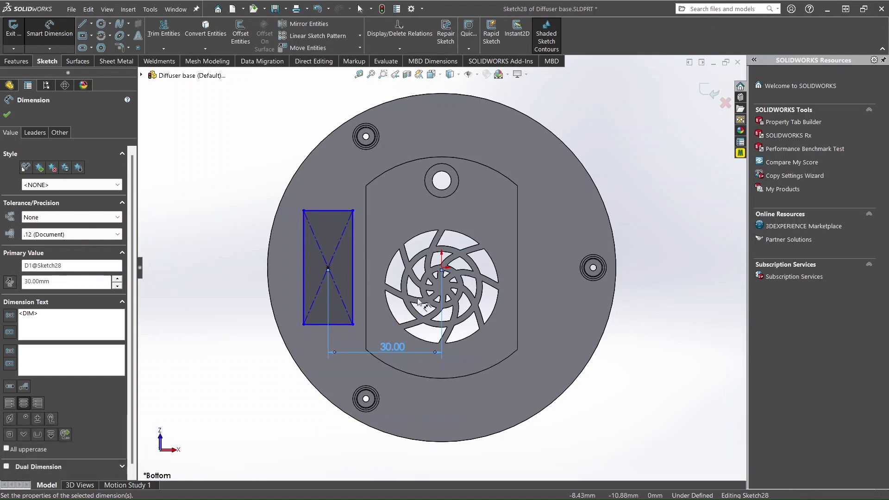
# Dimension the rectangle 28 mm long and 15 mm wide
pyautogui.click(304, 284)
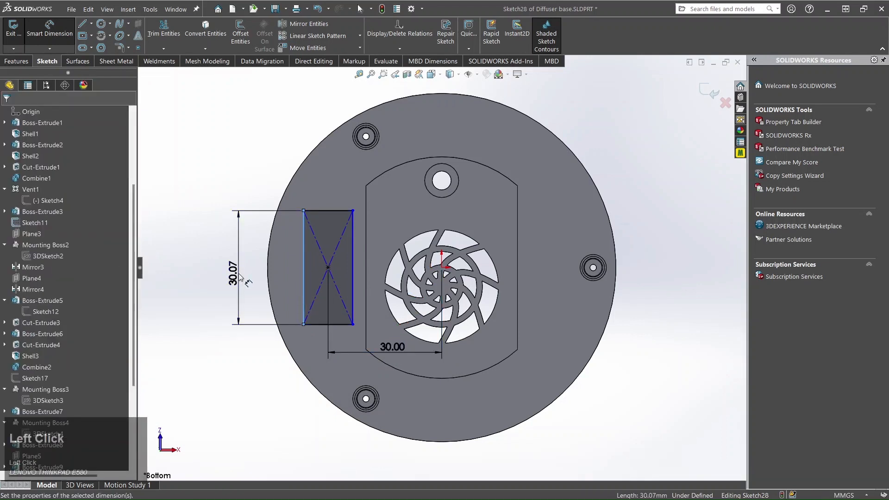
pyautogui.click(239, 277)
pyautogui.write('28')
pyautogui.press('Return')
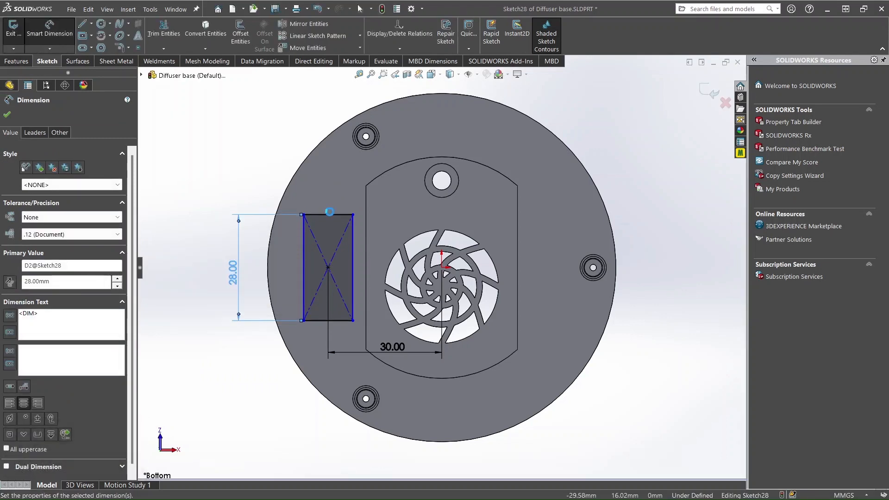
pyautogui.click(335, 215)
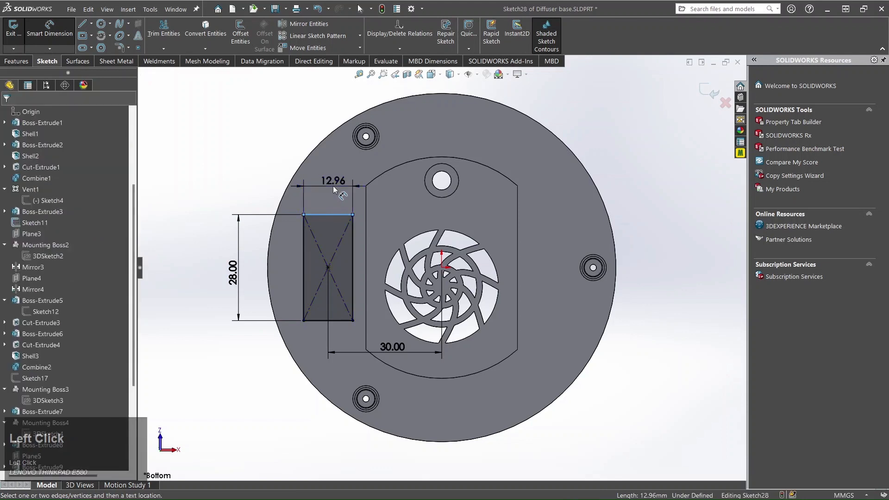
pyautogui.click(333, 189)
pyautogui.write('15')
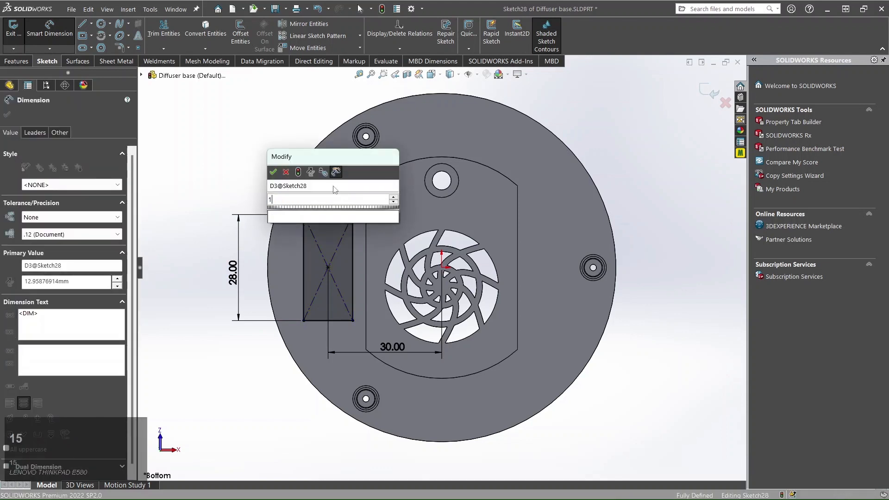
pyautogui.press('Return')
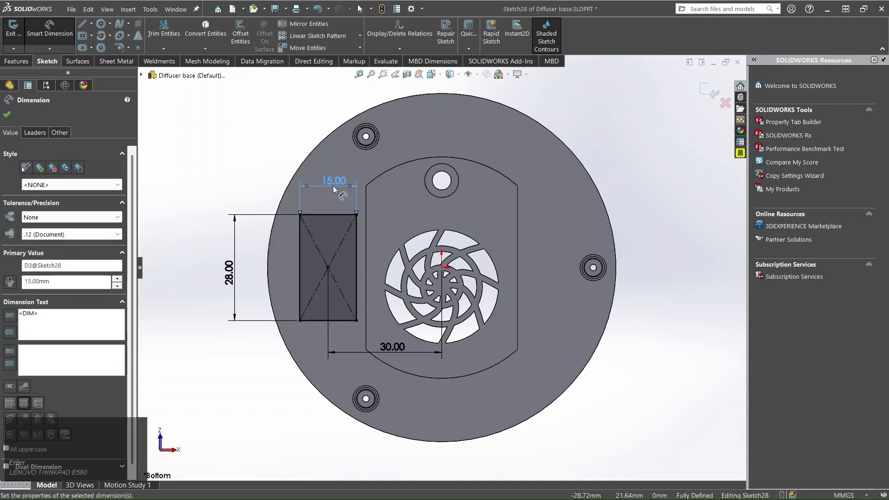
# Round all four corners of the 28 × 15 mm sketch rectangle with 3 mm sketch fillets
pyautogui.click(122, 47)
pyautogui.click(60, 214)
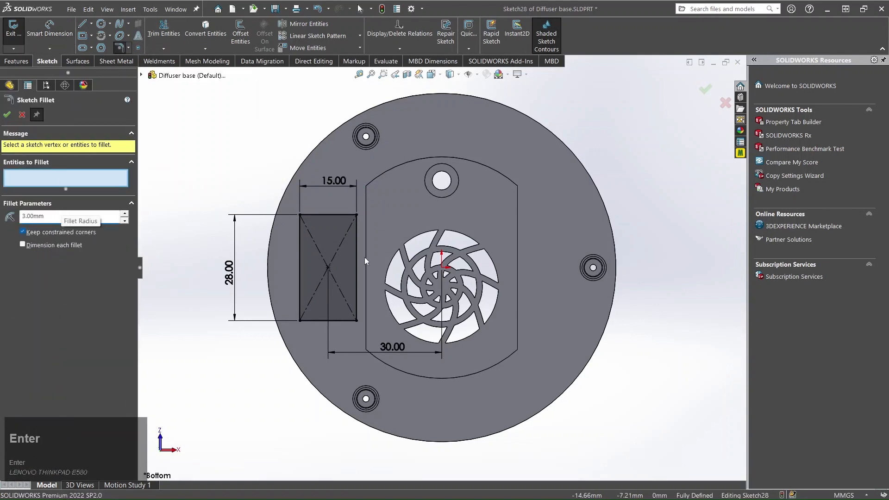
pyautogui.click(301, 216)
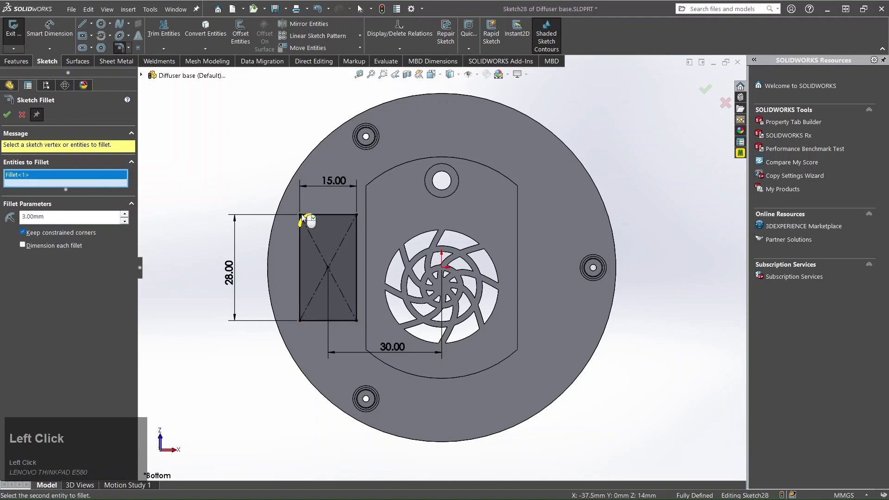
pyautogui.click(358, 215)
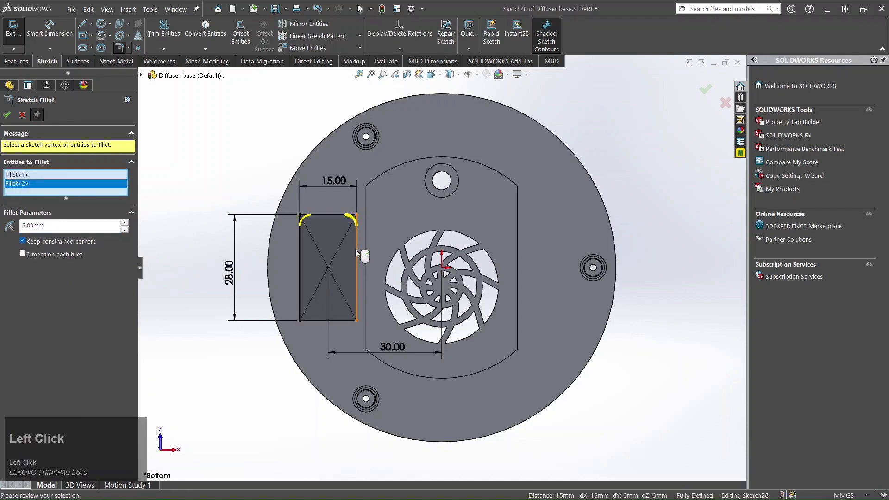
pyautogui.click(357, 321)
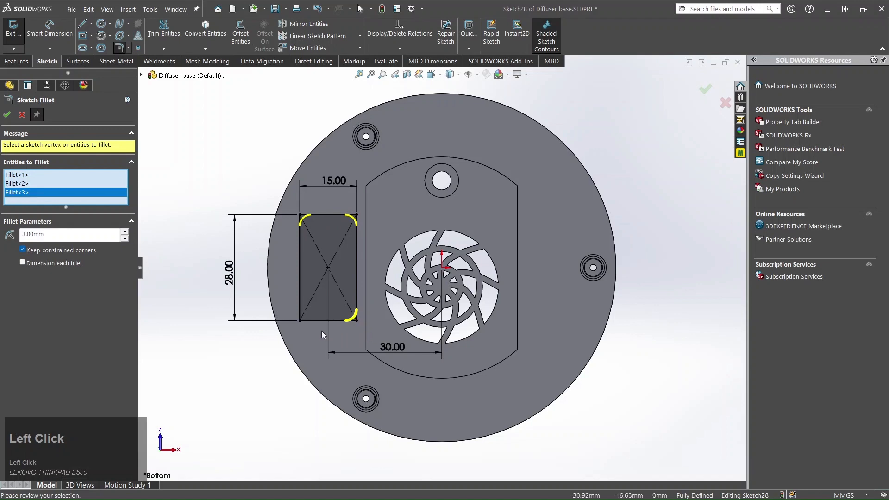
pyautogui.click(301, 320)
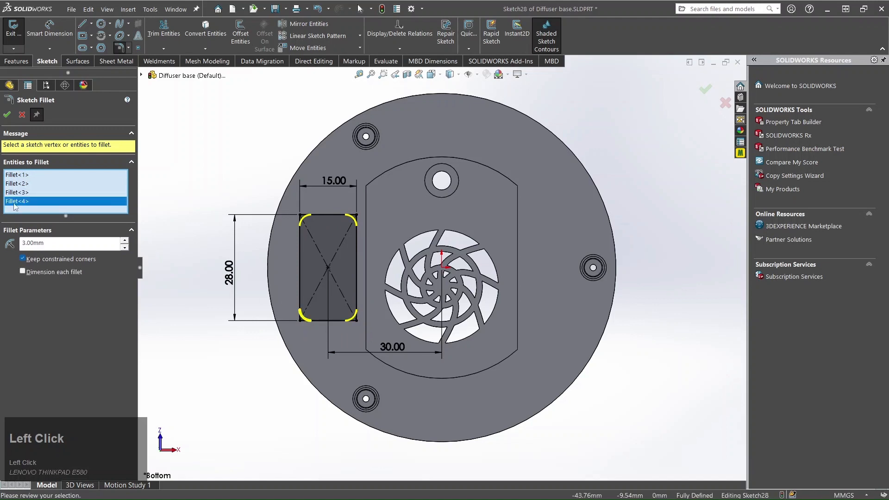
pyautogui.click(7, 117)
pyautogui.click(7, 116)
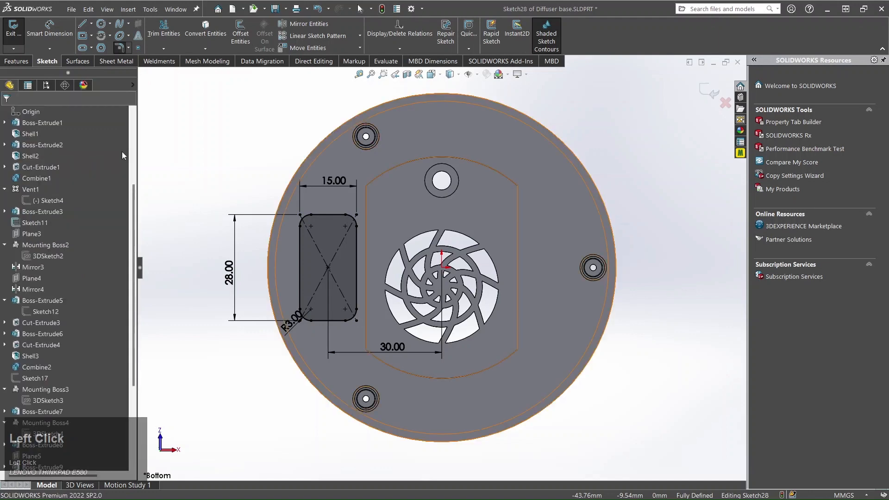
# Cut the rounded rectangle into the base's underside as a blind Extruded Cut 0.20 mm deep
pyautogui.scroll(5, 440, 271)
pyautogui.moveTo(440, 271); pyautogui.dragTo(362, 319, button='middle')
pyautogui.scroll(-5, 362, 319)
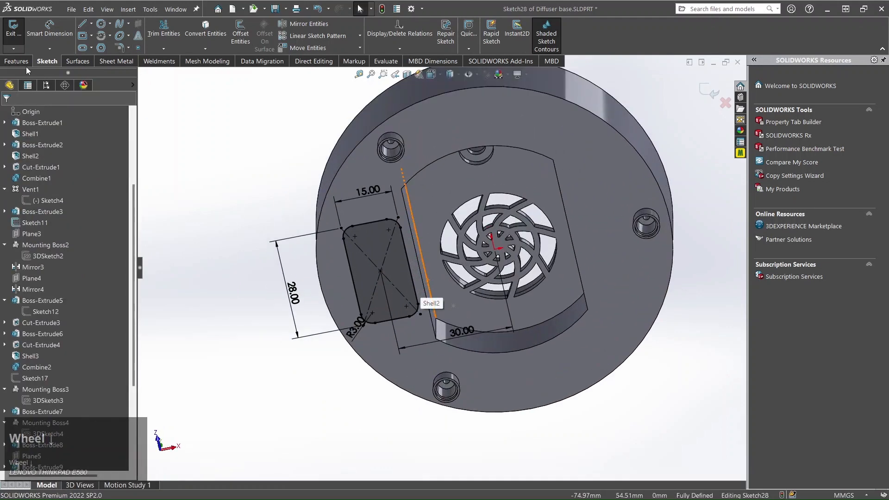
pyautogui.click(24, 62)
pyautogui.click(161, 37)
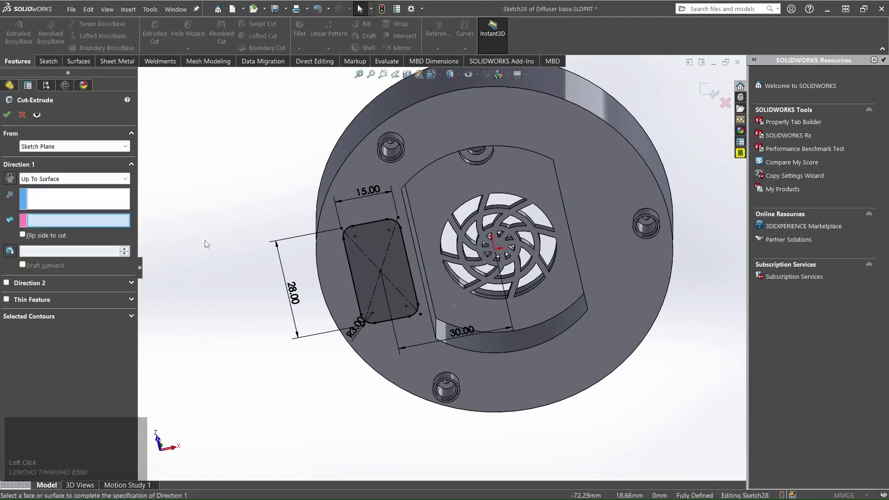
pyautogui.click(65, 182)
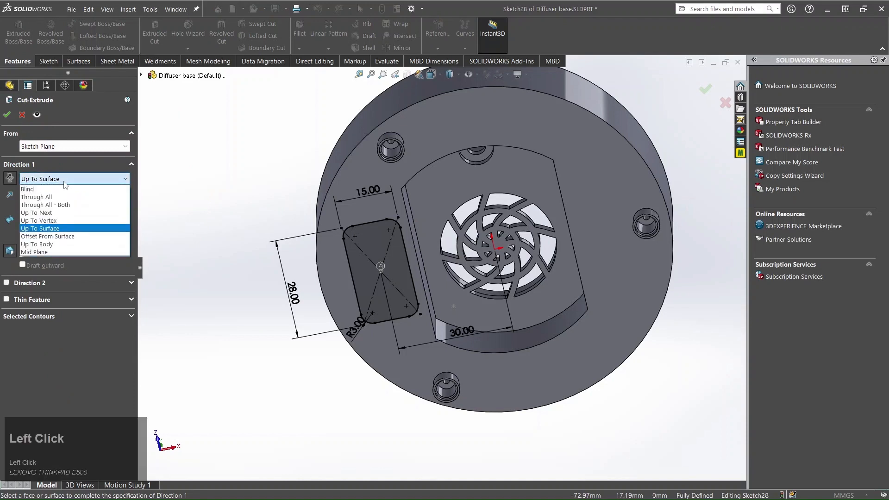
pyautogui.click(58, 188)
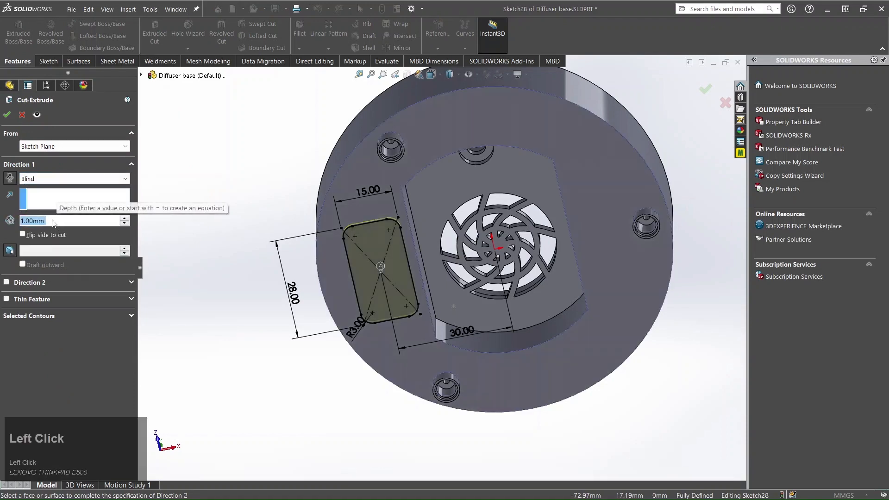
pyautogui.write('.2')
pyautogui.press('Return')
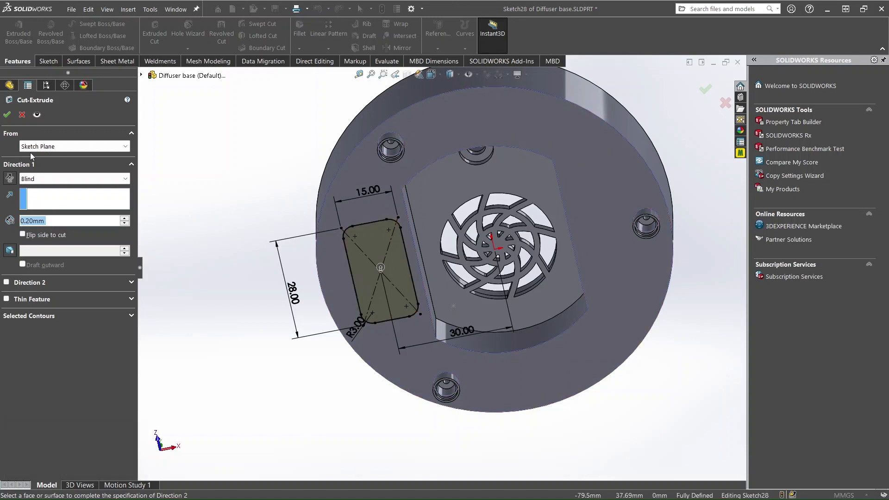
pyautogui.click(7, 116)
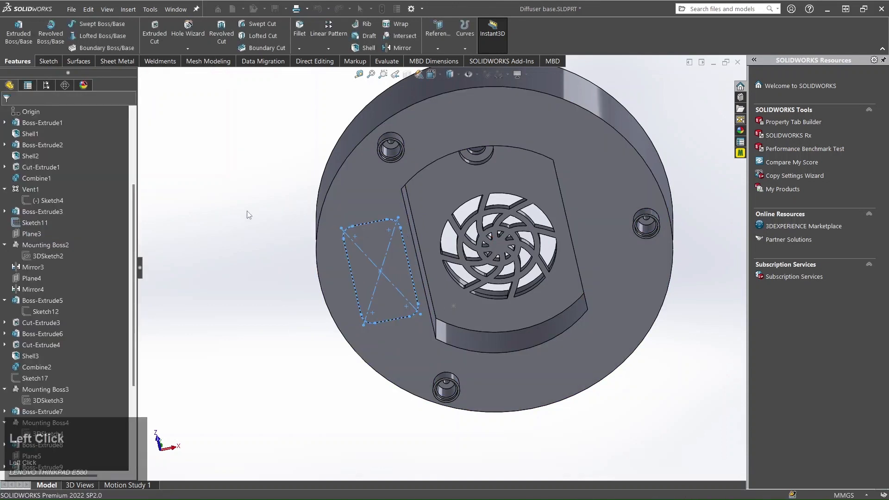
# Examine the shallow rounded-rectangle recess and its edge on the base's underside from several angles and distances
pyautogui.scroll(-2, 397, 227)
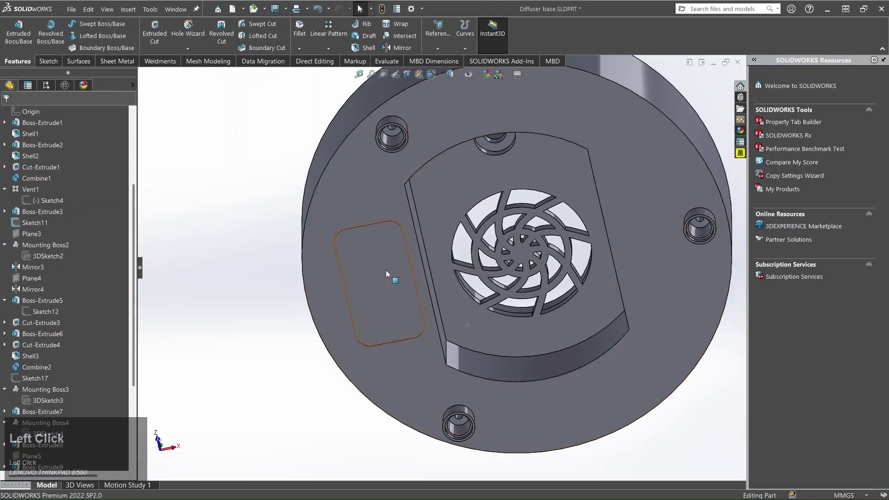
pyautogui.scroll(3, 385, 271)
pyautogui.moveTo(385, 271); pyautogui.dragTo(440, 243, button='middle')
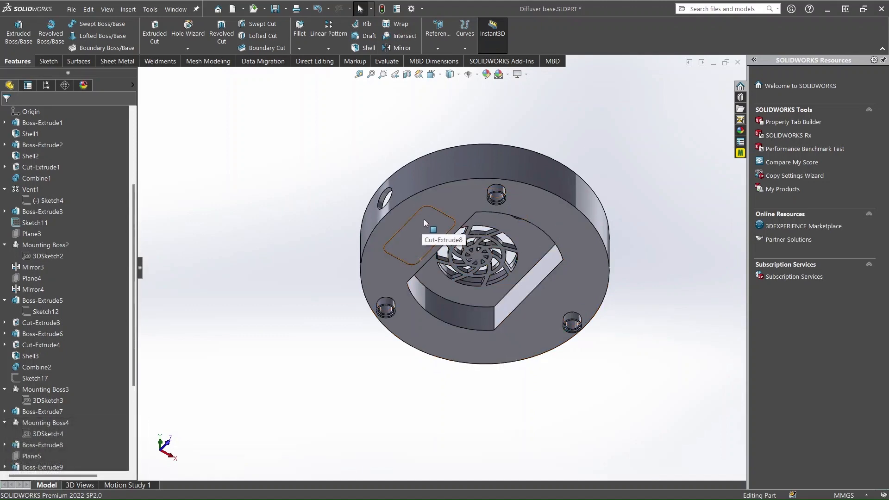
pyautogui.scroll(-3, 424, 221)
pyautogui.scroll(2, 431, 256)
pyautogui.scroll(-4, 426, 291)
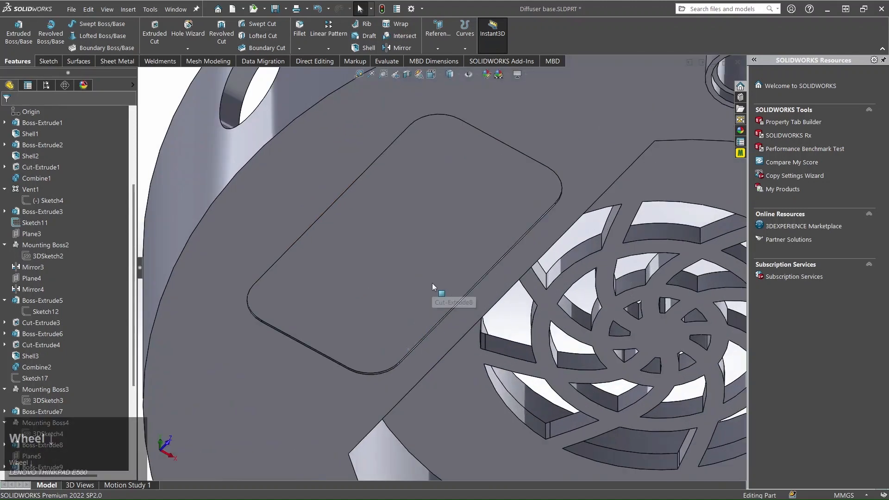
pyautogui.scroll(2, 432, 283)
pyautogui.scroll(-5, 470, 251)
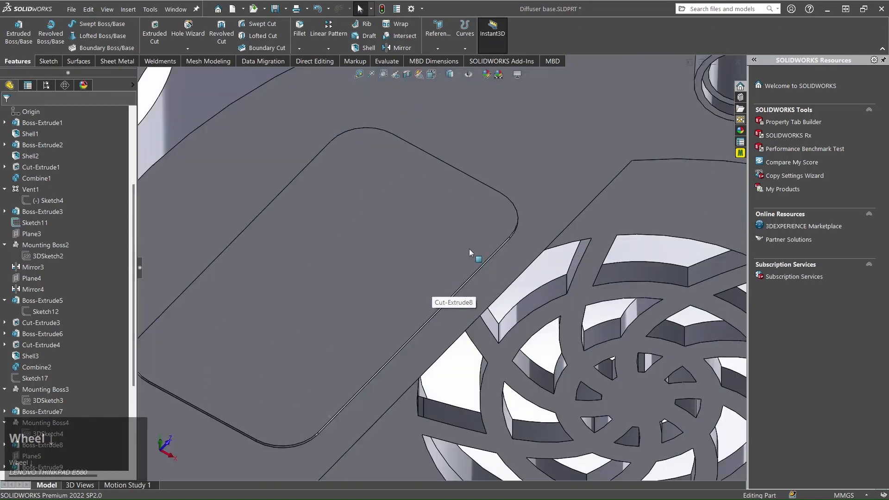
pyautogui.scroll(2, 469, 253)
pyautogui.scroll(-1, 377, 387)
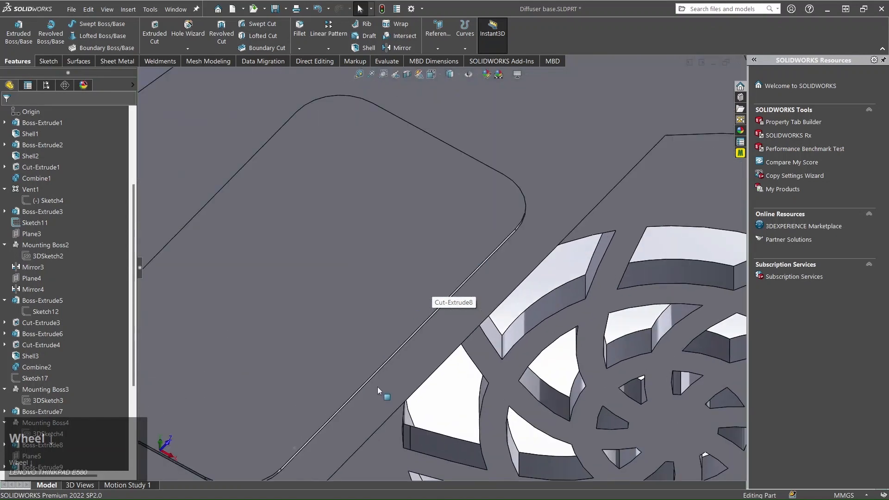
pyautogui.scroll(1, 377, 388)
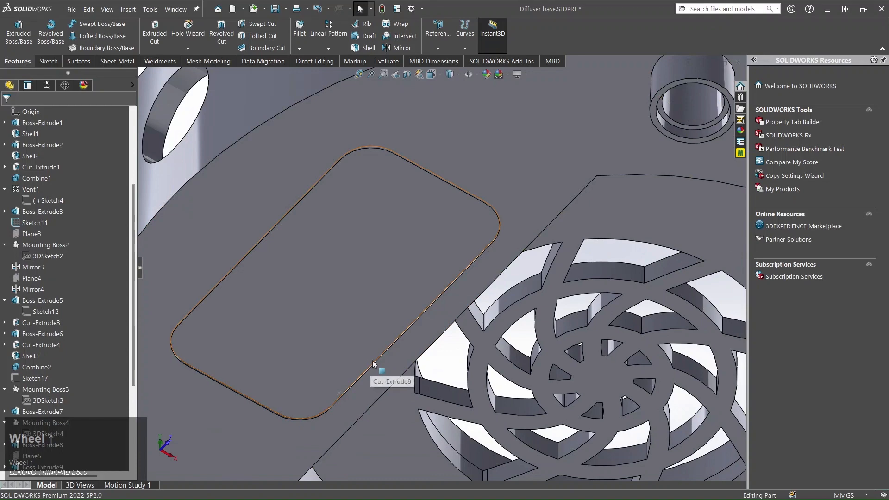
pyautogui.scroll(8, 375, 348)
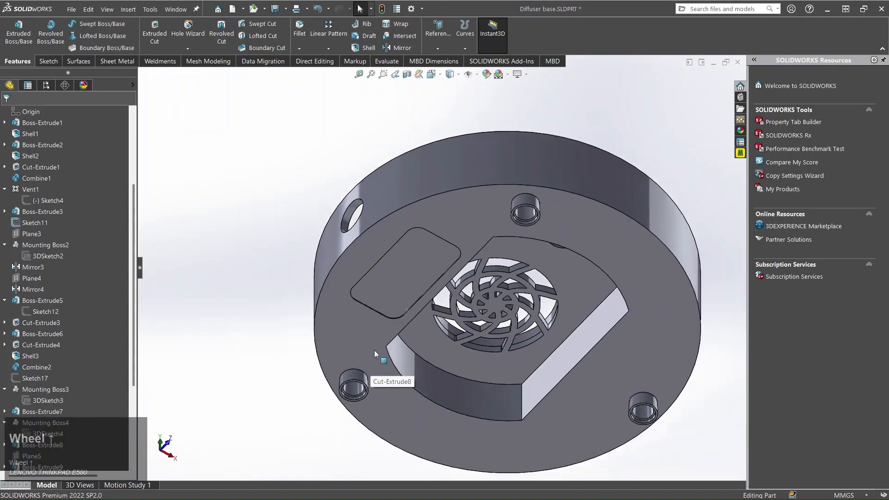
pyautogui.moveTo(375, 348); pyautogui.dragTo(435, 263, button='middle')
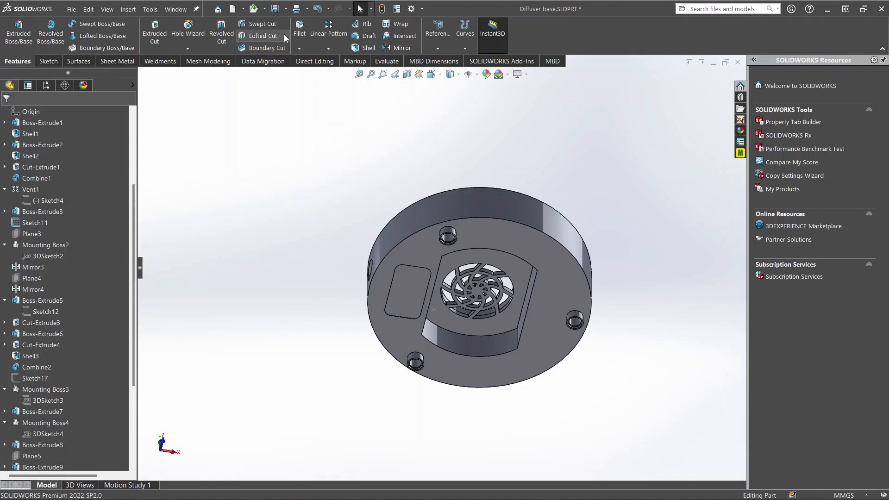
# Start a symmetric Fillet with a 2 mm radius and select the base's outer circular bottom edge
pyautogui.click(302, 33)
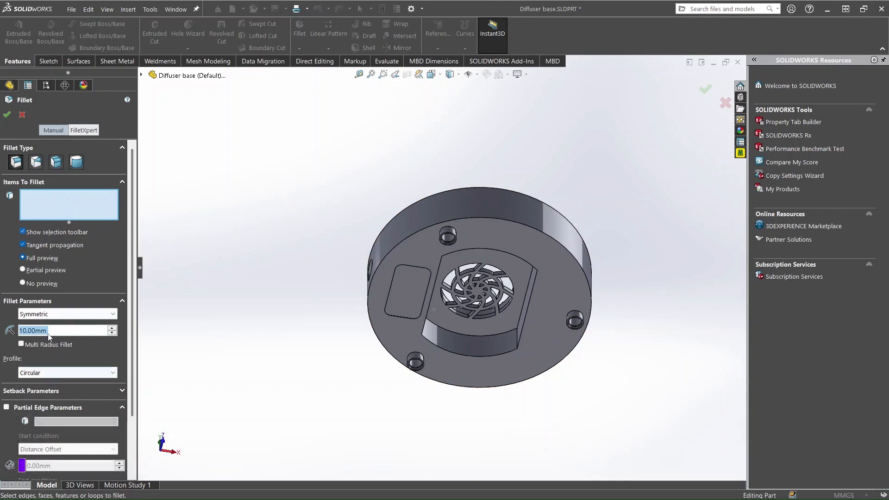
pyautogui.write('2')
pyautogui.press('Return')
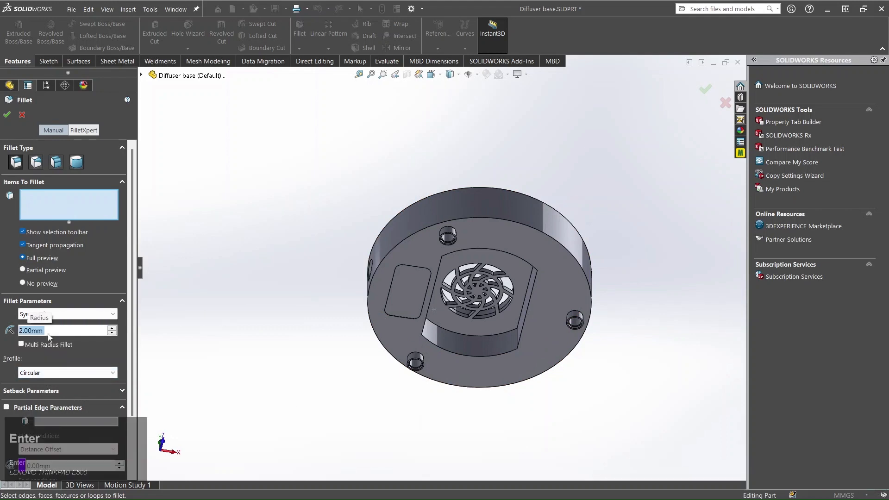
pyautogui.scroll(-2, 491, 215)
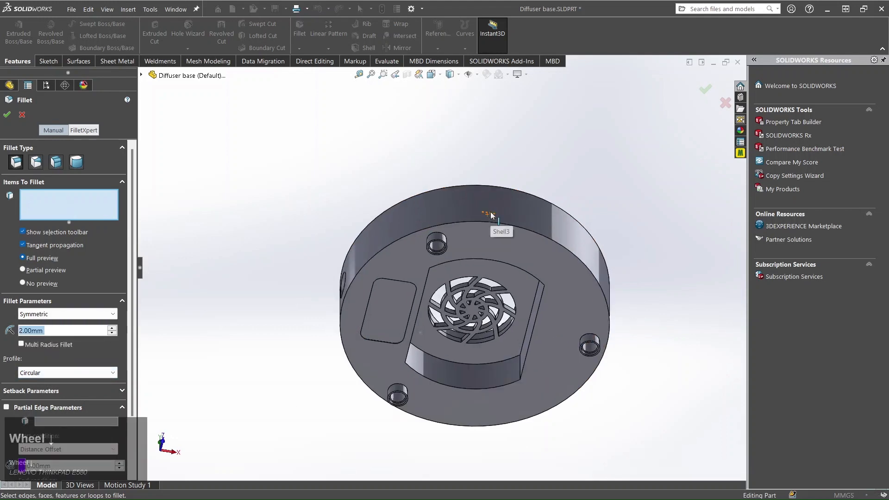
pyautogui.click(496, 225)
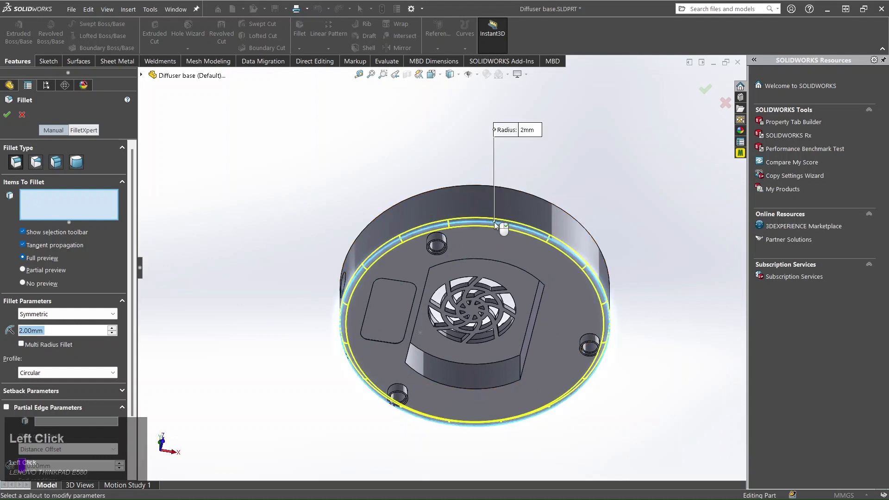
# Add the two straight and two curved outline edges around the vent area on the underside to the 2 mm fillet
pyautogui.moveTo(437, 244); pyautogui.dragTo(438, 251, button='middle')
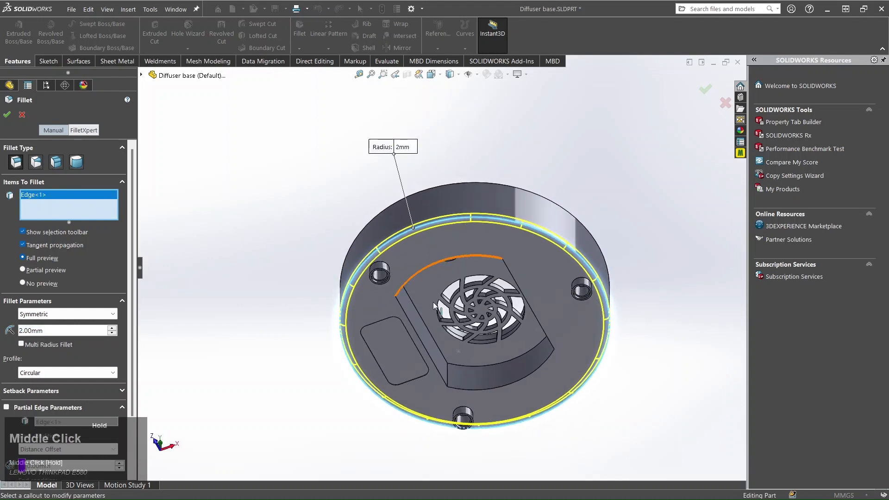
pyautogui.click(413, 331)
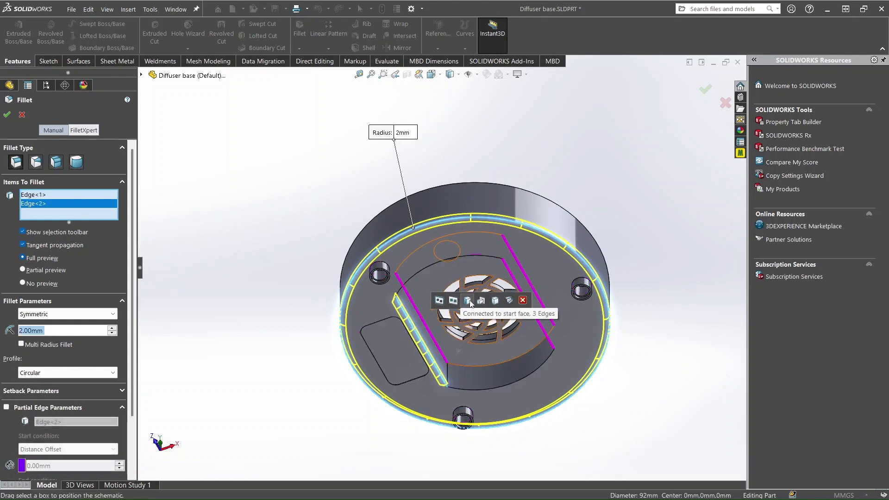
pyautogui.click(415, 273)
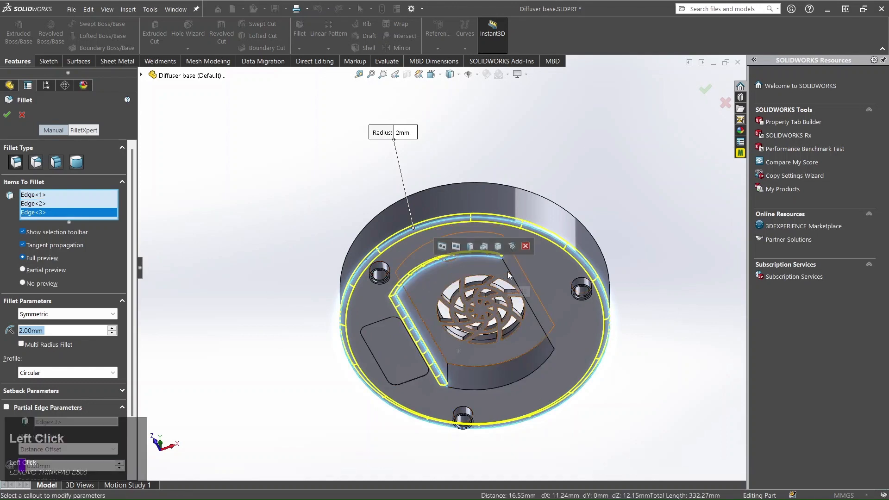
pyautogui.click(509, 298)
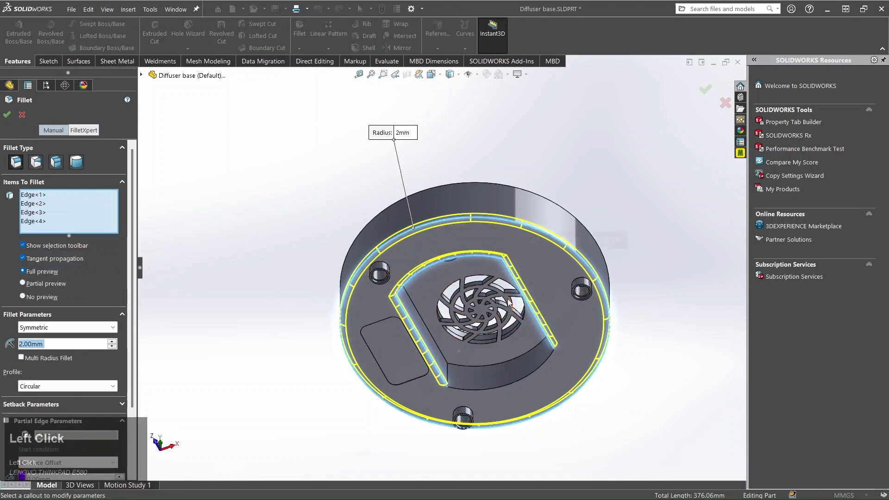
pyautogui.moveTo(511, 303); pyautogui.dragTo(530, 318, button='middle')
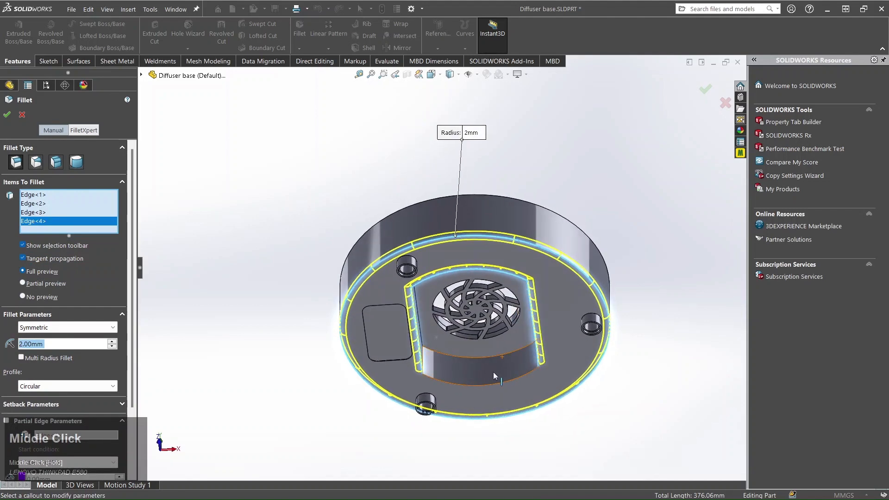
pyautogui.scroll(-3, 493, 372)
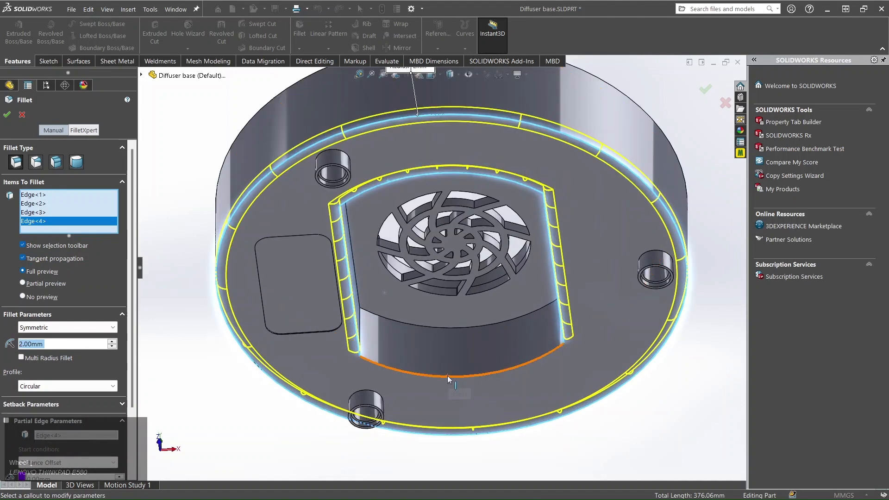
pyautogui.click(447, 376)
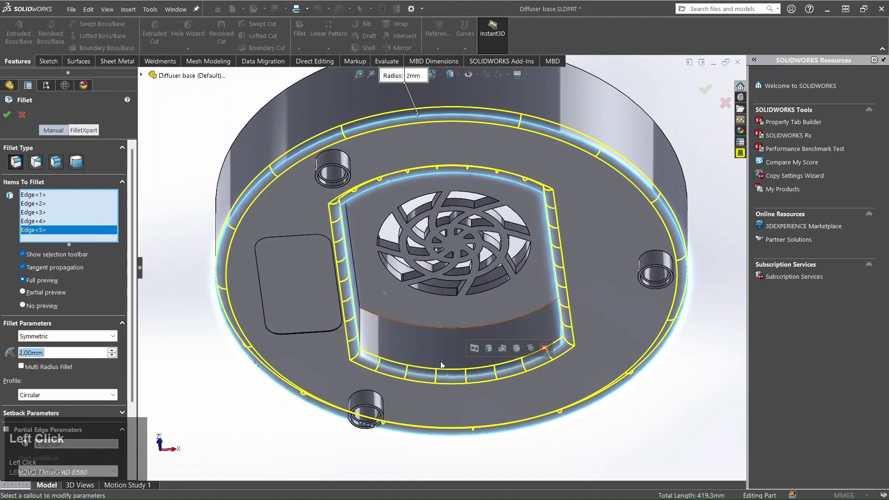
# Add both straight top edges and one curved top edge of the raised floor around the vent to the 2 mm fillet
pyautogui.scroll(3, 440, 365)
pyautogui.moveTo(436, 366); pyautogui.dragTo(377, 437, button='middle')
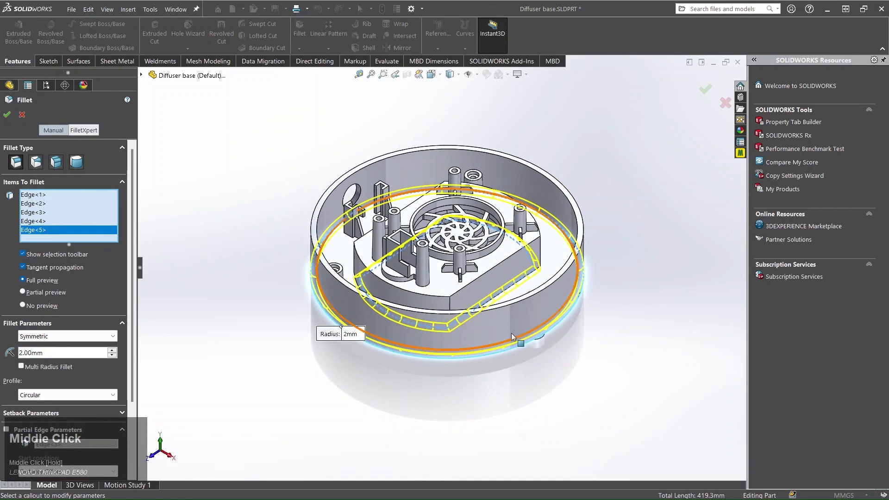
pyautogui.scroll(-5, 513, 337)
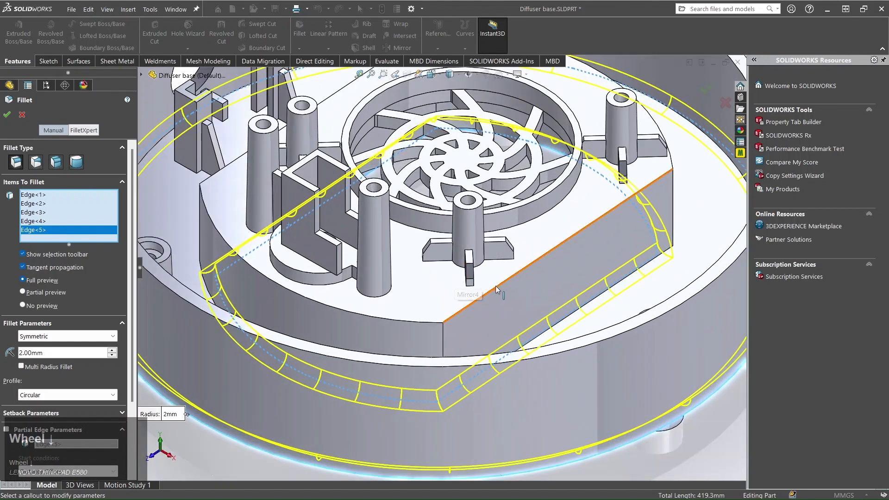
pyautogui.click(496, 285)
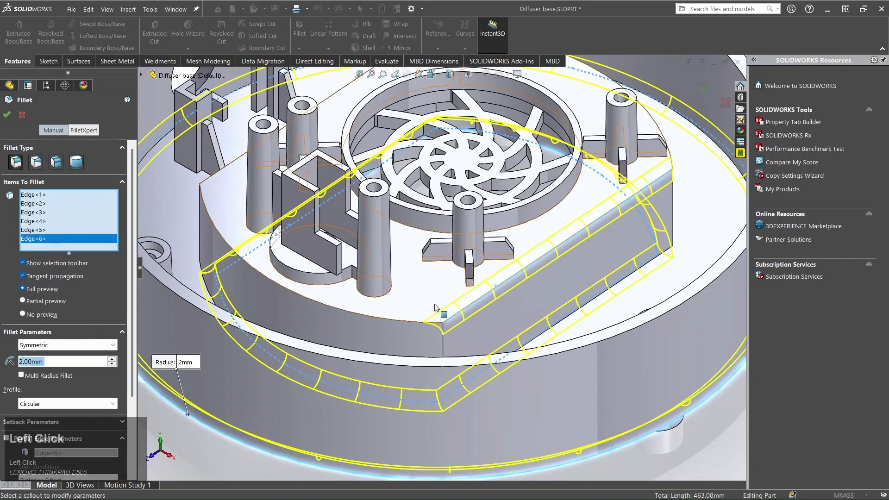
pyautogui.click(392, 320)
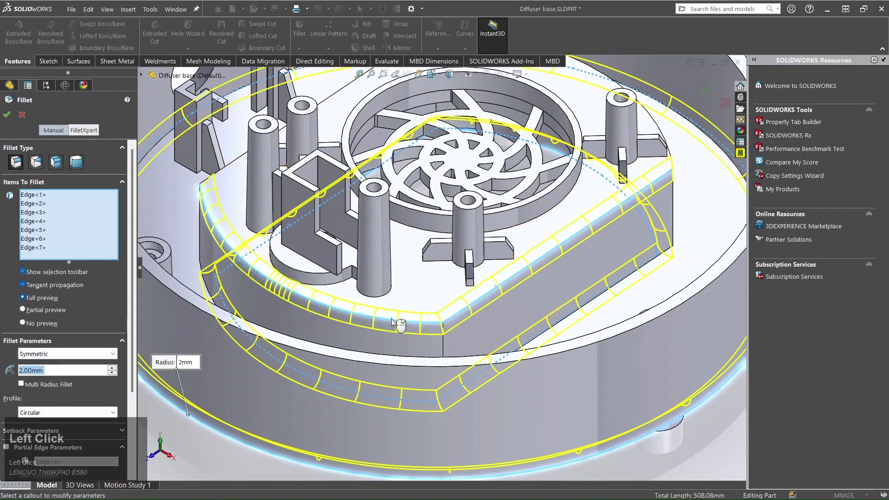
pyautogui.scroll(3, 392, 320)
pyautogui.moveTo(397, 306); pyautogui.dragTo(507, 307, button='middle')
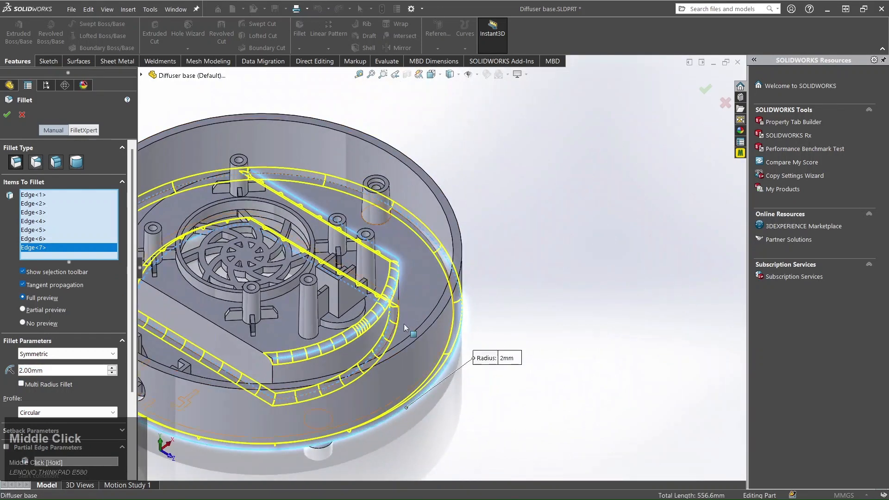
pyautogui.scroll(-5, 296, 320)
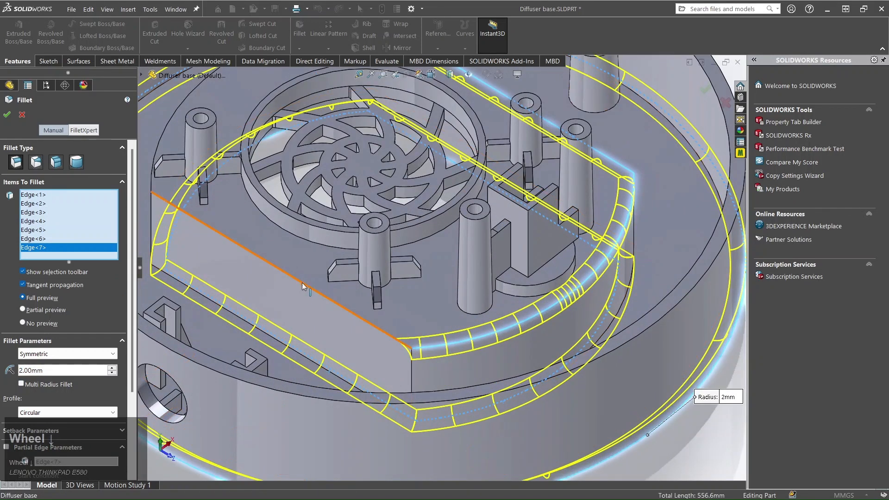
pyautogui.click(302, 282)
# Add the remaining curved top edge of the raised floor to the selection and apply the 2 mm fillet
pyautogui.scroll(3, 302, 283)
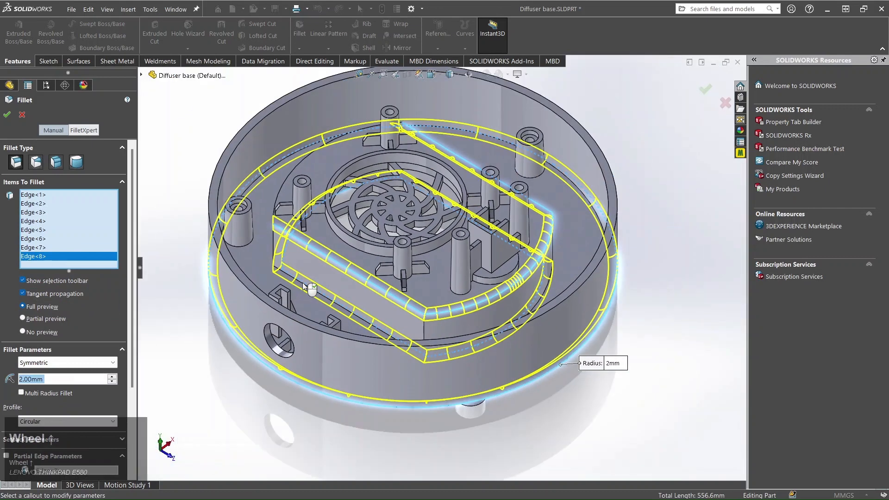
pyautogui.moveTo(336, 261); pyautogui.dragTo(430, 272, button='middle')
pyautogui.scroll(3, 355, 289)
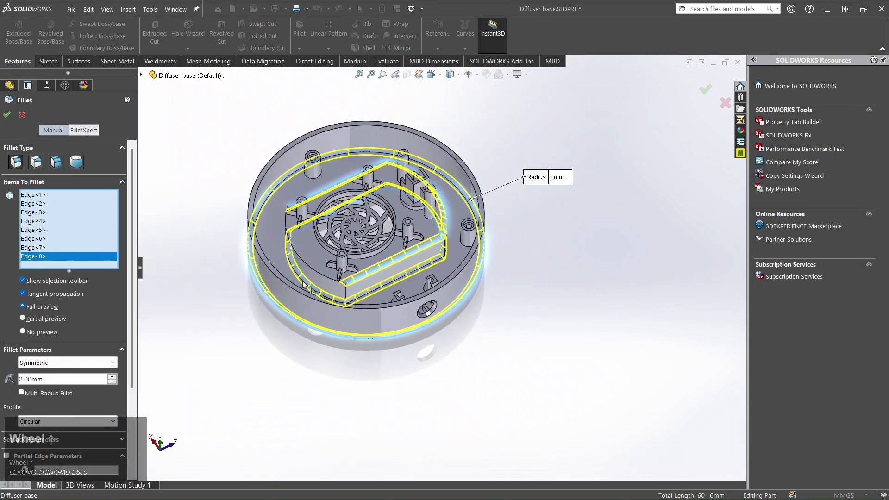
pyautogui.scroll(-3, 303, 283)
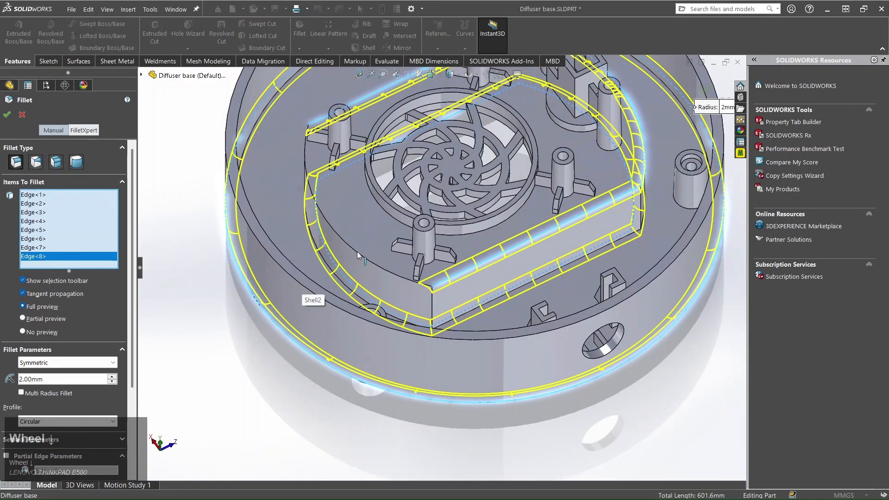
pyautogui.click(357, 253)
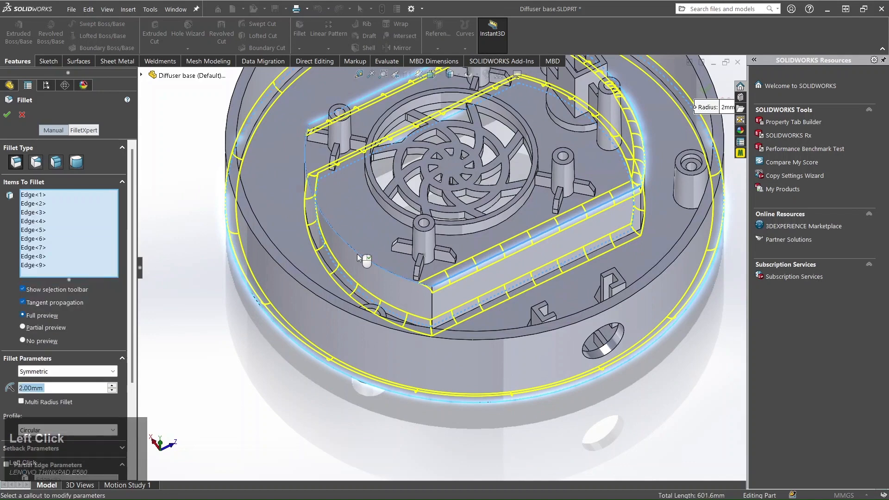
pyautogui.scroll(3, 362, 274)
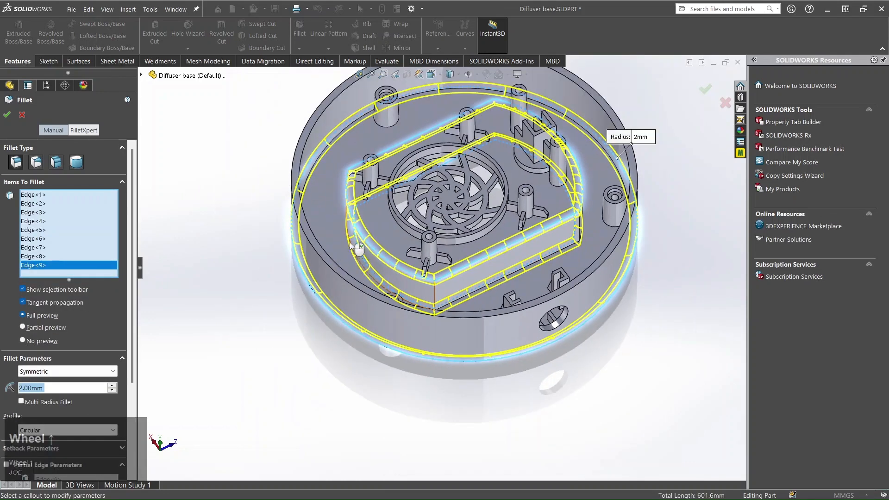
pyautogui.click(7, 116)
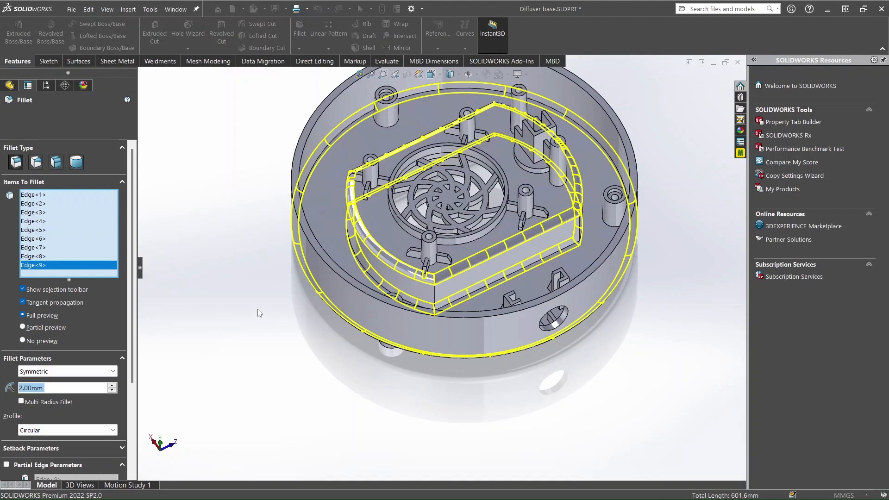
pyautogui.press('Return')
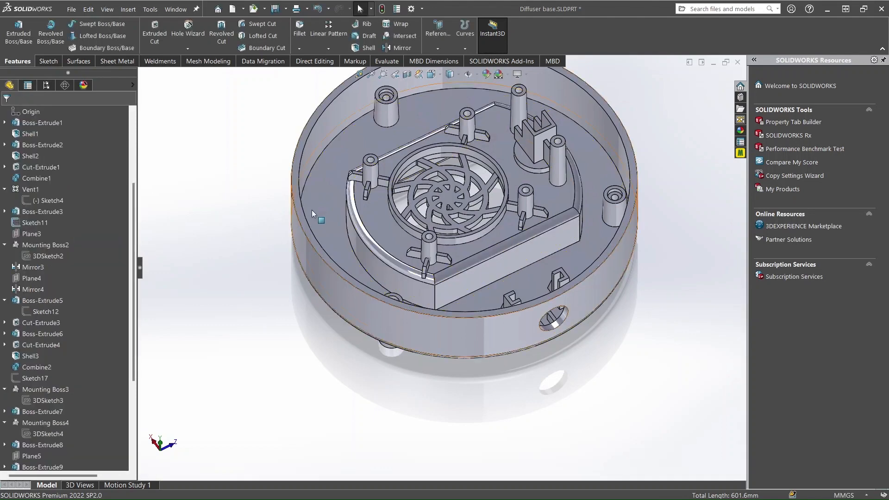
# Examine the filleted raised floor and outer bottom edge from several angles, and look through the part's feature history
pyautogui.scroll(-3, 355, 185)
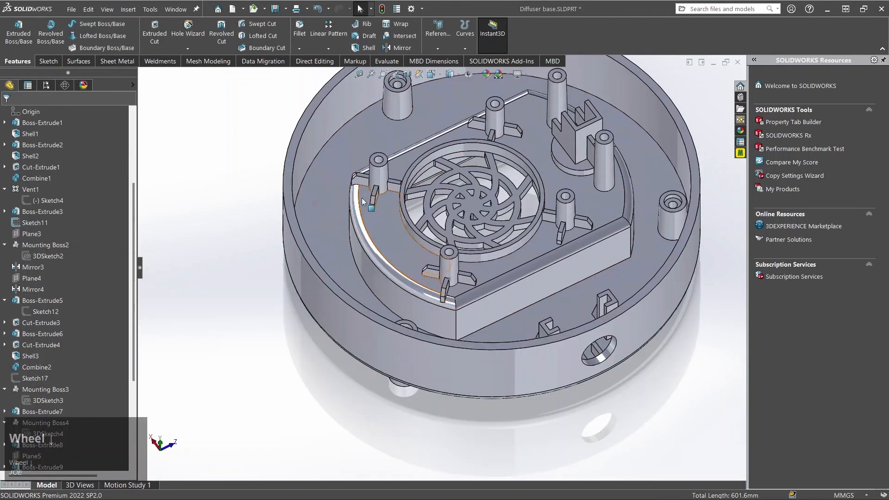
pyautogui.moveTo(390, 204); pyautogui.dragTo(344, 190, button='middle')
pyautogui.scroll(5, 408, 213)
pyautogui.moveTo(417, 250); pyautogui.dragTo(619, 242, button='middle')
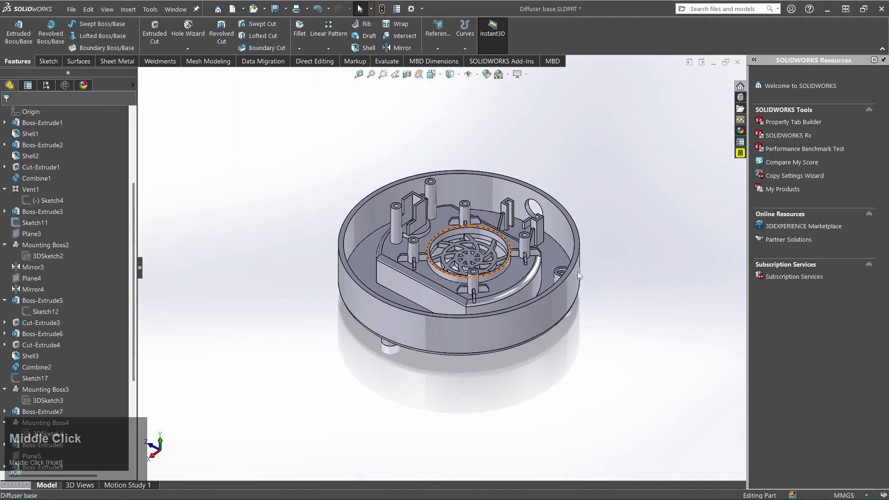
pyautogui.scroll(5, 496, 250)
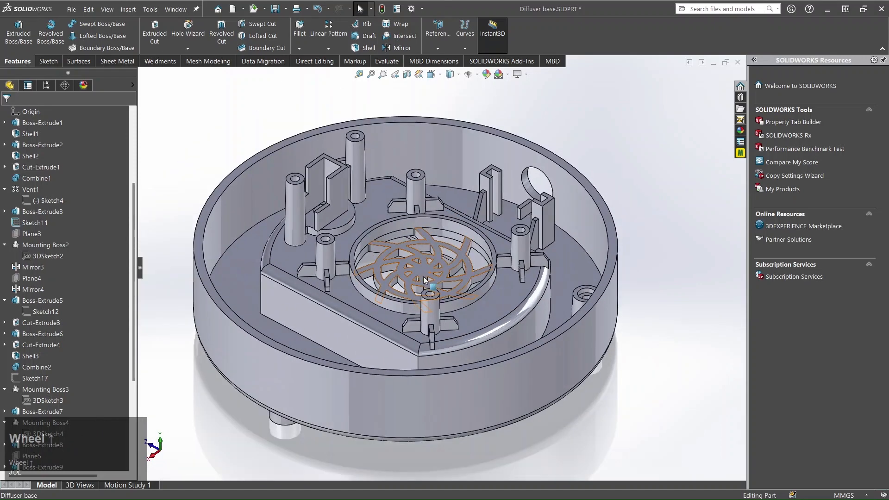
pyautogui.scroll(-3, 425, 279)
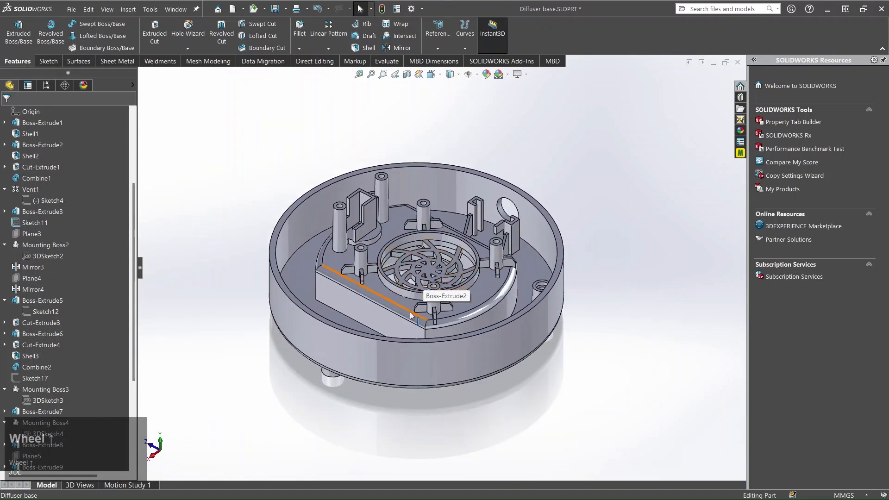
pyautogui.moveTo(424, 279); pyautogui.dragTo(396, 308, button='middle')
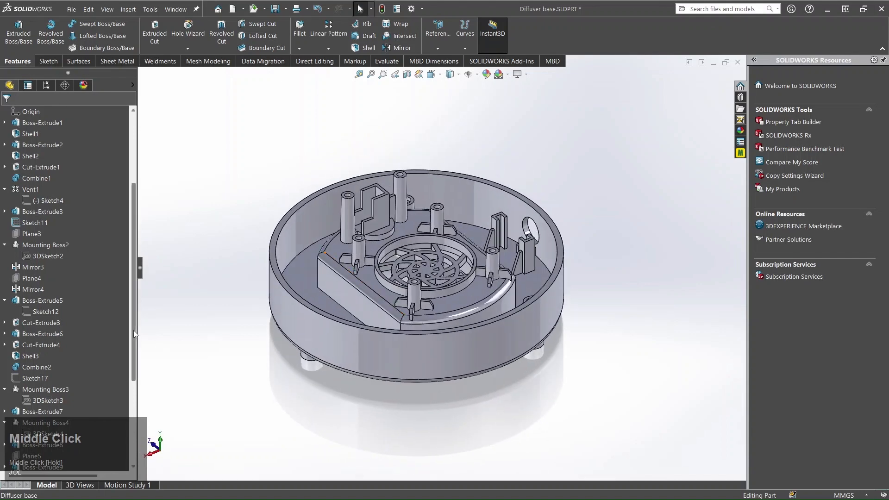
pyautogui.moveTo(134, 330); pyautogui.dragTo(132, 188)
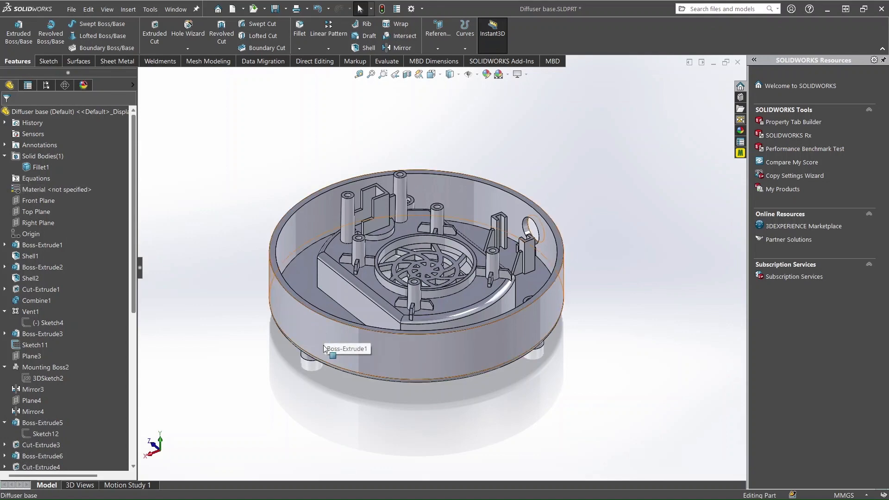
pyautogui.moveTo(324, 345)
pyautogui.mouseDown(button='middle')
pyautogui.moveTo(300, 233)
pyautogui.moveTo(315, 360)
pyautogui.mouseUp(button='middle')
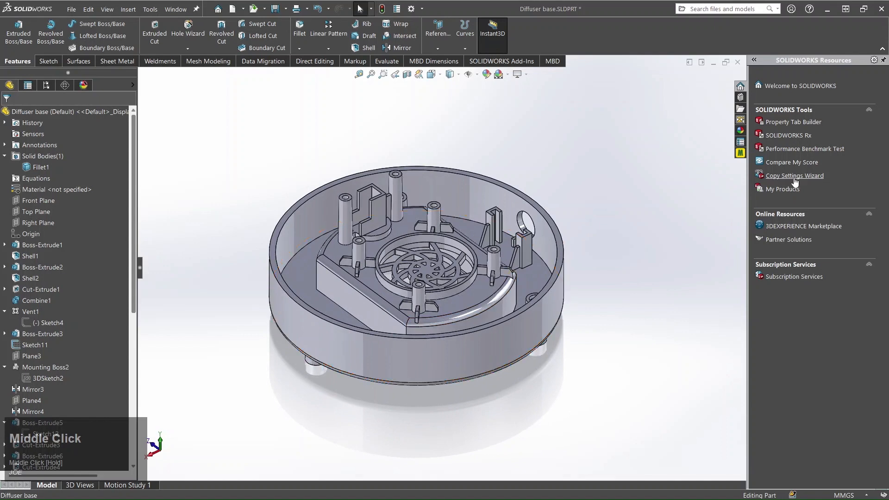
# Apply the yellow high gloss plastic appearance to only the outer side face of the base
pyautogui.click(742, 131)
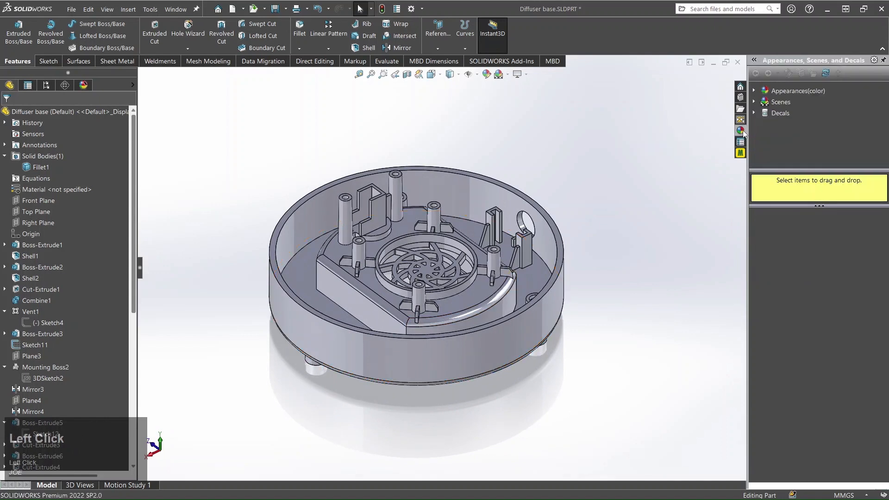
pyautogui.click(753, 92)
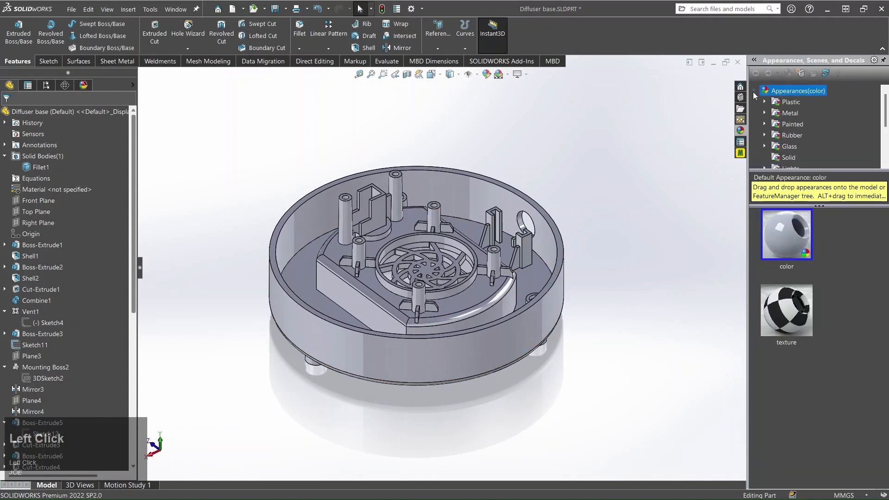
pyautogui.click(764, 102)
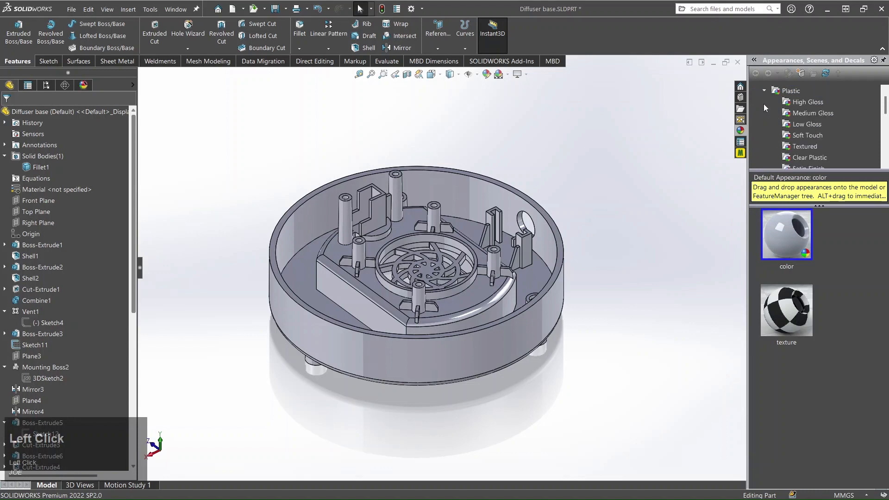
pyautogui.click(791, 103)
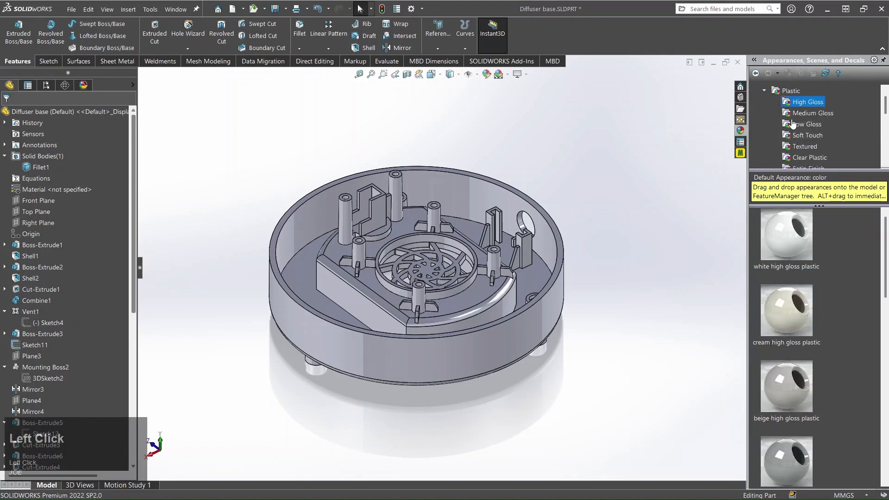
pyautogui.moveTo(884, 255); pyautogui.dragTo(877, 451)
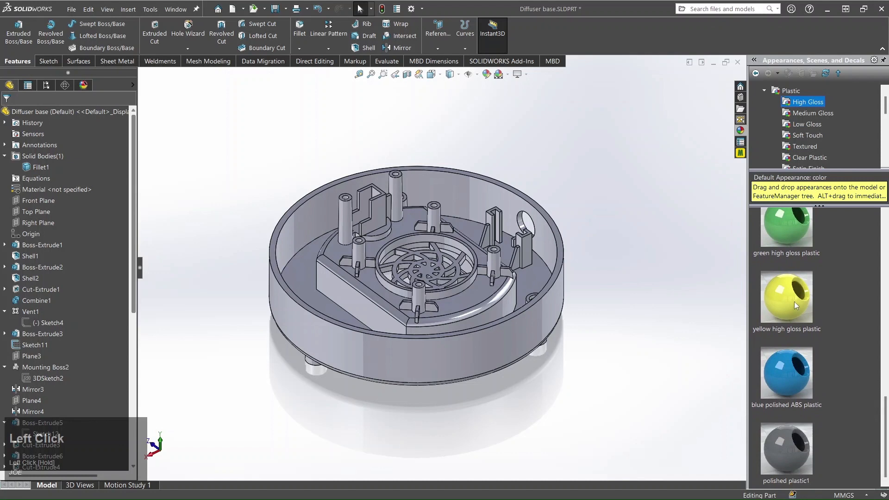
pyautogui.moveTo(793, 300)
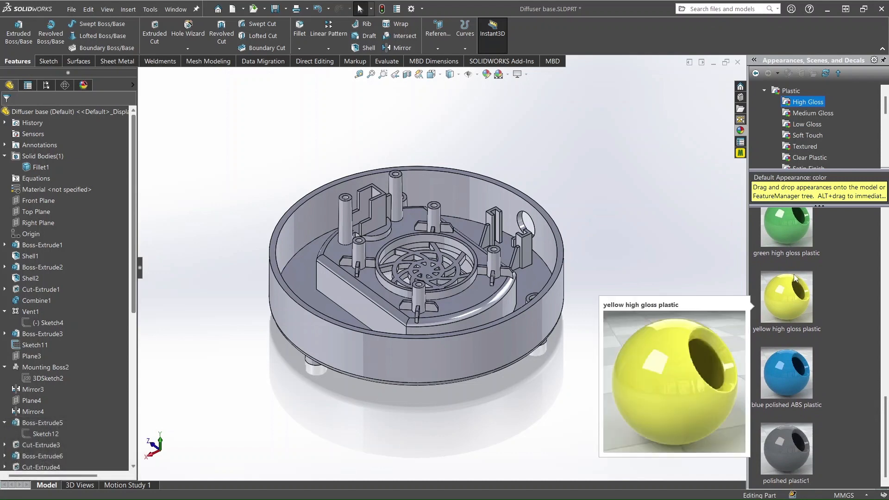
pyautogui.scroll(-2, 524, 348)
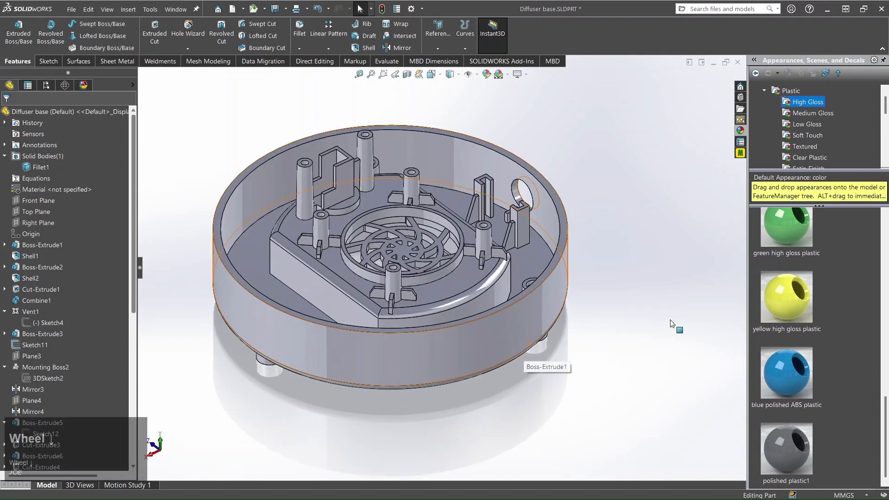
pyautogui.moveTo(785, 299); pyautogui.dragTo(470, 354)
pyautogui.click(470, 352)
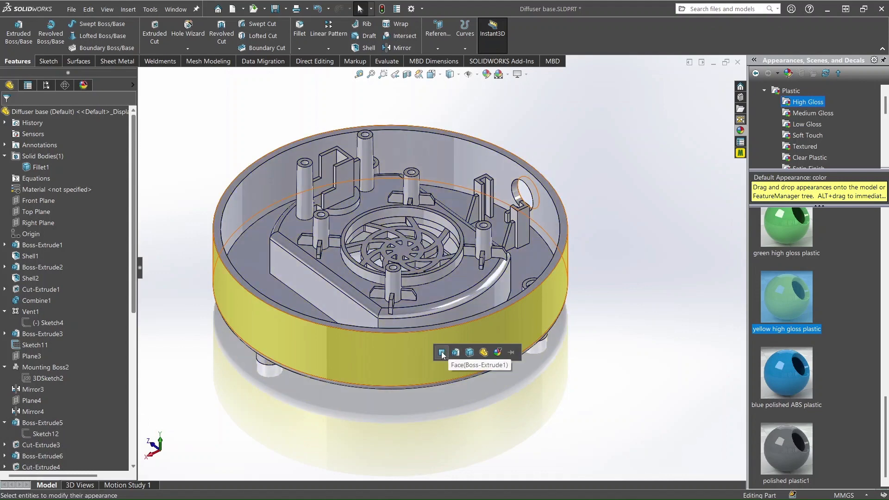
pyautogui.click(442, 353)
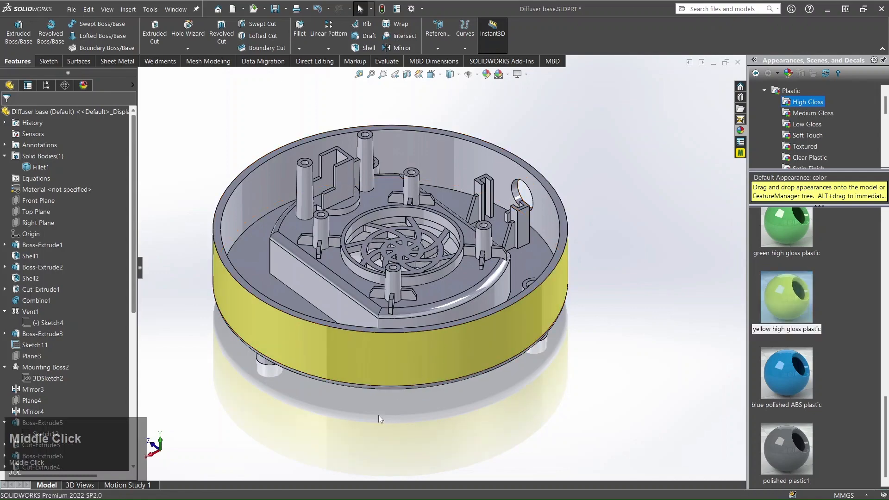
# Remove all appearances from the part
pyautogui.moveTo(379, 415); pyautogui.dragTo(362, 404, button='middle')
pyautogui.rightClick(355, 348)
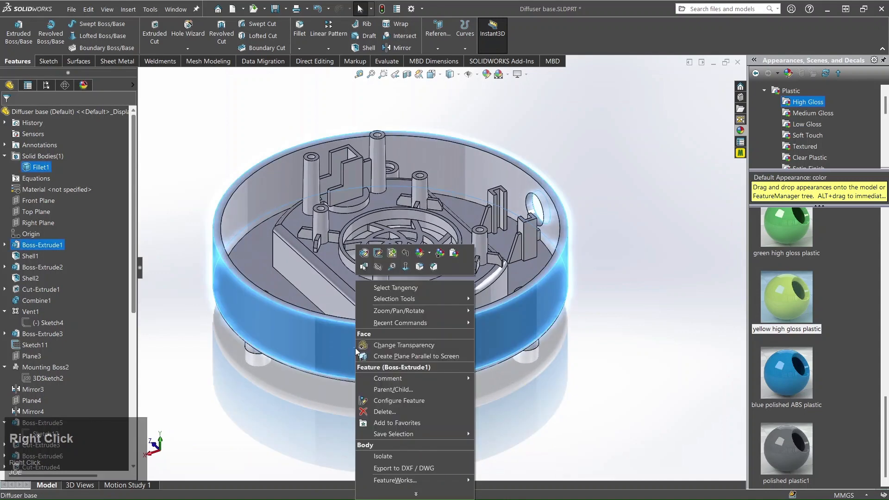
pyautogui.click(430, 259)
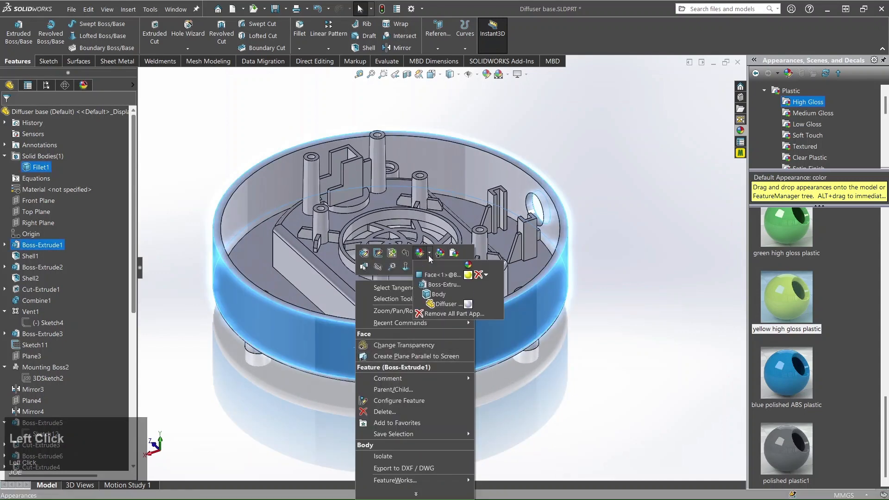
pyautogui.click(444, 314)
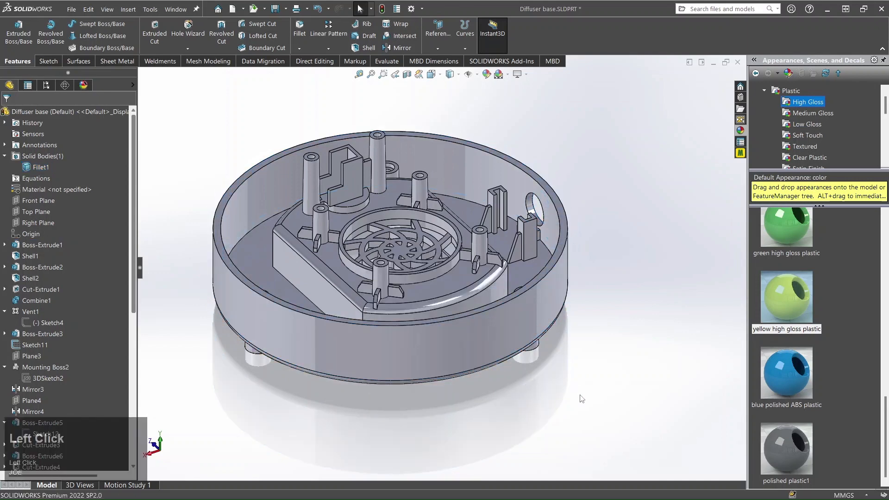
# Save the finished diffuser base part
pyautogui.scroll(2, 382, 391)
pyautogui.moveTo(381, 390); pyautogui.dragTo(406, 373, button='middle')
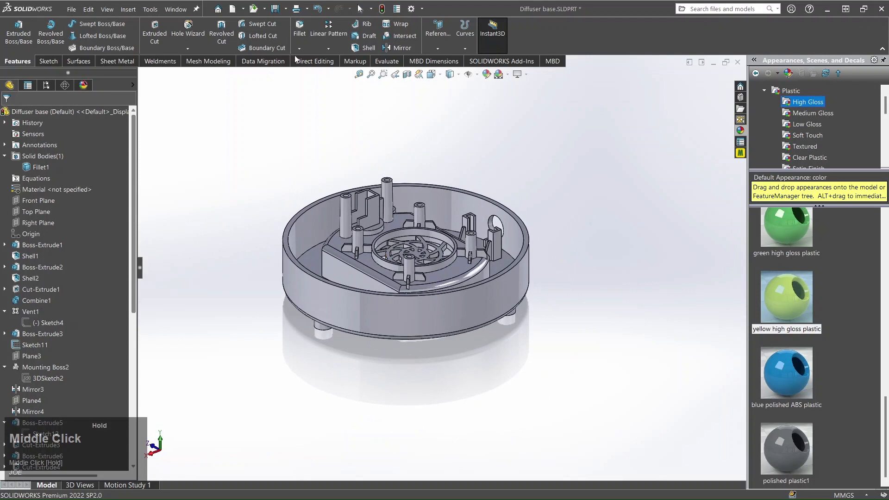
pyautogui.click(275, 9)
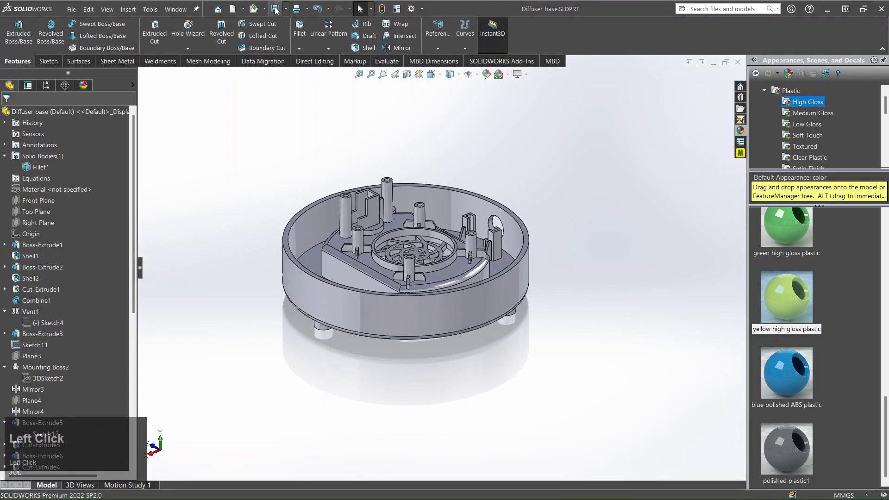
pyautogui.moveTo(373, 237); pyautogui.dragTo(690, 236, button='middle')
pyautogui.scroll(2, 557, 246)
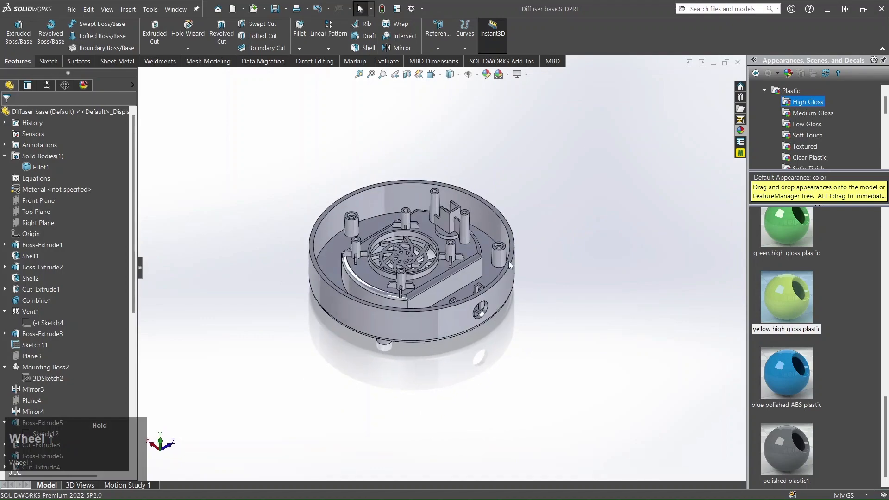
pyautogui.scroll(-4, 408, 252)
pyautogui.moveTo(298, 282)
pyautogui.mouseDown(button='middle')
pyautogui.moveTo(338, 257)
pyautogui.moveTo(297, 285)
pyautogui.mouseUp(button='middle')
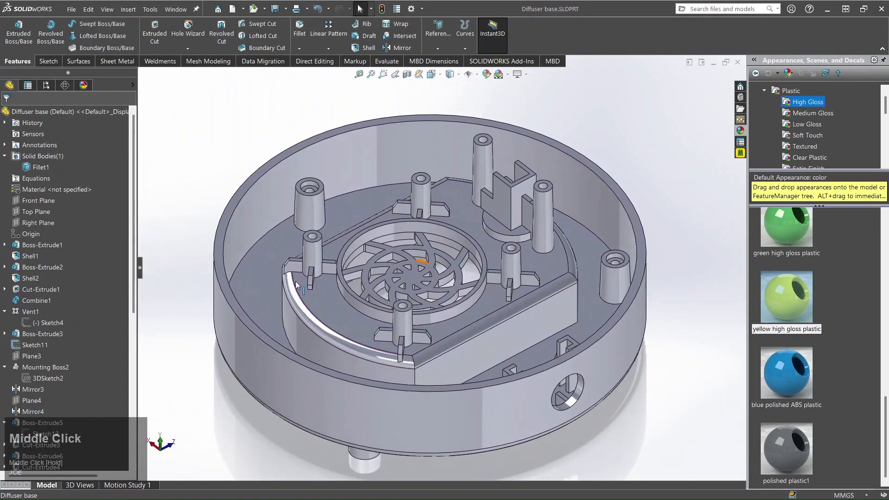
pyautogui.scroll(3, 296, 284)
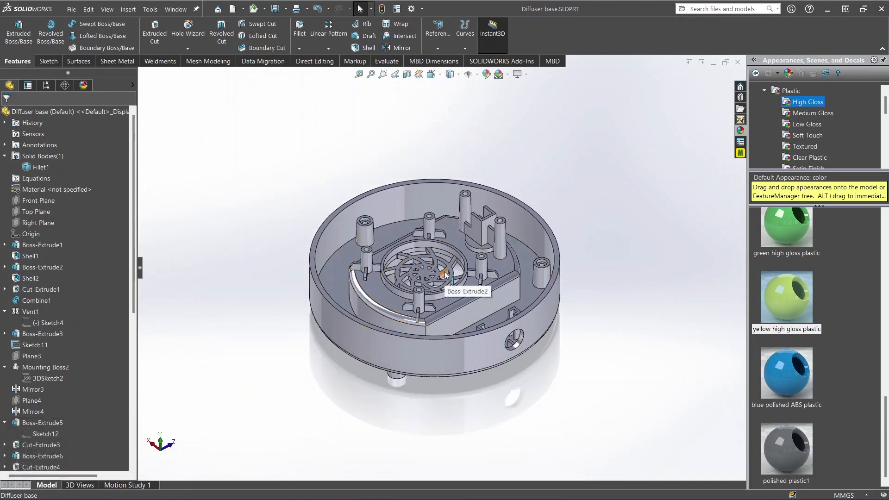
pyautogui.scroll(-4, 445, 274)
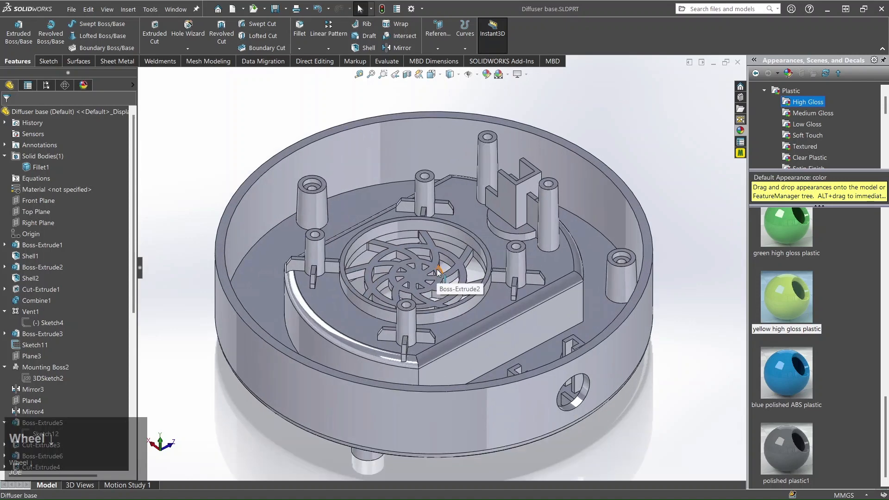
pyautogui.scroll(3, 438, 272)
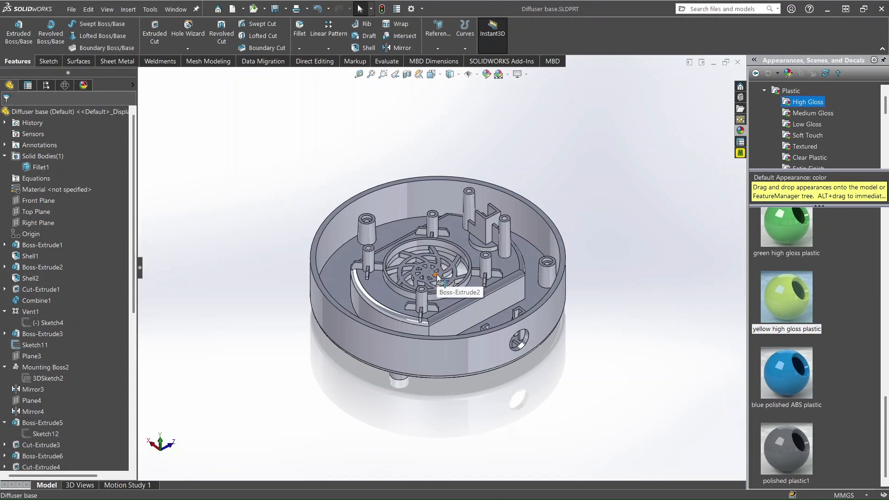
pyautogui.scroll(-2, 396, 277)
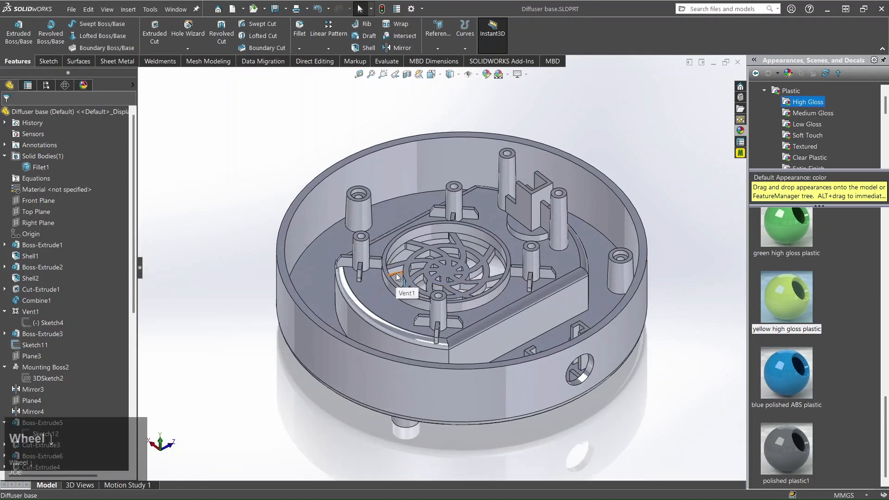
pyautogui.scroll(-2, 397, 277)
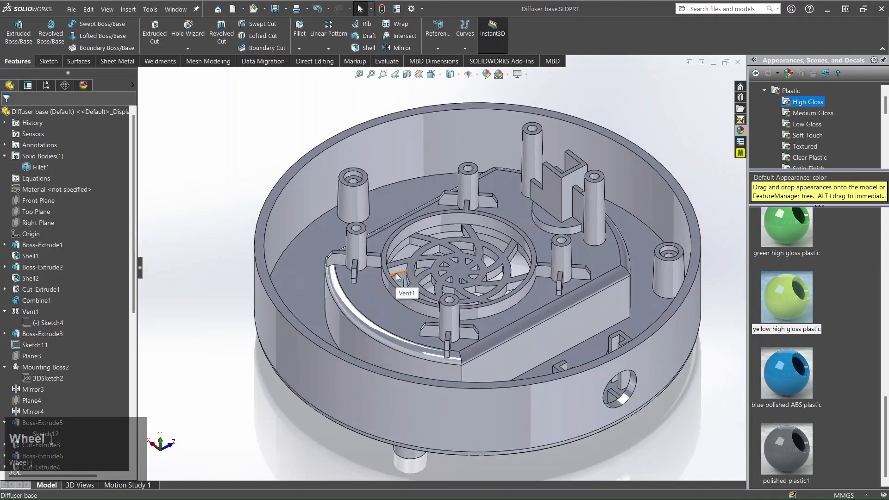
pyautogui.scroll(4, 398, 276)
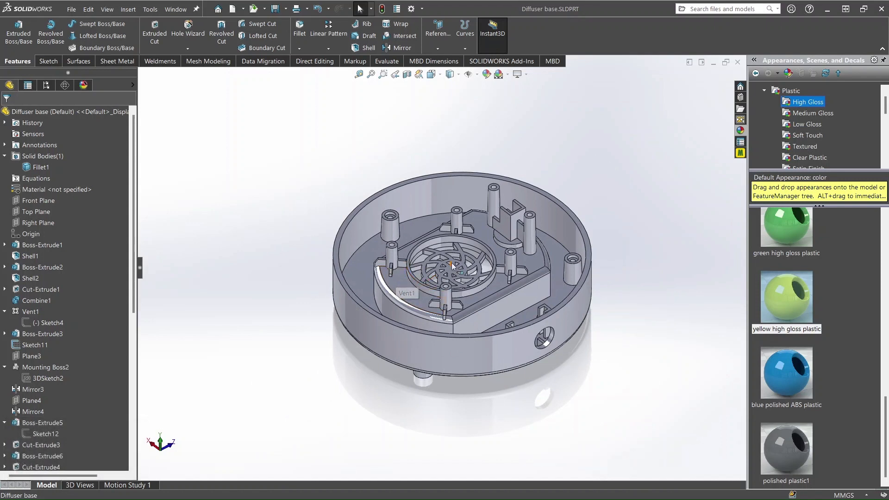
pyautogui.scroll(-2, 454, 268)
pyautogui.scroll(-1, 454, 267)
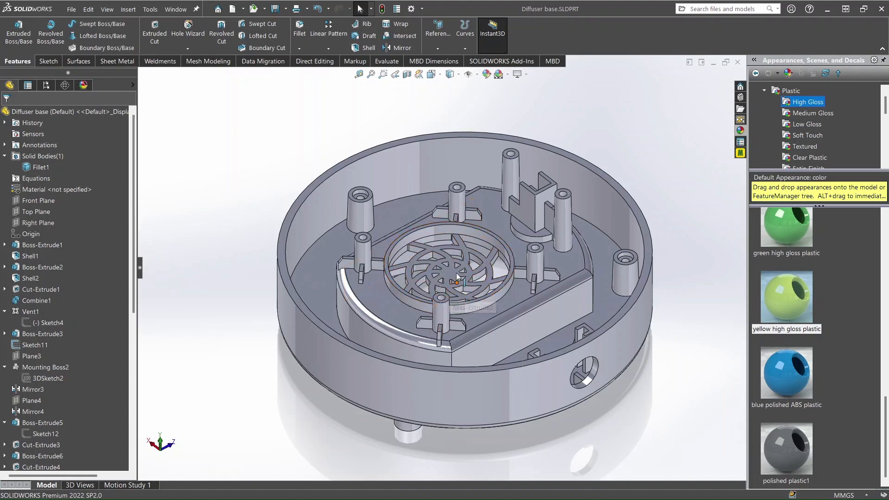
pyautogui.moveTo(446, 282); pyautogui.dragTo(620, 273, button='middle')
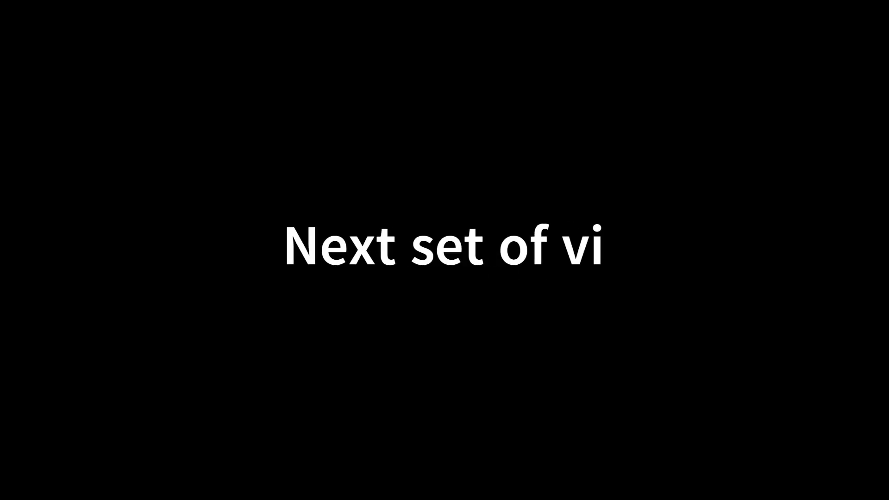